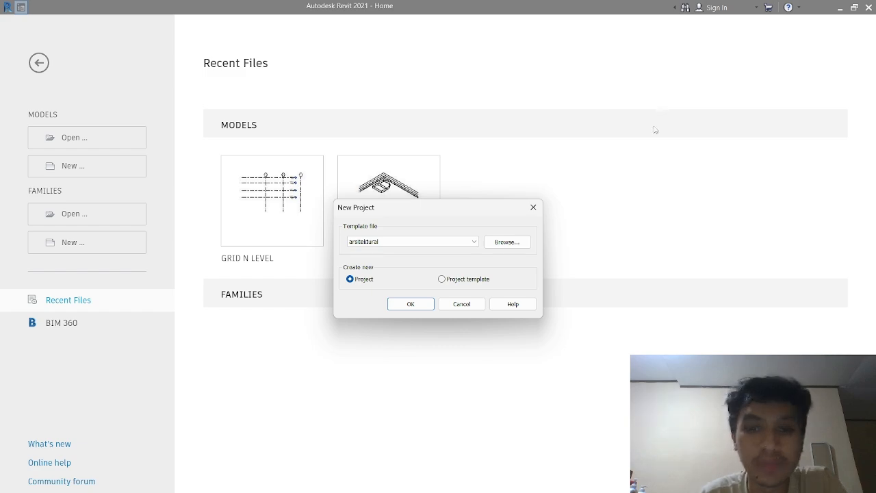
Create a new project from the struktural template
{"action": "left_click", "coordinate": [446, 244]}
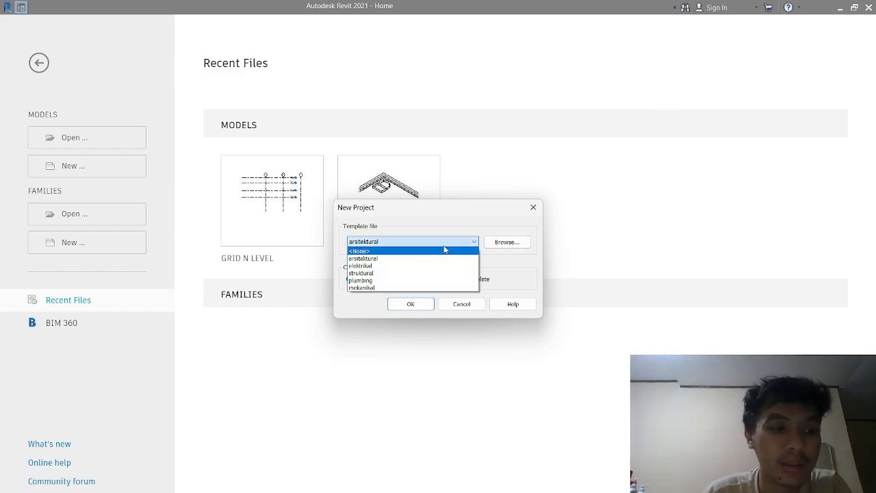
{"action": "left_click", "coordinate": [388, 274]}
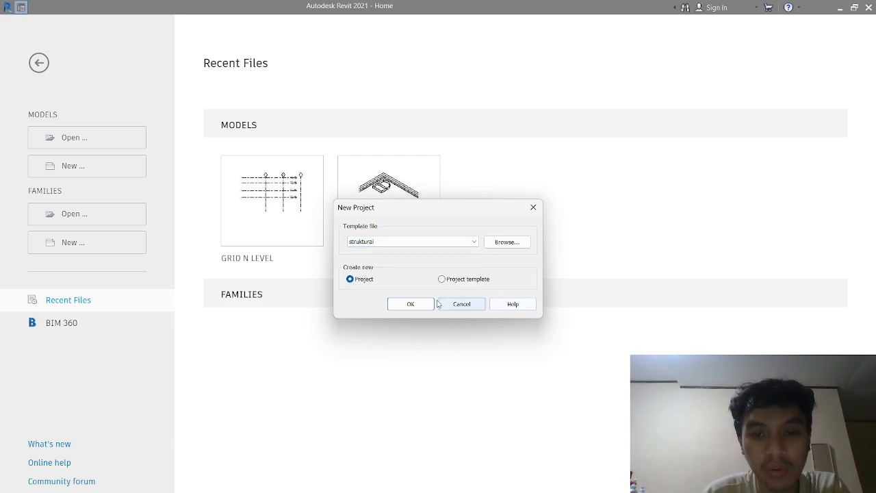
{"action": "left_click", "coordinate": [410, 305]}
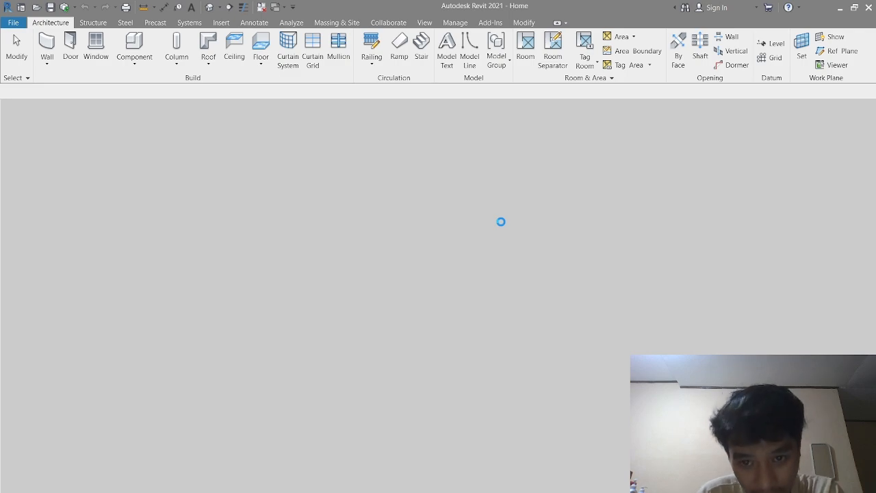
Switch to File Explorer and extract the Portal Sederhana WinRAR archive in Downloads into its own folder
{"action": "key", "text": "super+e"}
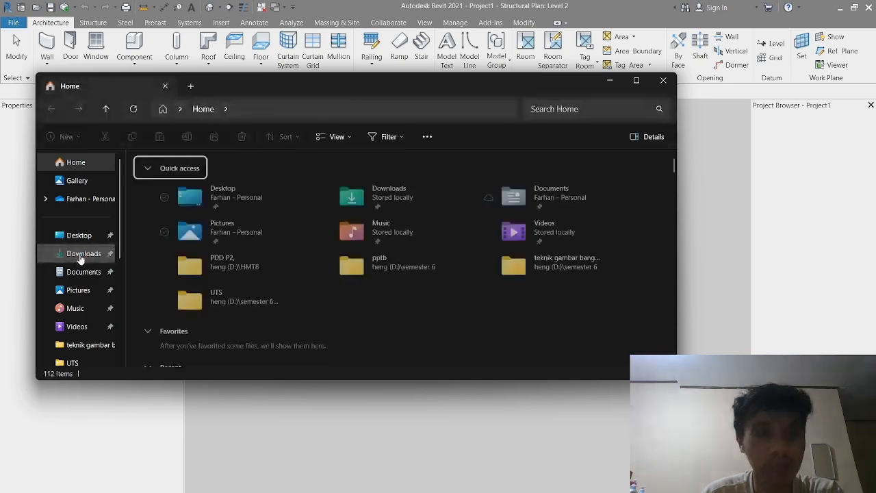
{"action": "left_click", "coordinate": [79, 254]}
{"action": "left_click", "coordinate": [206, 193]}
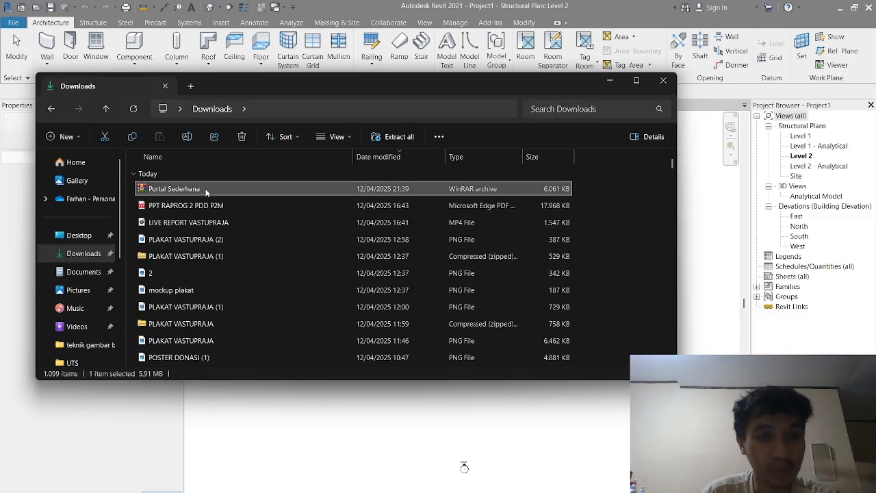
{"action": "right_click", "coordinate": [206, 192]}
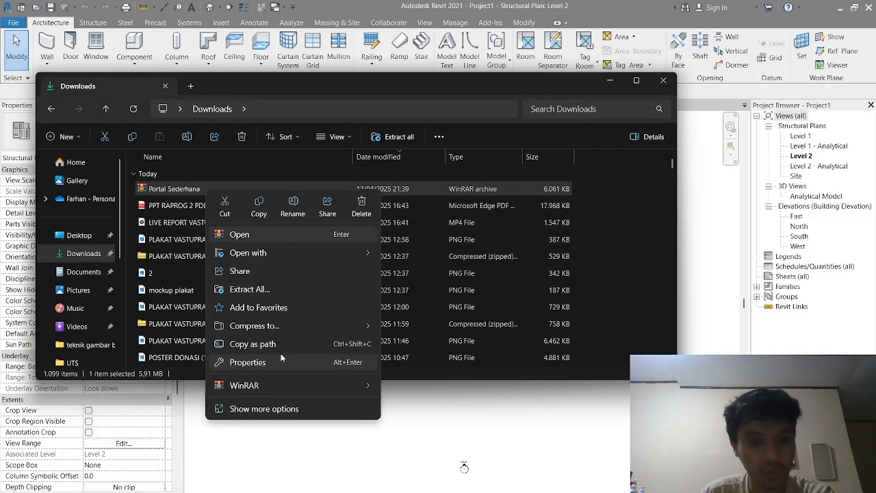
{"action": "mouse_move", "coordinate": [354, 388]}
{"action": "left_click", "coordinate": [422, 441]}
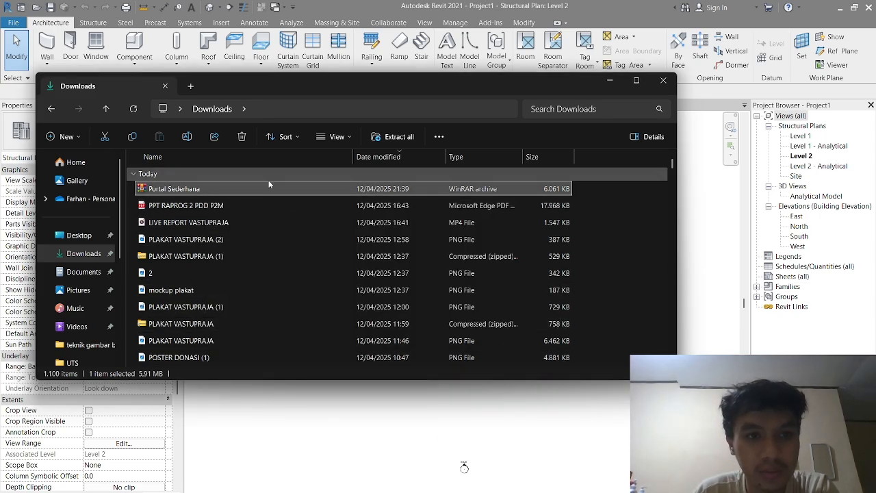
Sort the Downloads files by date modified and check the contents of the extracted Portal Sederhana folder
{"action": "left_click", "coordinate": [384, 158]}
{"action": "left_click", "coordinate": [384, 158]}
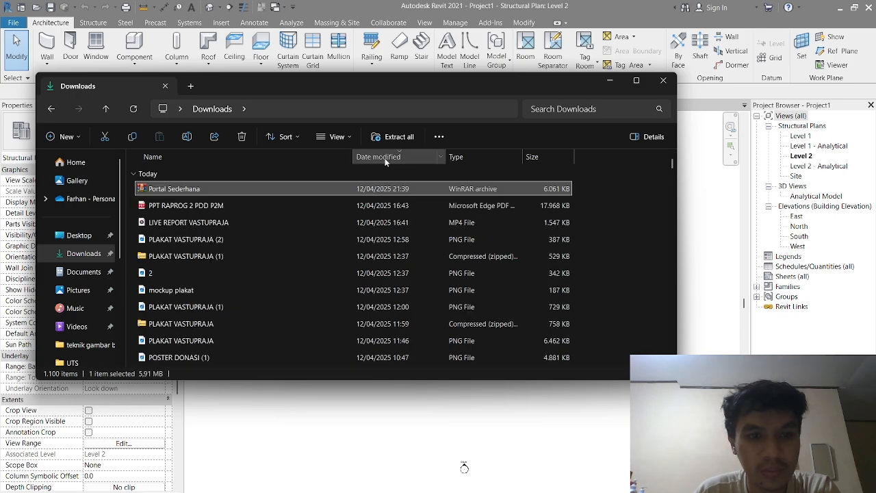
{"action": "left_click", "coordinate": [385, 158]}
{"action": "left_click_drag", "start_coordinate": [673, 351], "coordinate": [677, 152]}
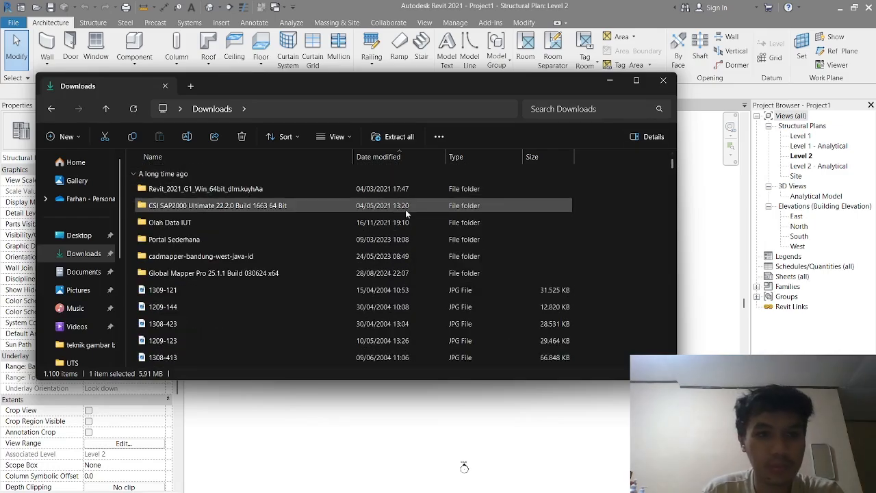
{"action": "double_click", "coordinate": [307, 239]}
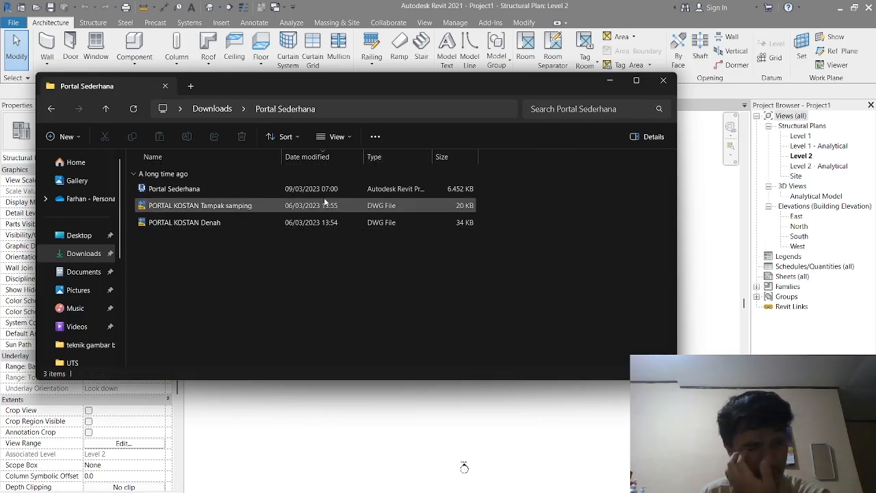
{"action": "left_click", "coordinate": [609, 80]}
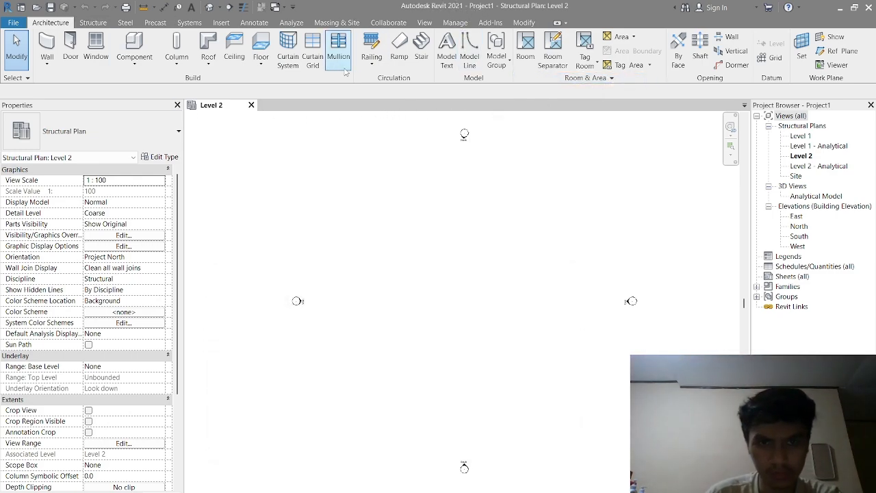
Start linking a CAD file in Revit and browse to the Downloads folder
{"action": "left_click", "coordinate": [222, 23]}
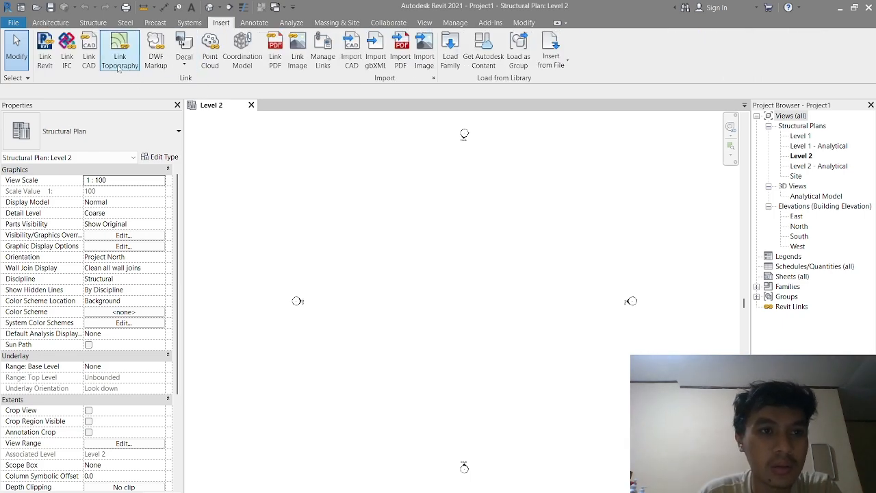
{"action": "left_click", "coordinate": [96, 63]}
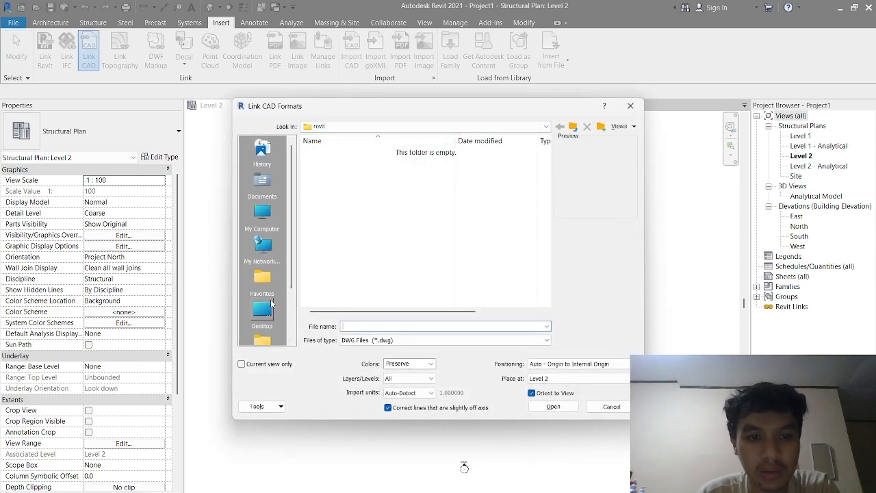
{"action": "left_click", "coordinate": [262, 214]}
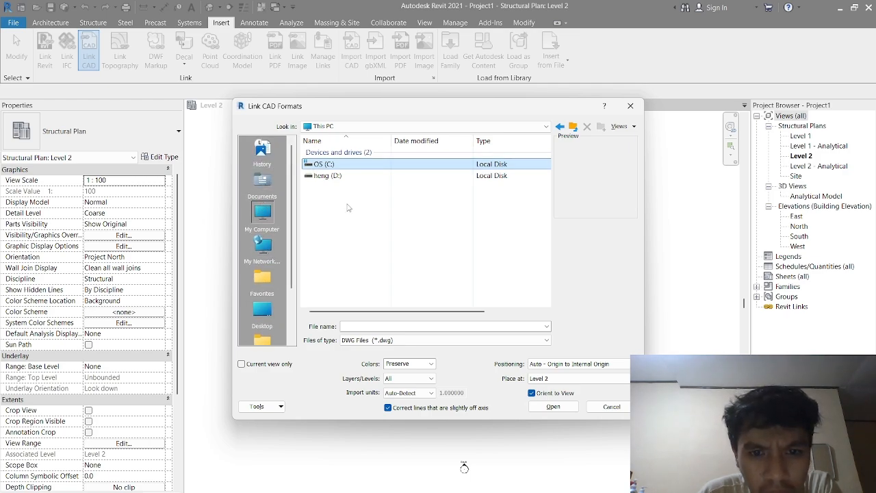
{"action": "left_click", "coordinate": [560, 127]}
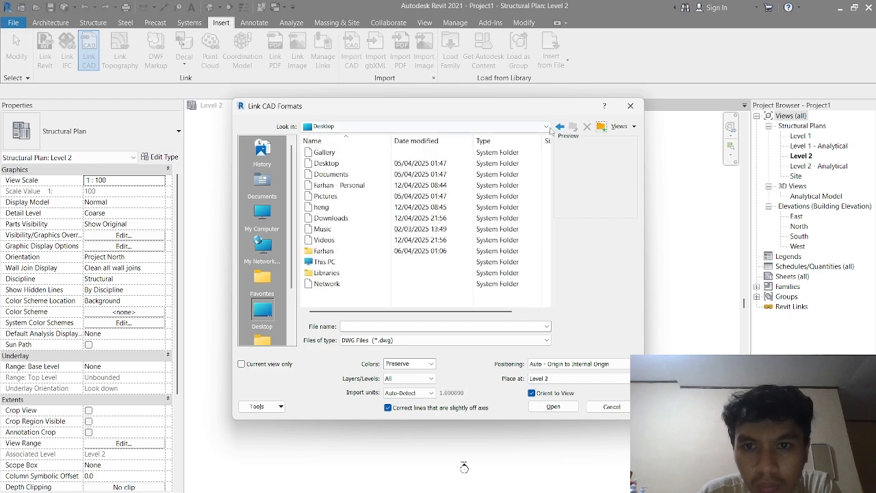
{"action": "left_click", "coordinate": [546, 127]}
{"action": "left_click", "coordinate": [393, 210]}
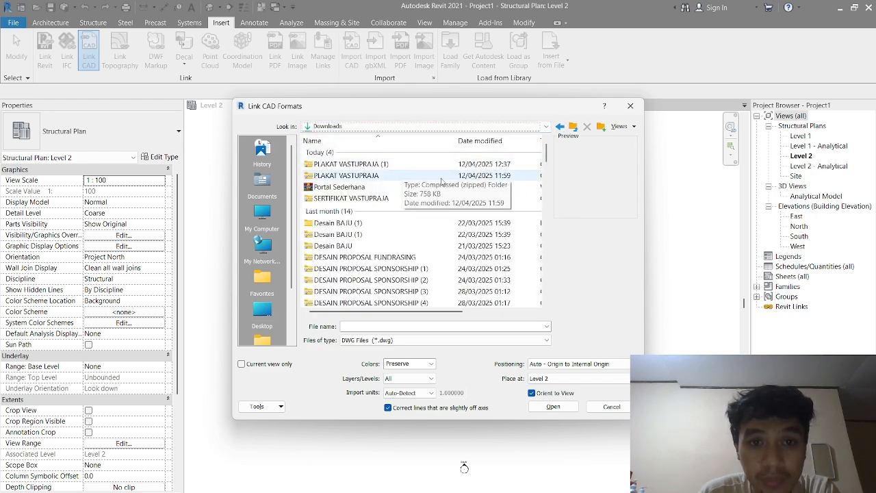
{"action": "left_click_drag", "start_coordinate": [548, 157], "coordinate": [547, 300]}
{"action": "scroll", "coordinate": [360, 263], "scroll_direction": "up", "scroll_amount": 2}
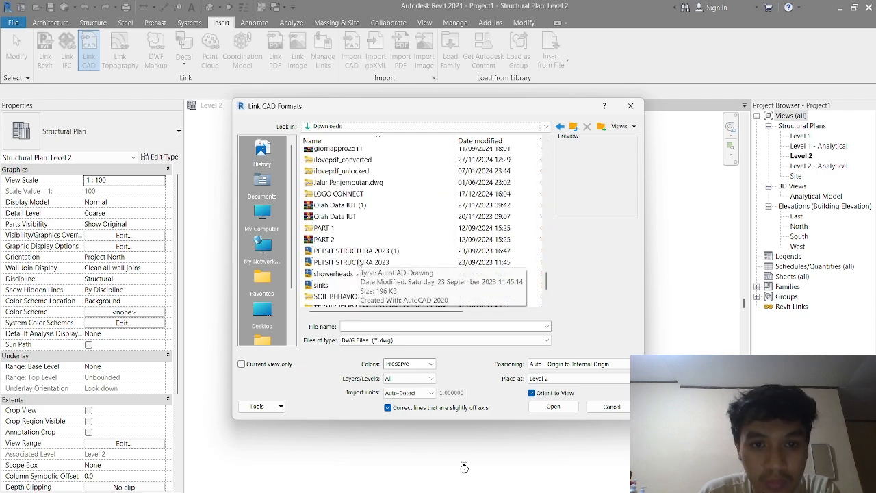
{"action": "scroll", "coordinate": [352, 254], "scroll_direction": "up", "scroll_amount": 15}
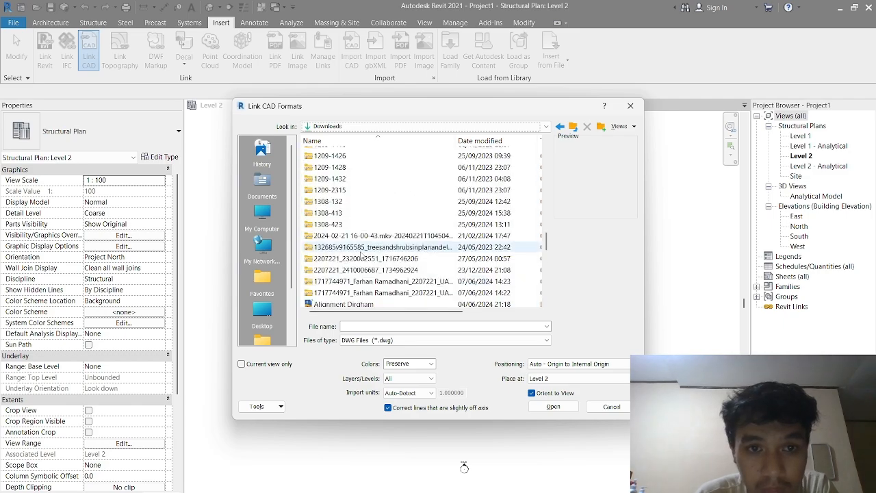
{"action": "scroll", "coordinate": [364, 259], "scroll_direction": "up", "scroll_amount": 3}
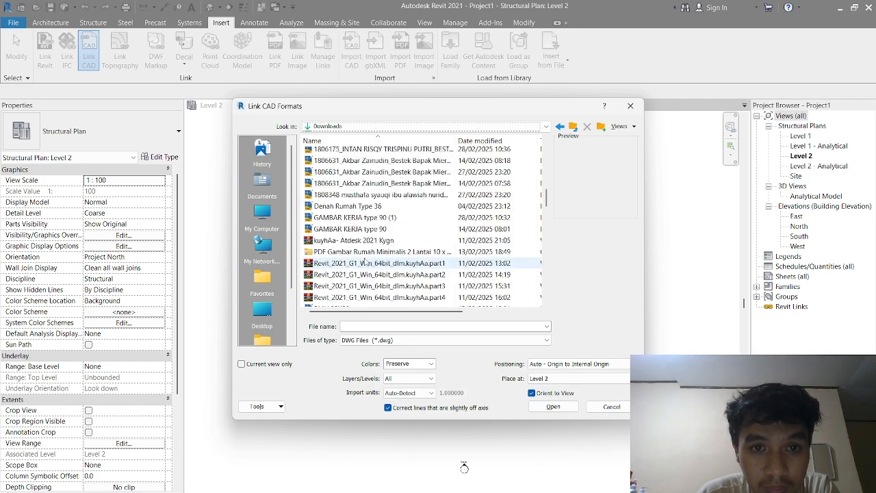
{"action": "scroll", "coordinate": [364, 262], "scroll_direction": "up", "scroll_amount": 10}
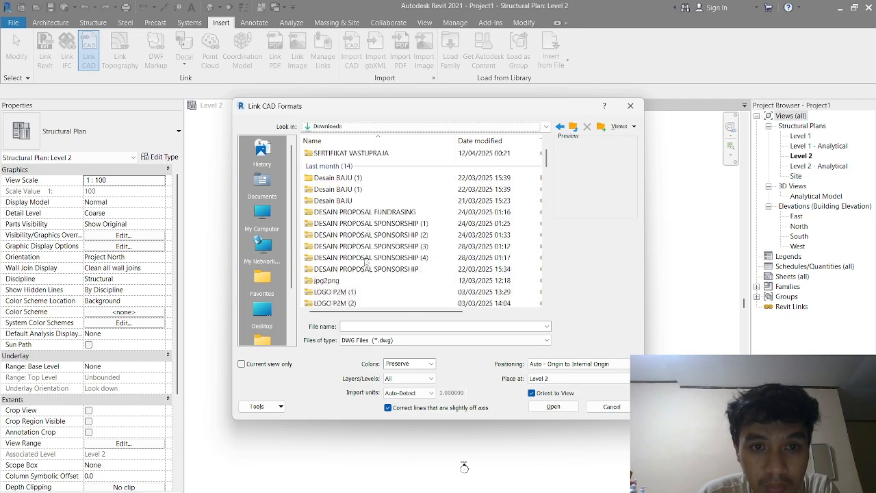
{"action": "scroll", "coordinate": [365, 262], "scroll_direction": "up", "scroll_amount": 4}
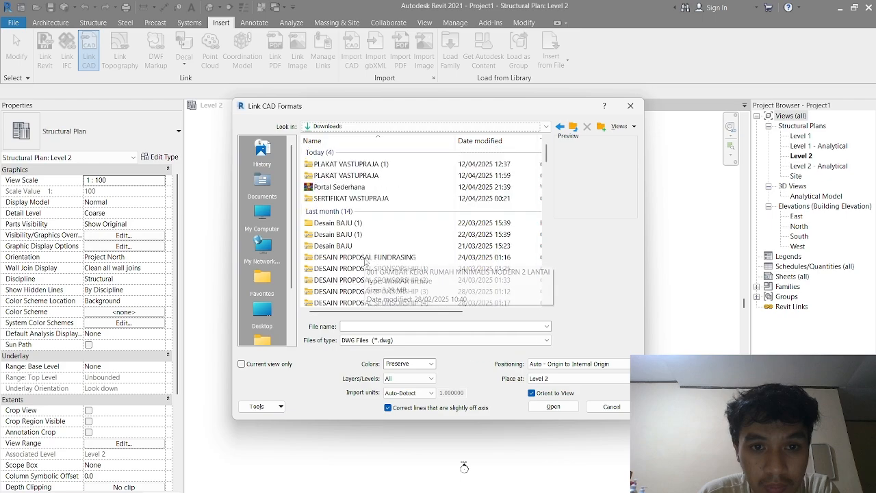
{"action": "double_click", "coordinate": [370, 186]}
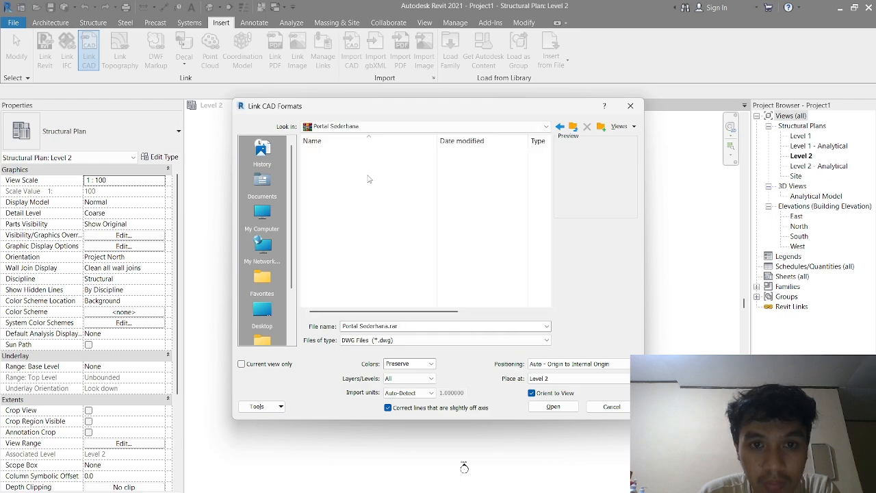
{"action": "left_click", "coordinate": [574, 126]}
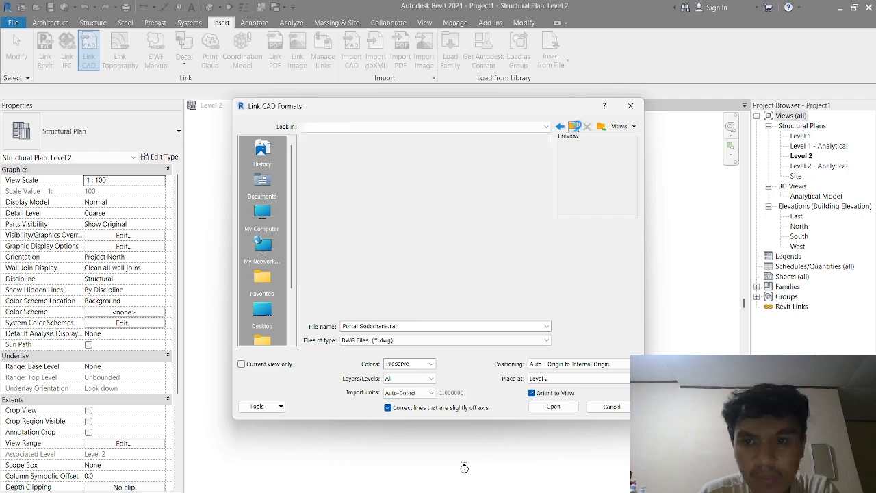
Find and open the extracted Portal Sederhana folder among the Downloads files for the CAD link
{"action": "scroll", "coordinate": [546, 154], "scroll_direction": "down", "scroll_amount": 1}
{"action": "left_click_drag", "start_coordinate": [545, 154], "coordinate": [540, 299]}
{"action": "scroll", "coordinate": [368, 289], "scroll_direction": "up", "scroll_amount": 3}
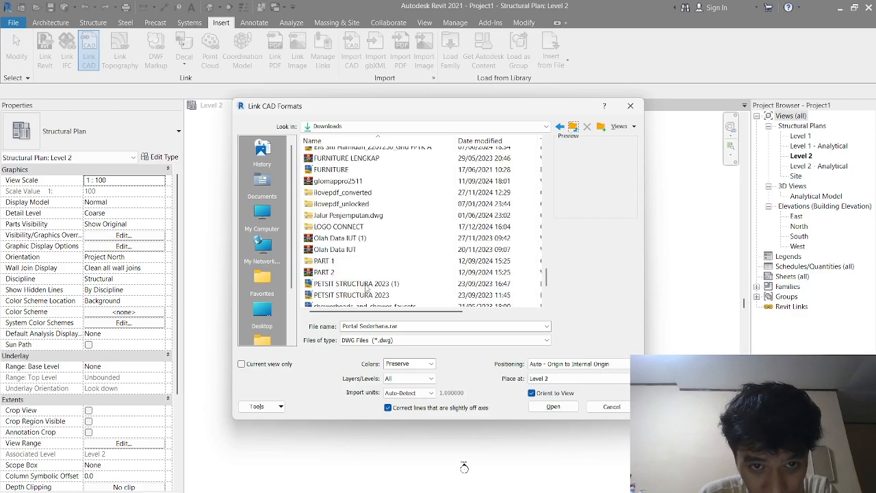
{"action": "scroll", "coordinate": [366, 289], "scroll_direction": "up", "scroll_amount": 10}
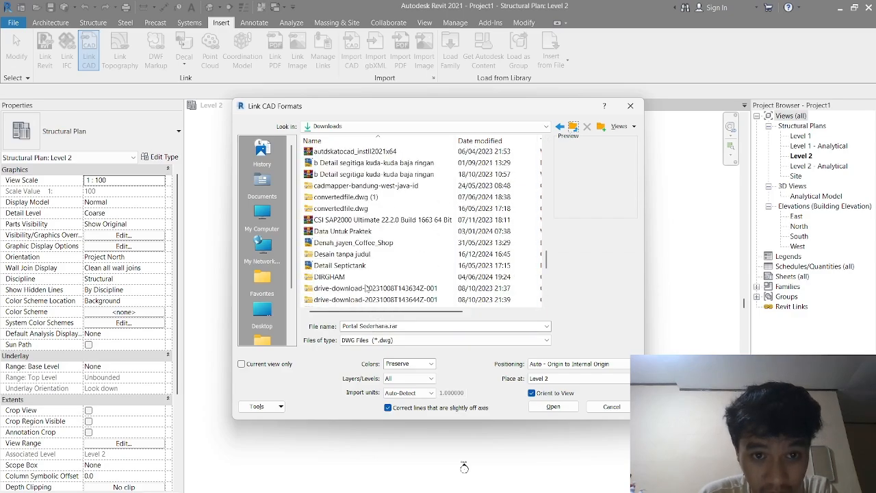
{"action": "scroll", "coordinate": [366, 289], "scroll_direction": "up", "scroll_amount": 6}
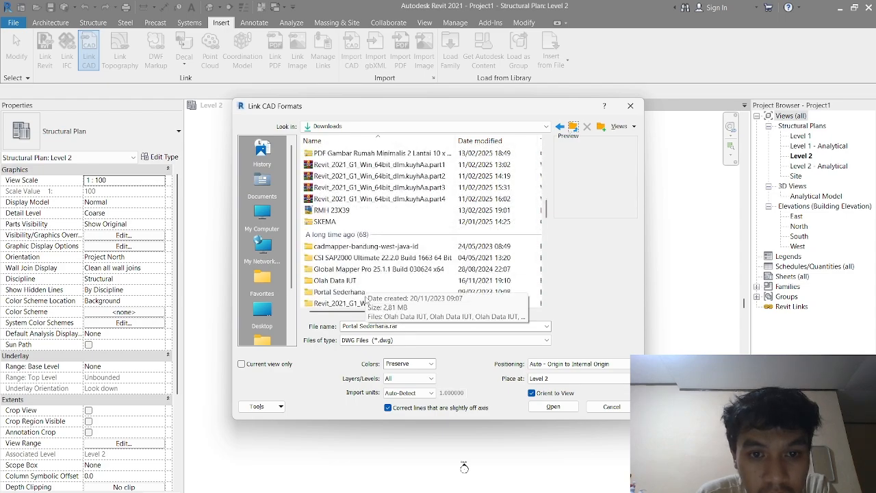
{"action": "double_click", "coordinate": [366, 293]}
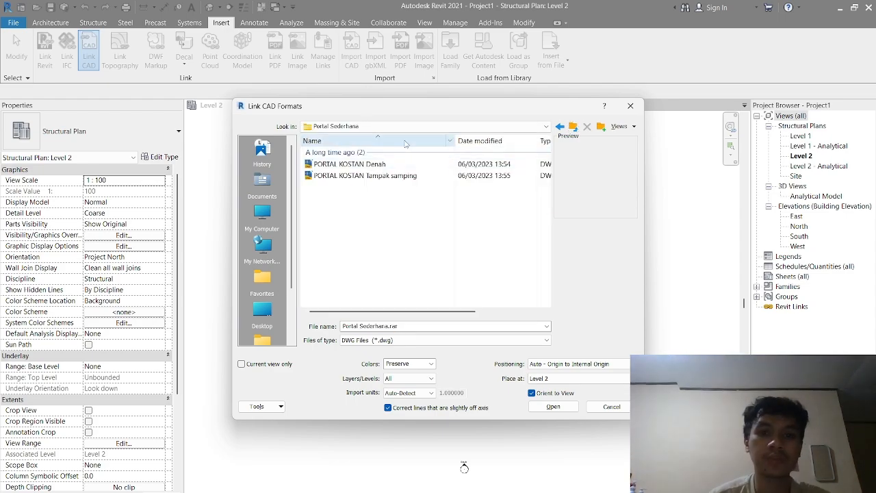
Try linking PORTAL KOSTAN Denah at Level 2 with auto-detected import units, and undo the link
{"action": "double_click", "coordinate": [383, 165]}
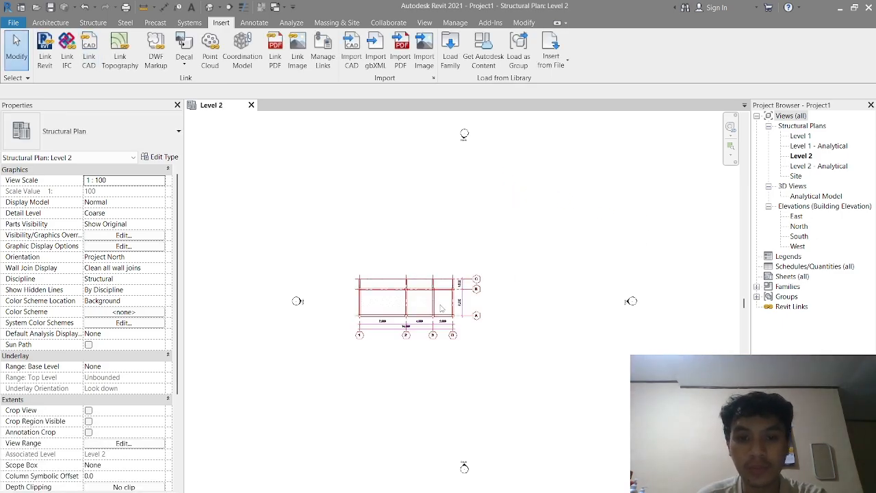
{"action": "scroll", "coordinate": [442, 325], "scroll_direction": "up", "scroll_amount": 2}
{"action": "scroll", "coordinate": [434, 340], "scroll_direction": "up", "scroll_amount": 1}
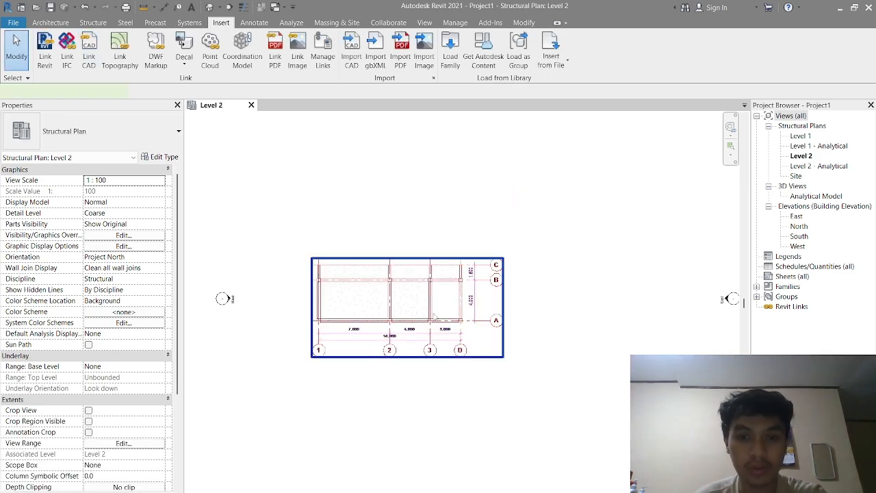
{"action": "left_click", "coordinate": [432, 316]}
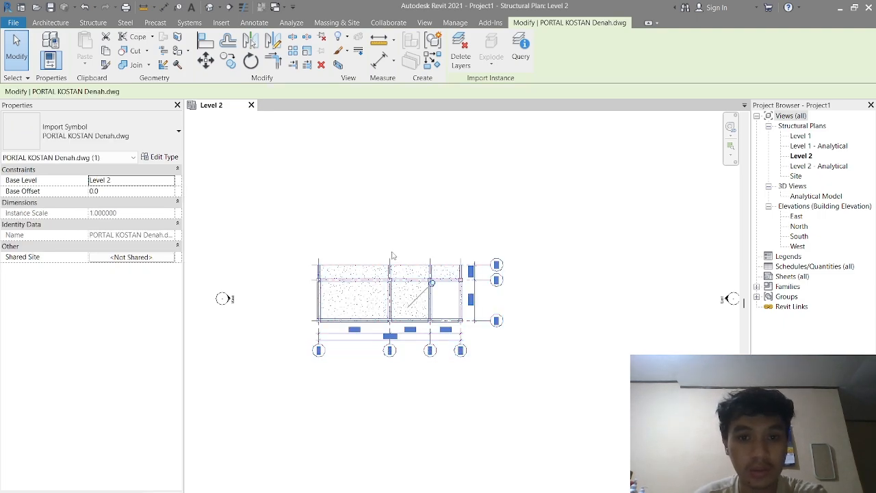
{"action": "key", "text": "ctrl+z"}
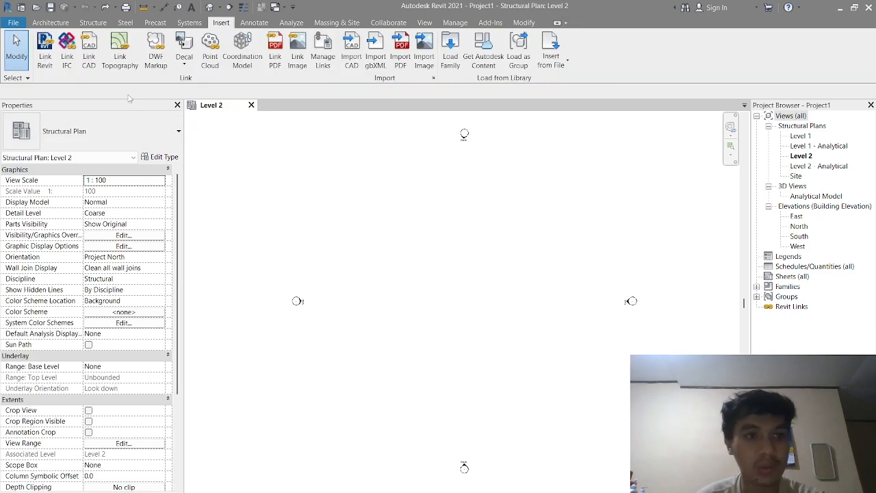
Choose PORTAL KOSTAN Denah as the CAD file to link again and set its import units to millimeter
{"action": "left_click", "coordinate": [93, 59]}
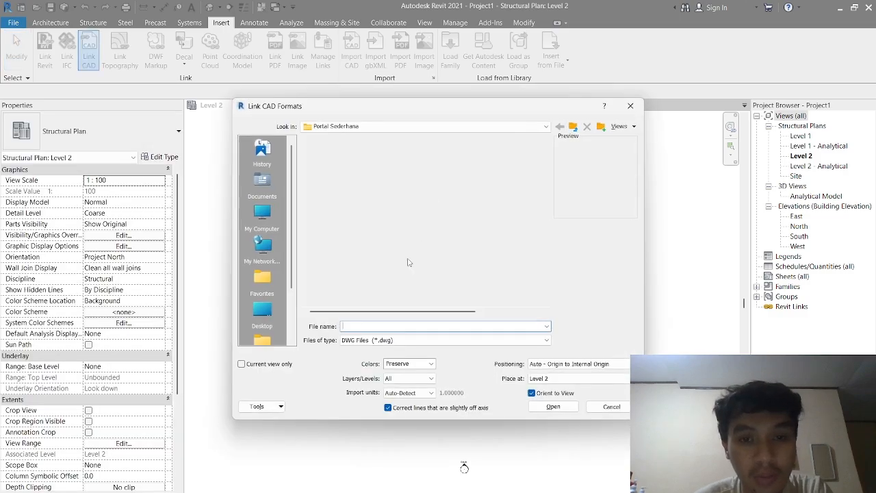
{"action": "left_click", "coordinate": [359, 165]}
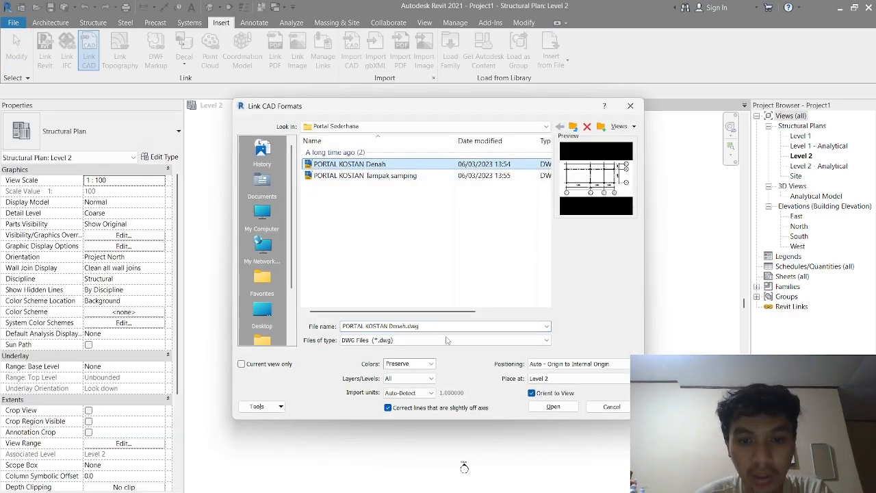
{"action": "left_click", "coordinate": [429, 393]}
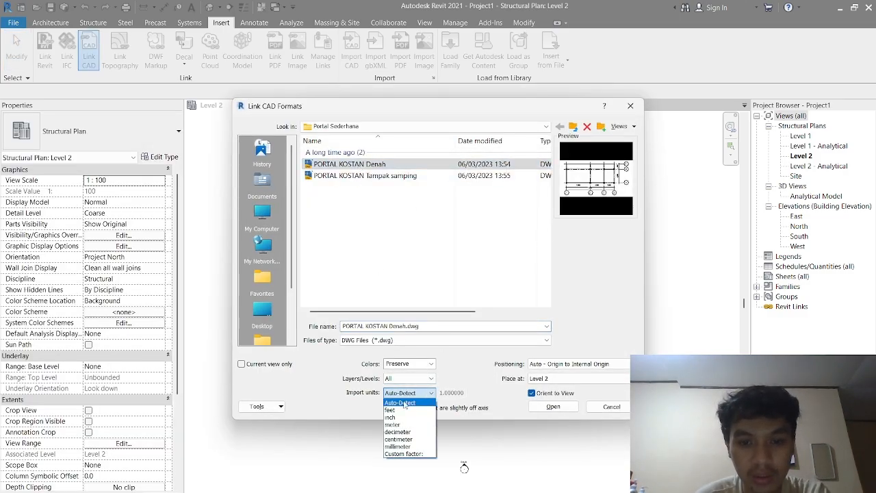
{"action": "key", "text": "Down"}
{"action": "key", "text": "Down"}
{"action": "key", "text": "Down"}
{"action": "key", "text": "Down"}
{"action": "key", "text": "Down"}
{"action": "key", "text": "Down"}
{"action": "key", "text": "Return"}
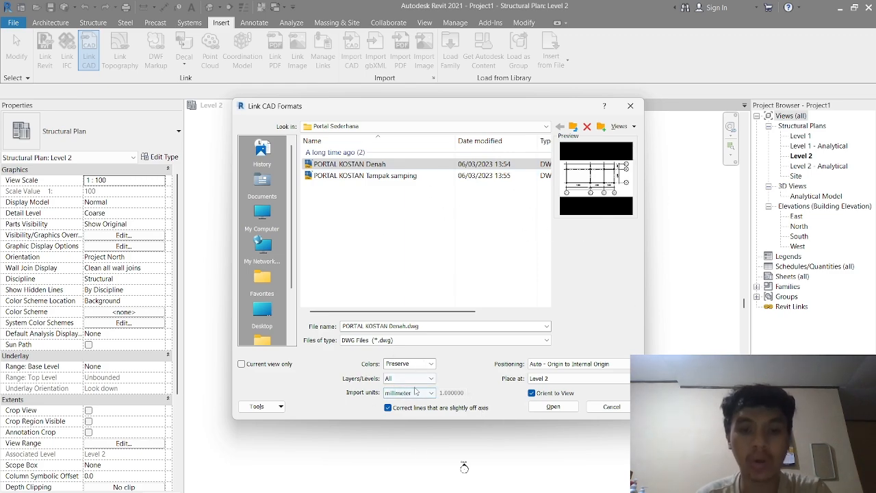
Complete linking the PORTAL KOSTAN Denah drawing at Level 2 and examine the plan's grid axes and dimensions
{"action": "left_click", "coordinate": [553, 407]}
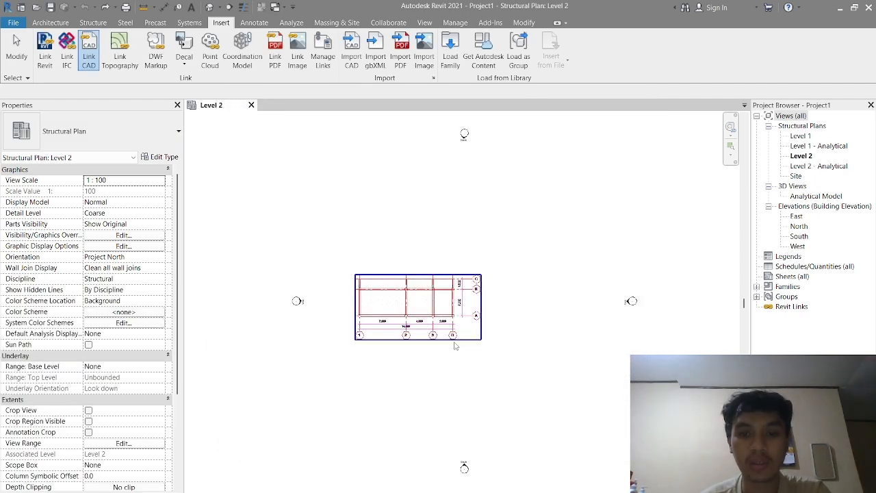
{"action": "scroll", "coordinate": [446, 313], "scroll_direction": "up", "scroll_amount": 3}
{"action": "middle_click_drag", "start_coordinate": [428, 408], "coordinate": [502, 381]}
{"action": "scroll", "coordinate": [450, 295], "scroll_direction": "up", "scroll_amount": 1}
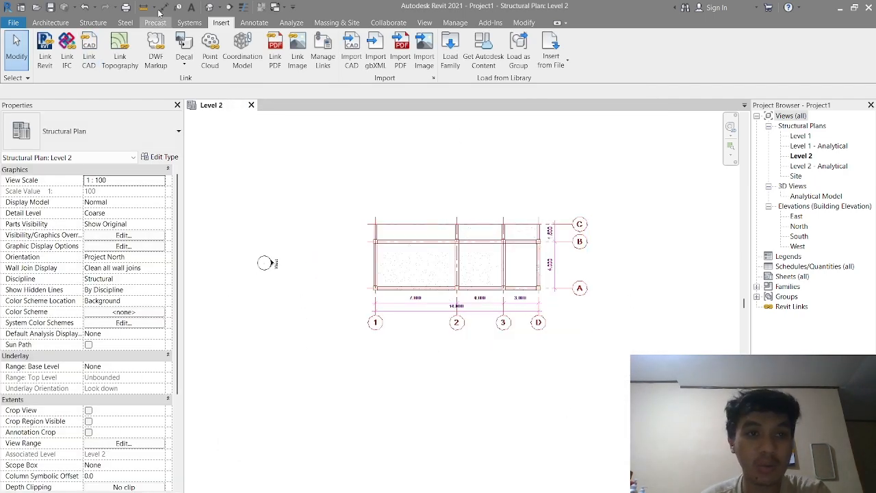
{"action": "scroll", "coordinate": [526, 339], "scroll_direction": "up", "scroll_amount": 1}
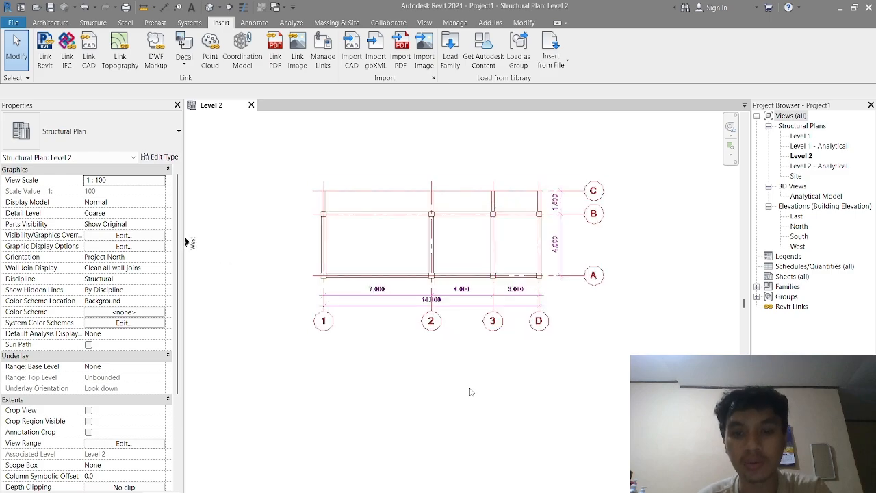
{"action": "scroll", "coordinate": [388, 350], "scroll_direction": "up", "scroll_amount": 2}
{"action": "middle_click_drag", "start_coordinate": [553, 333], "coordinate": [545, 358]}
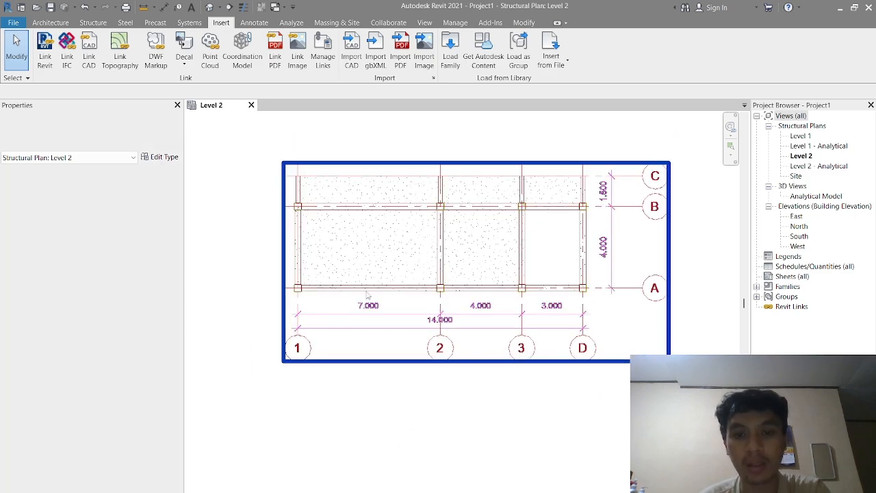
{"action": "scroll", "coordinate": [354, 273], "scroll_direction": "up", "scroll_amount": 1}
{"action": "middle_click_drag", "start_coordinate": [520, 242], "coordinate": [493, 242]}
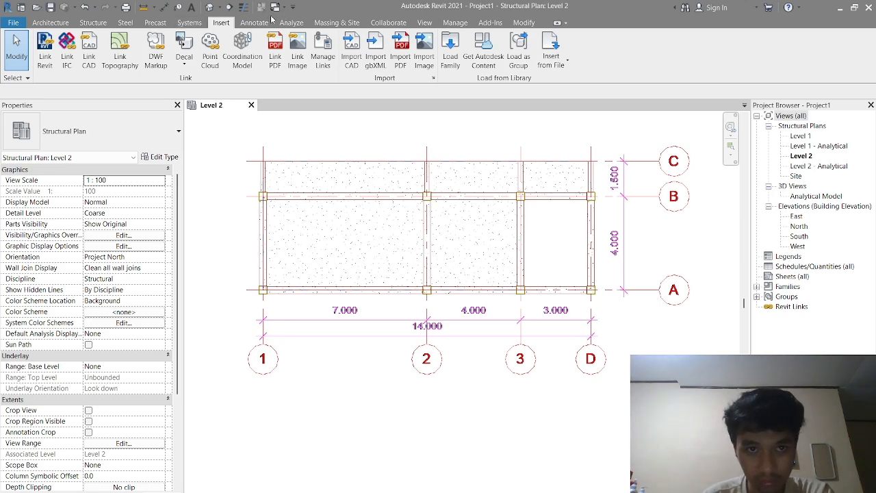
Draw a vertical grid line along axis 1 of the linked plan, ending at its number bubble
{"action": "left_click", "coordinate": [96, 23]}
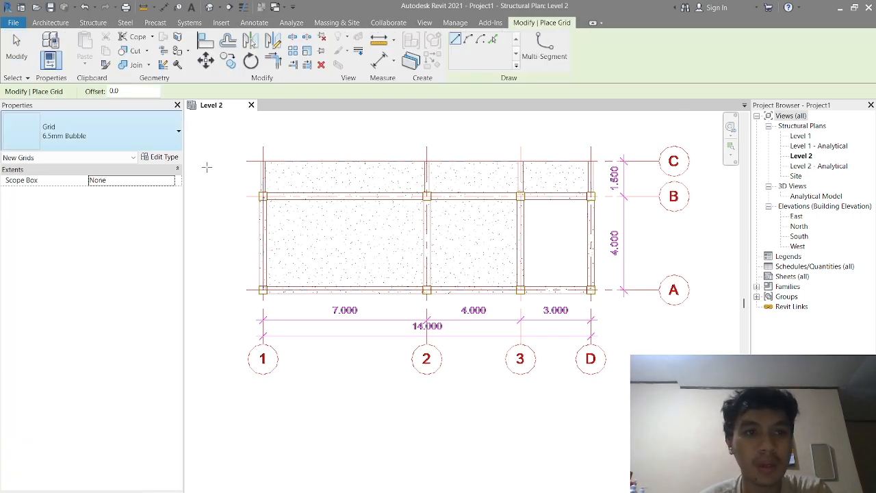
{"action": "left_click", "coordinate": [263, 146]}
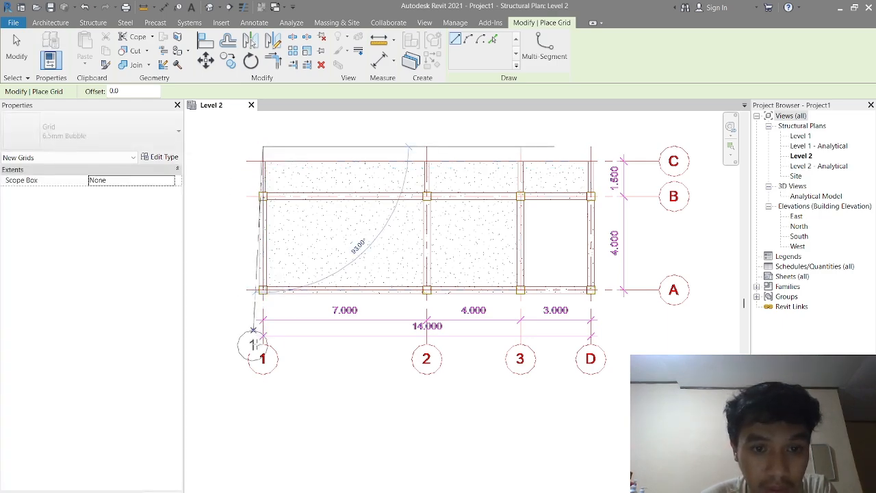
{"action": "left_click", "coordinate": [263, 342]}
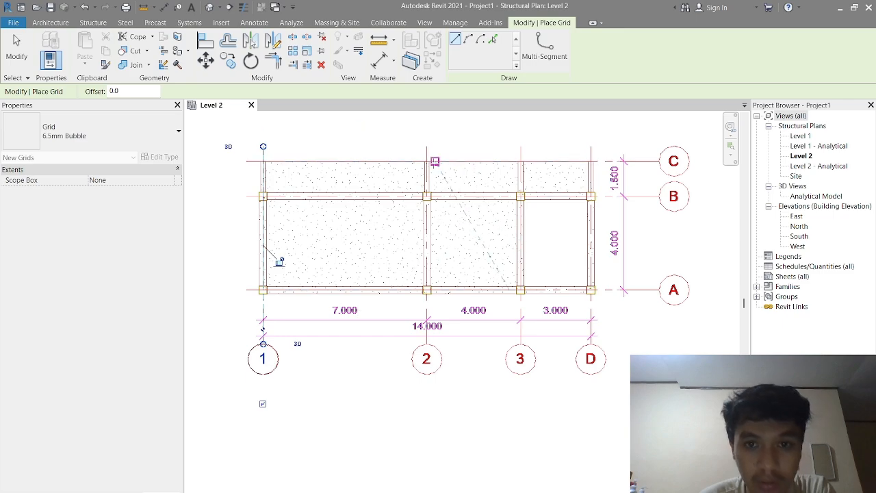
{"action": "left_click", "coordinate": [427, 146]}
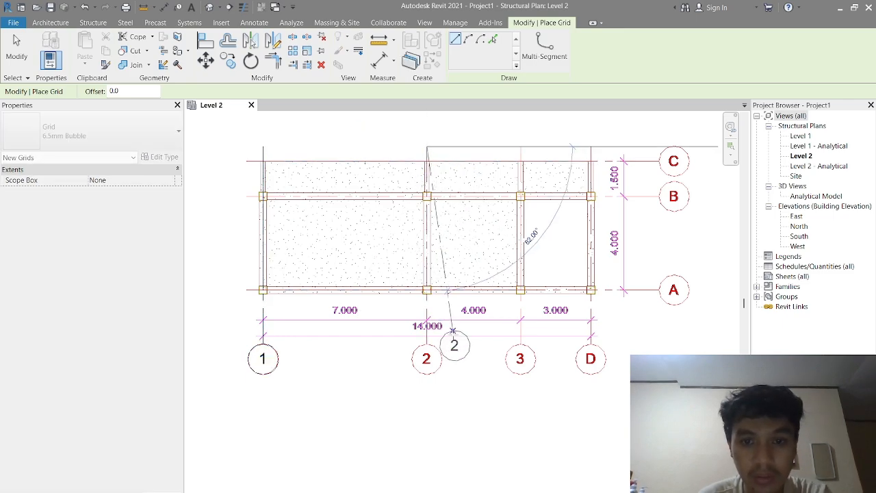
{"action": "key", "text": "Escape"}
{"action": "key", "text": "Escape"}
Copy grid 1 onto the linked plan's axes 2, 3 and D, with Constrain and Multiple enabled
{"action": "left_click", "coordinate": [264, 150]}
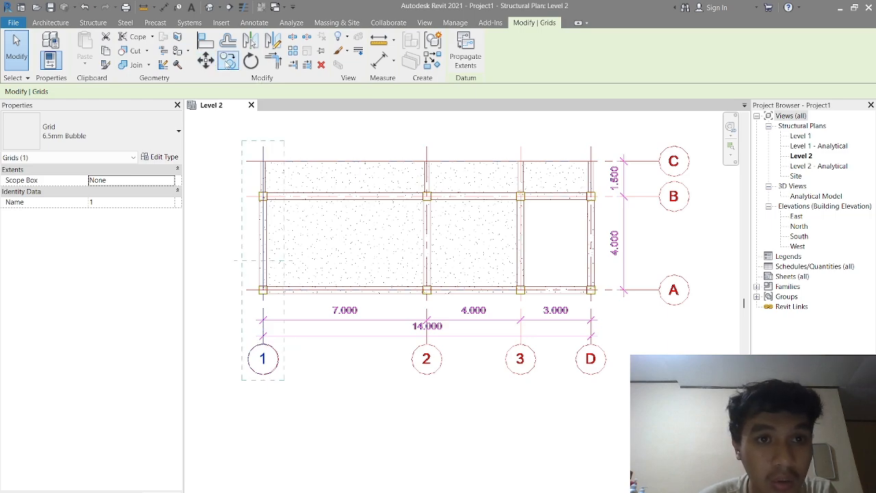
{"action": "left_click", "coordinate": [228, 61]}
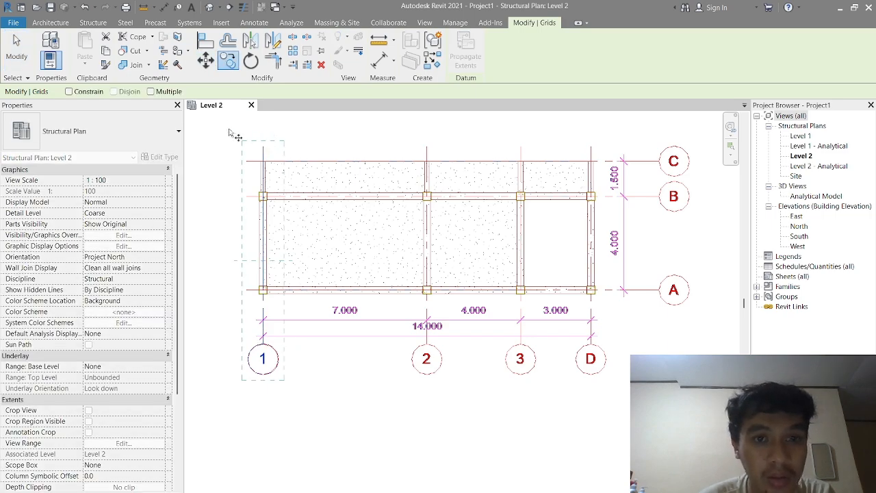
{"action": "left_click", "coordinate": [262, 146]}
{"action": "key", "text": "Escape"}
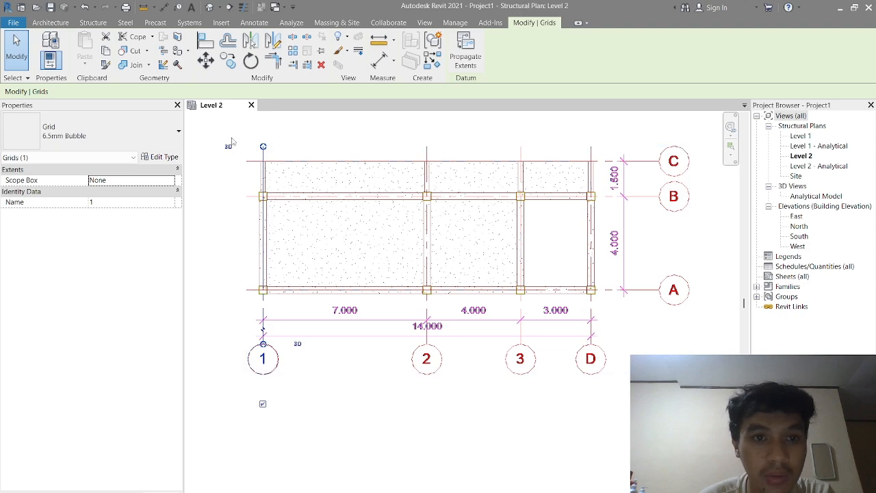
{"action": "left_click", "coordinate": [228, 61]}
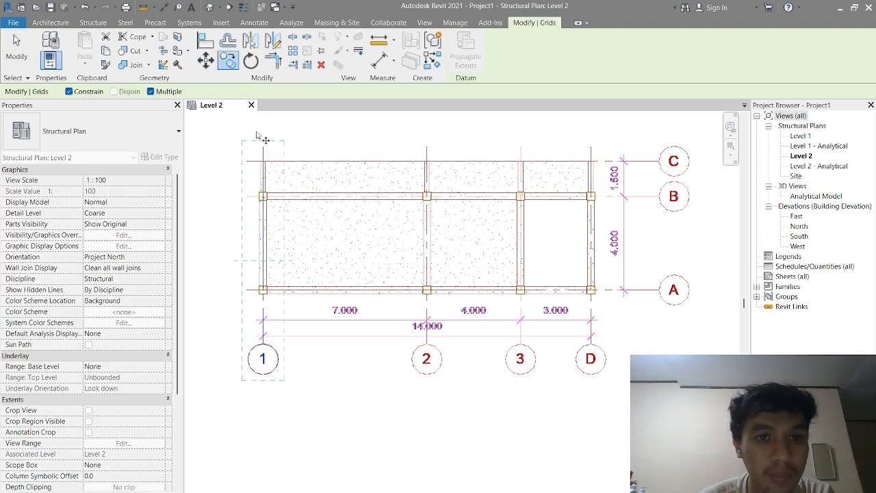
{"action": "left_click", "coordinate": [263, 146]}
{"action": "left_click", "coordinate": [426, 147]}
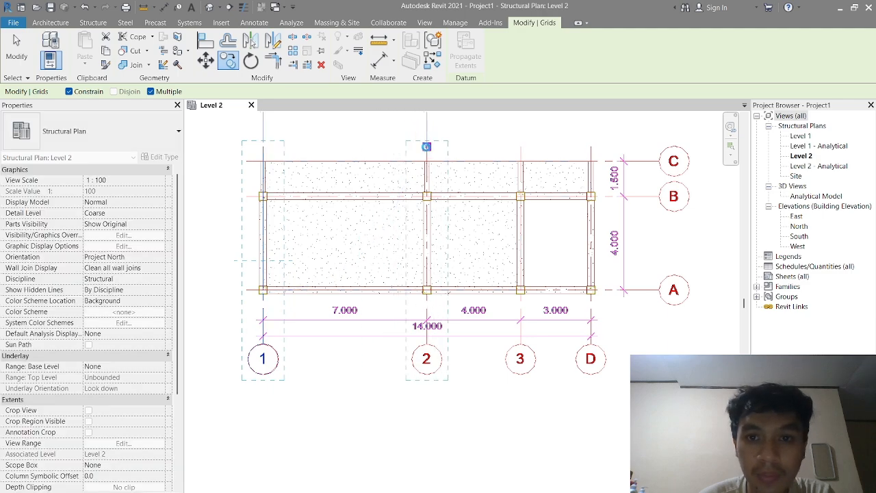
{"action": "left_click", "coordinate": [520, 146]}
{"action": "left_click", "coordinate": [591, 147]}
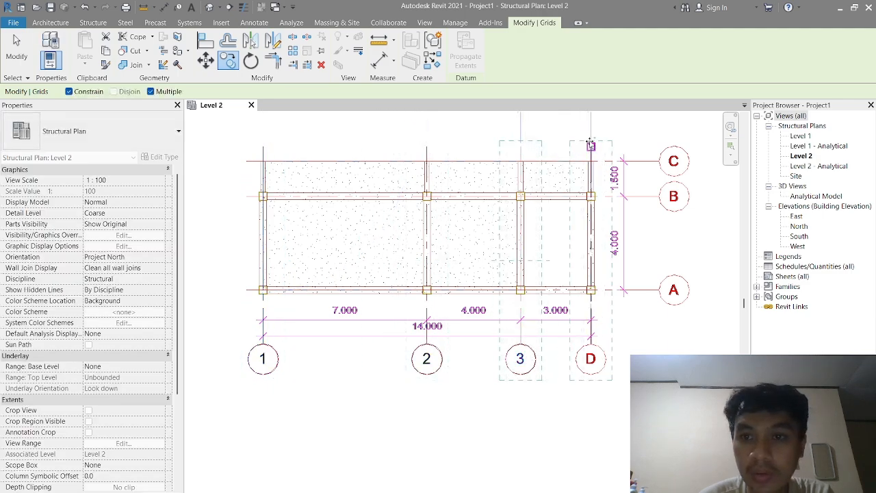
{"action": "key", "text": "Escape"}
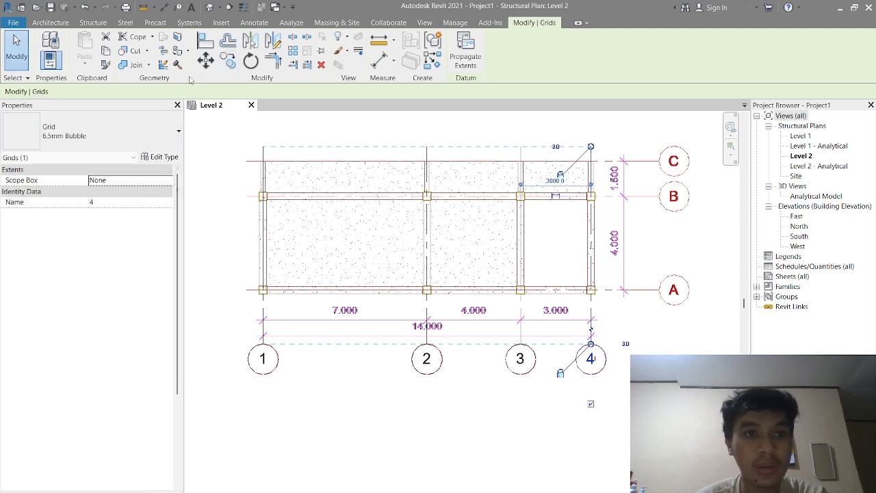
{"action": "key", "text": "Escape"}
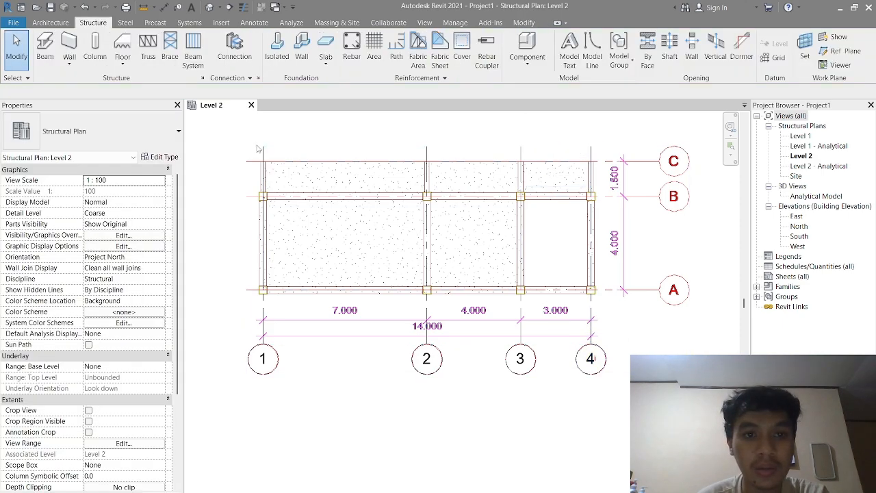
Draw a horizontal grid line along axis A of the linked plan, ending at its letter bubble
{"action": "left_click", "coordinate": [775, 59]}
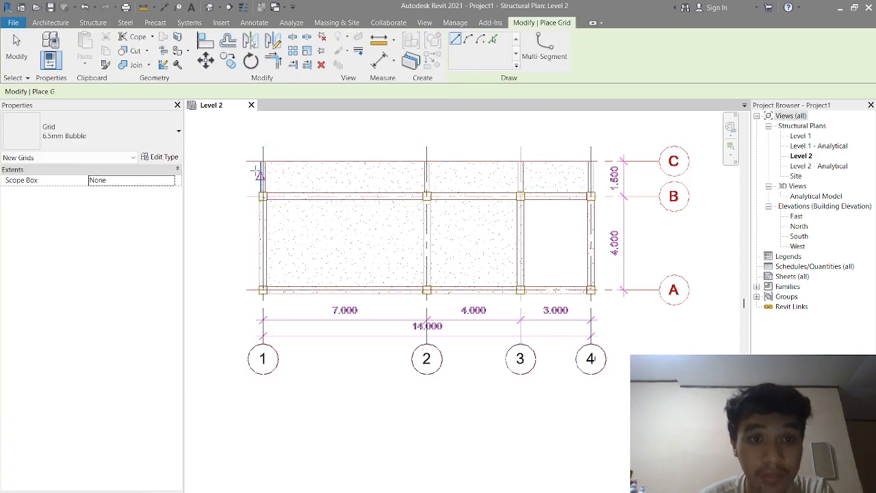
{"action": "left_click", "coordinate": [247, 289]}
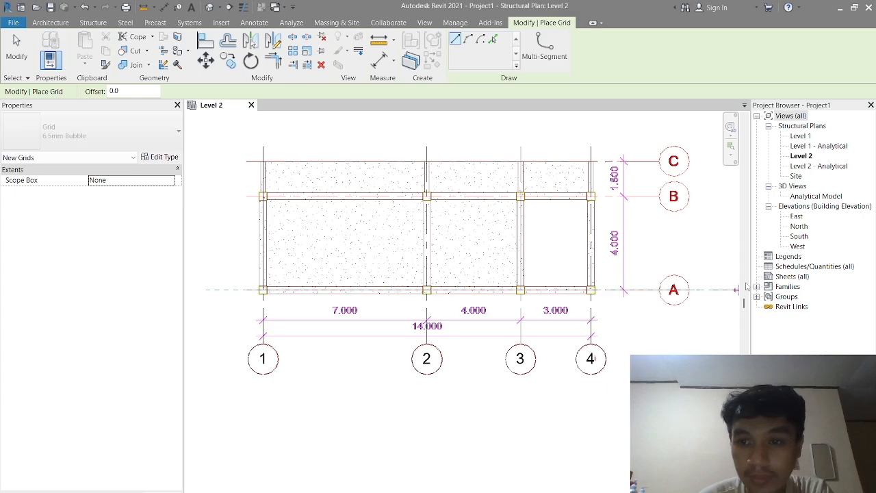
{"action": "left_click", "coordinate": [659, 289]}
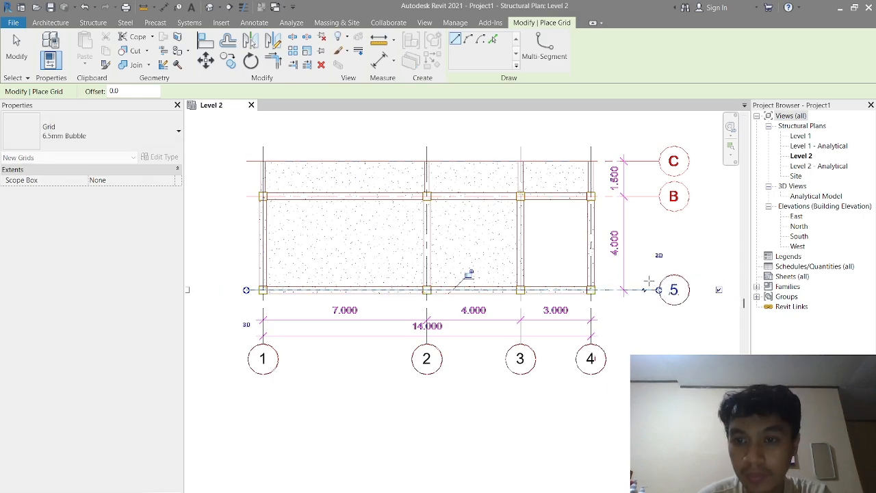
{"action": "key", "text": "Escape"}
{"action": "key", "text": "Escape"}
Copy the horizontal grid line at axis A onto the linked plan's axes B and C with constrained multiple copying
{"action": "left_click", "coordinate": [254, 290]}
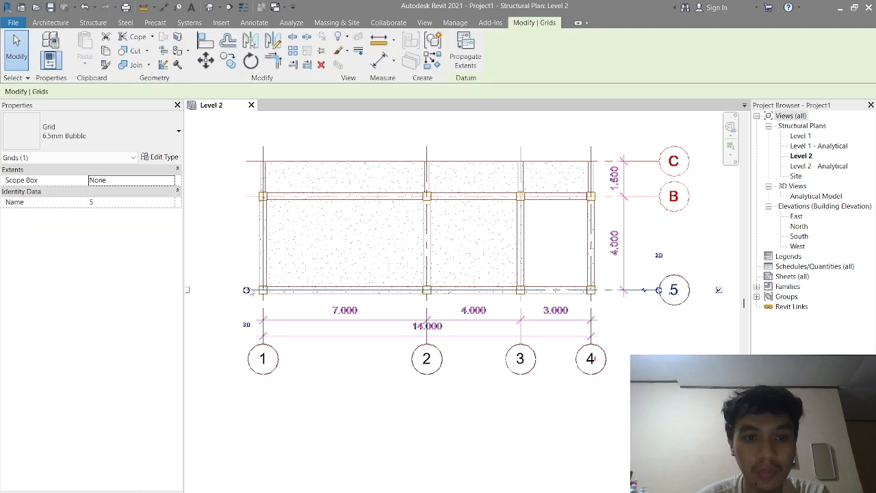
{"action": "left_click", "coordinate": [228, 60]}
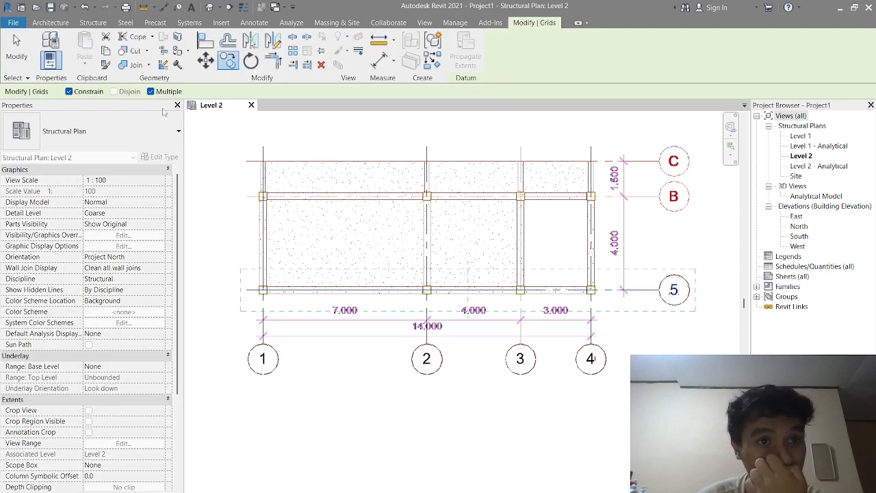
{"action": "left_click", "coordinate": [245, 290]}
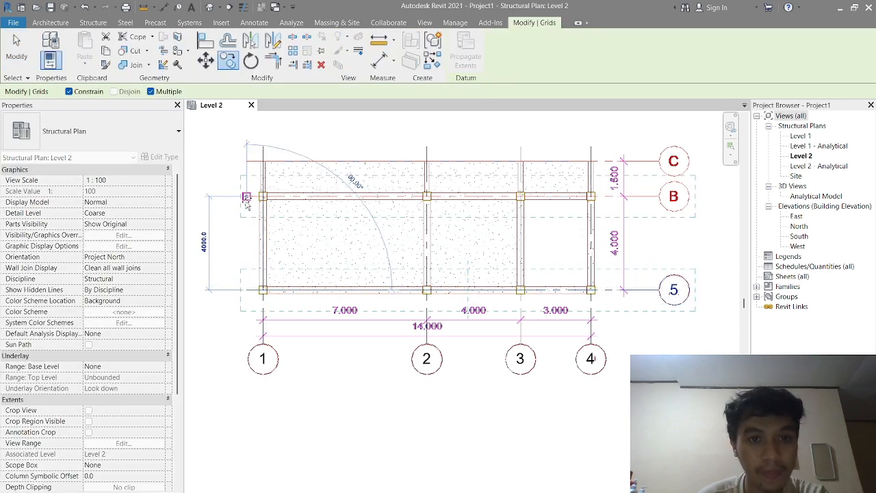
{"action": "left_click", "coordinate": [247, 197]}
{"action": "left_click", "coordinate": [247, 160]}
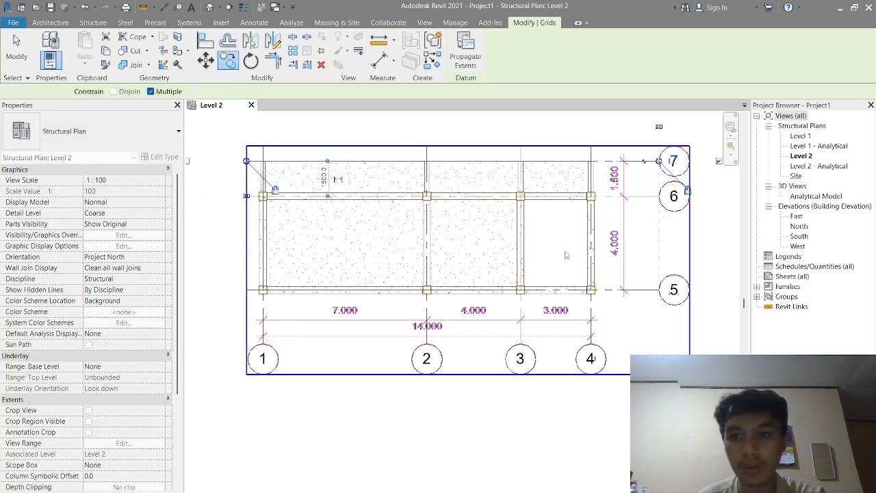
{"action": "key", "text": "Escape"}
Rename the three horizontal grids A, B and C, starting from the lowest one in the plan
{"action": "left_click", "coordinate": [674, 290]}
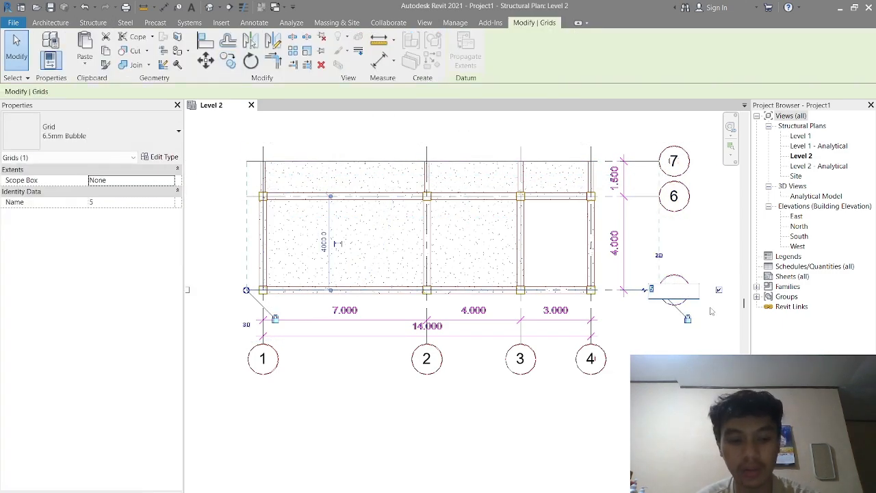
{"action": "type", "text": "A"}
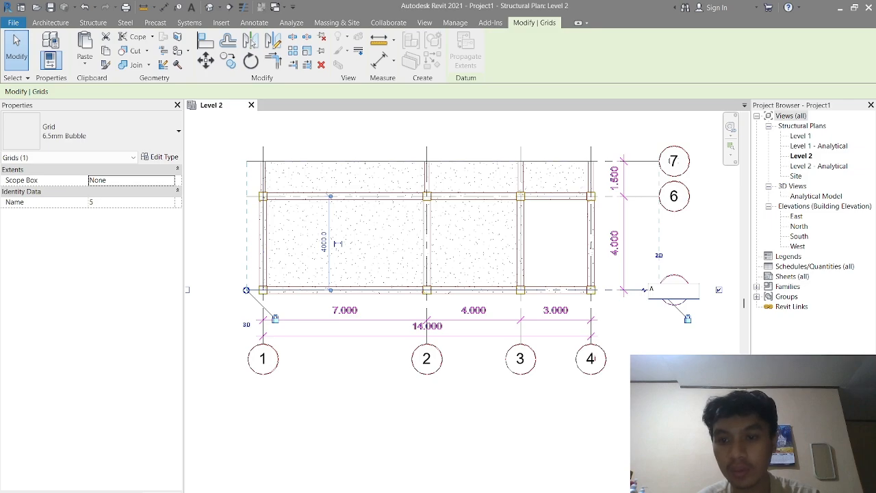
{"action": "key", "text": "Return"}
{"action": "left_click", "coordinate": [674, 196]}
{"action": "left_click", "coordinate": [676, 200]}
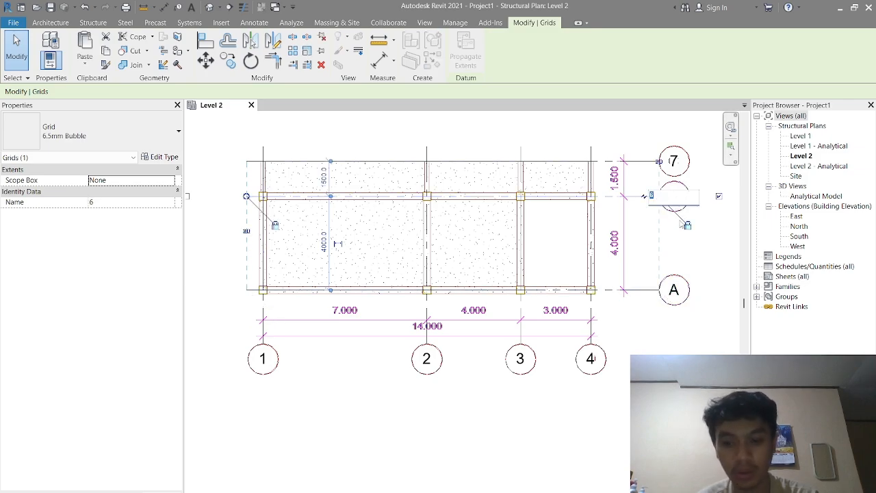
{"action": "type", "text": "B"}
{"action": "key", "text": "Return"}
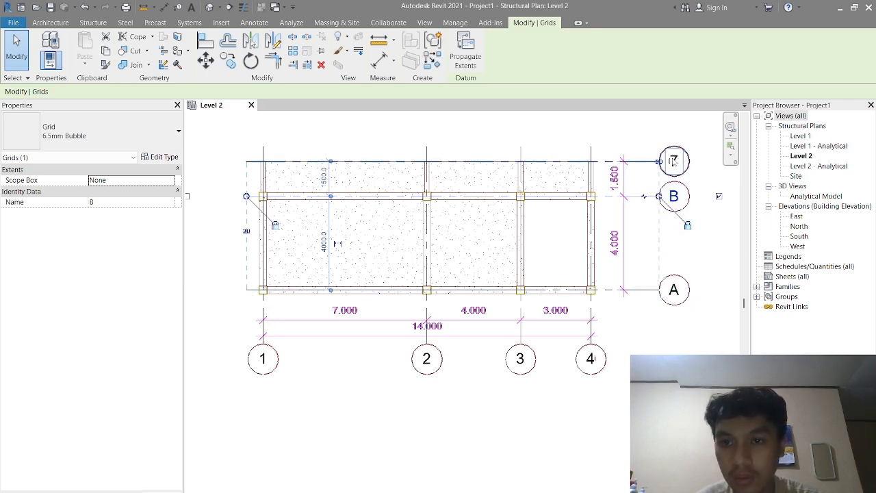
{"action": "left_click", "coordinate": [674, 160]}
{"action": "left_click", "coordinate": [675, 160]}
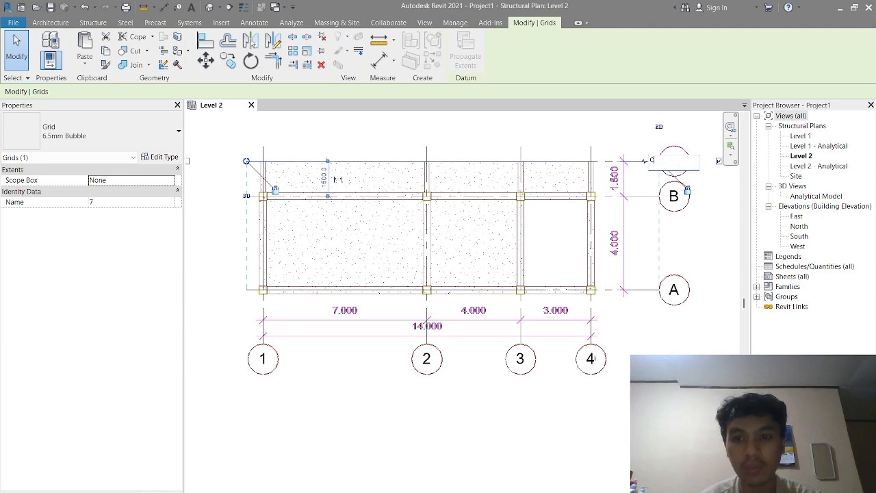
{"action": "type", "text": "C"}
{"action": "left_click", "coordinate": [703, 342]}
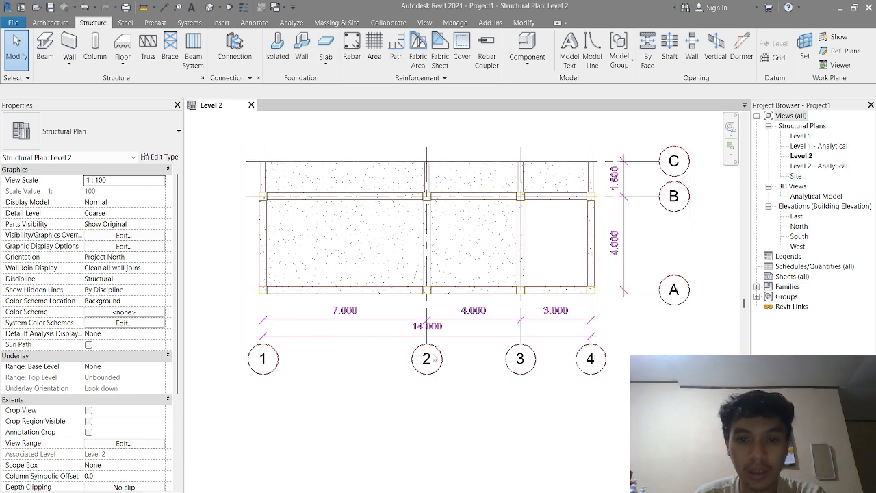
Open the East building elevation and bring its grids and levels into view
{"action": "double_click", "coordinate": [797, 217]}
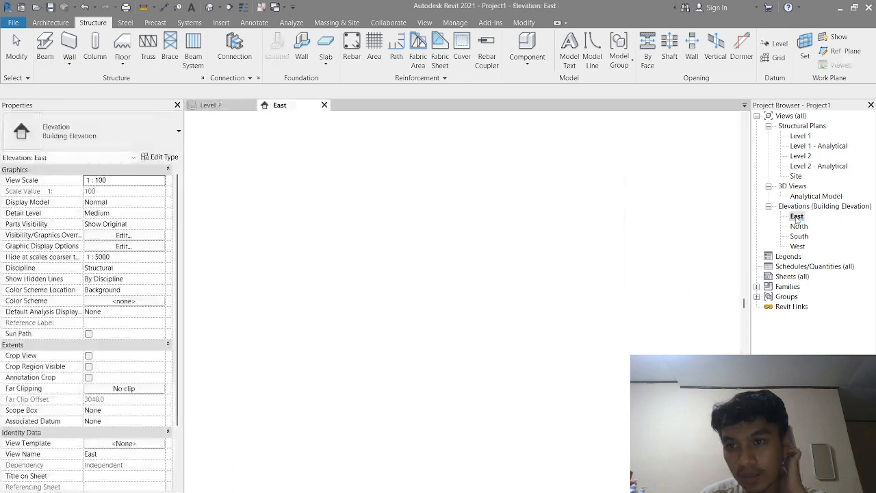
{"action": "scroll", "coordinate": [565, 316], "scroll_direction": "down", "scroll_amount": 6}
{"action": "scroll", "coordinate": [537, 321], "scroll_direction": "up", "scroll_amount": 5}
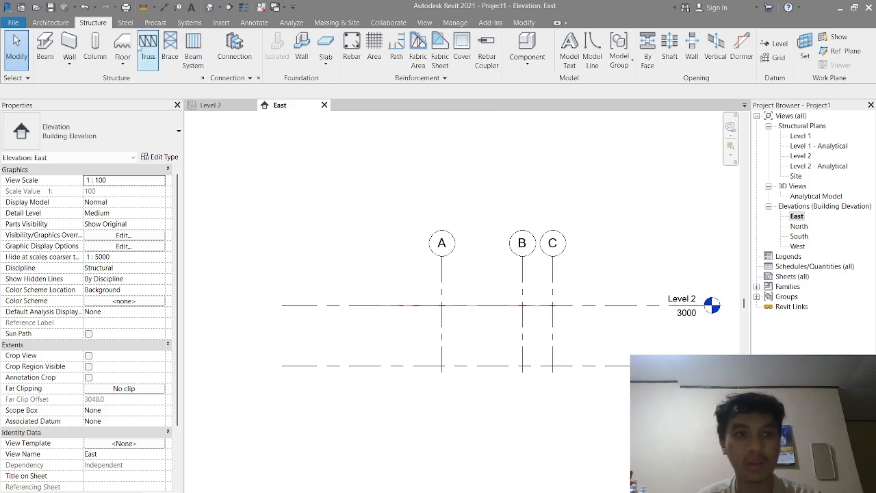
Link the PORTAL KOSTAN Tampak samping drawing into the East elevation in millimeters, placed at Level 1 with Auto - Origin to Internal Origin
{"action": "left_click", "coordinate": [221, 23]}
{"action": "left_click", "coordinate": [90, 52]}
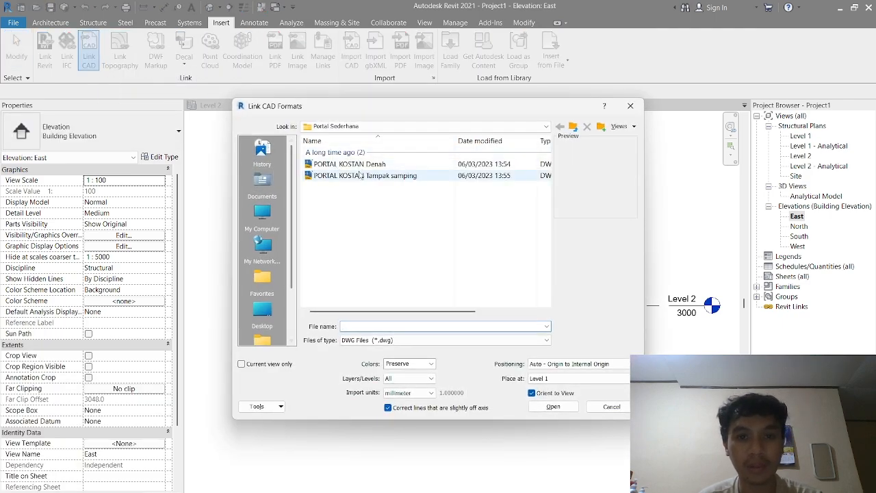
{"action": "left_click", "coordinate": [360, 176]}
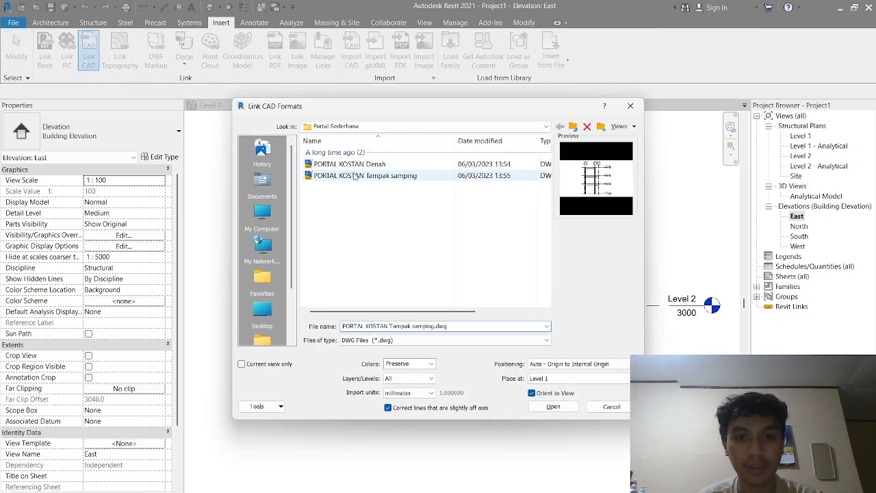
{"action": "left_click", "coordinate": [553, 407]}
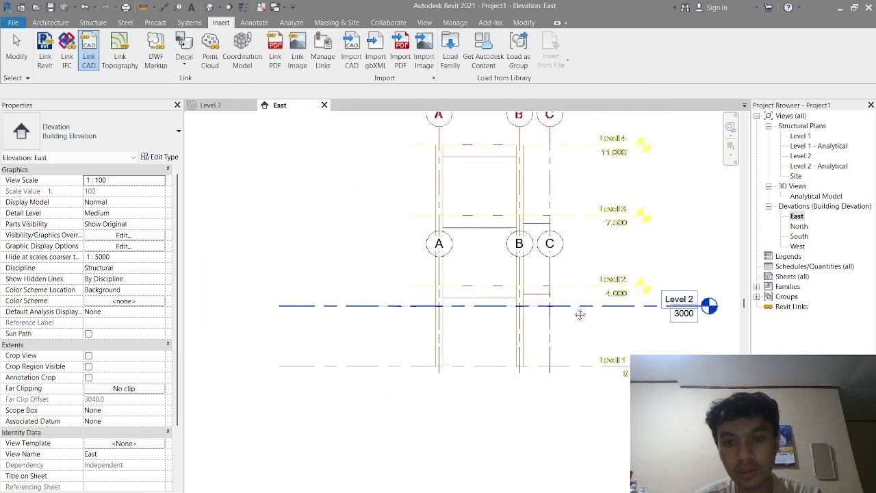
Examine how the linked side elevation lines up with grids A, B and C and with Levels 1 and 2
{"action": "scroll", "coordinate": [516, 299], "scroll_direction": "up", "scroll_amount": 1}
{"action": "middle_click_drag", "start_coordinate": [482, 336], "coordinate": [515, 353]}
{"action": "scroll", "coordinate": [533, 347], "scroll_direction": "up", "scroll_amount": 2}
{"action": "scroll", "coordinate": [519, 390], "scroll_direction": "up", "scroll_amount": 1}
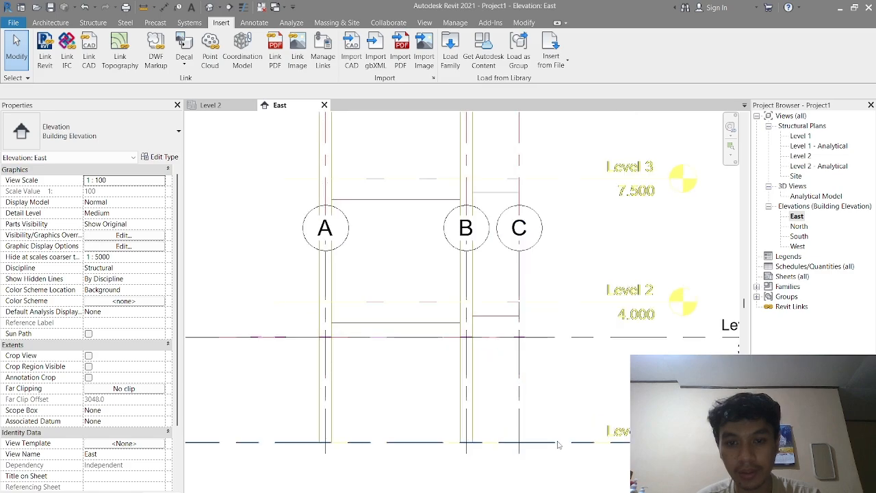
{"action": "scroll", "coordinate": [527, 436], "scroll_direction": "down", "scroll_amount": 2}
{"action": "scroll", "coordinate": [554, 393], "scroll_direction": "down", "scroll_amount": 1}
{"action": "middle_click_drag", "start_coordinate": [557, 391], "coordinate": [579, 371]}
{"action": "scroll", "coordinate": [579, 372], "scroll_direction": "down", "scroll_amount": 1}
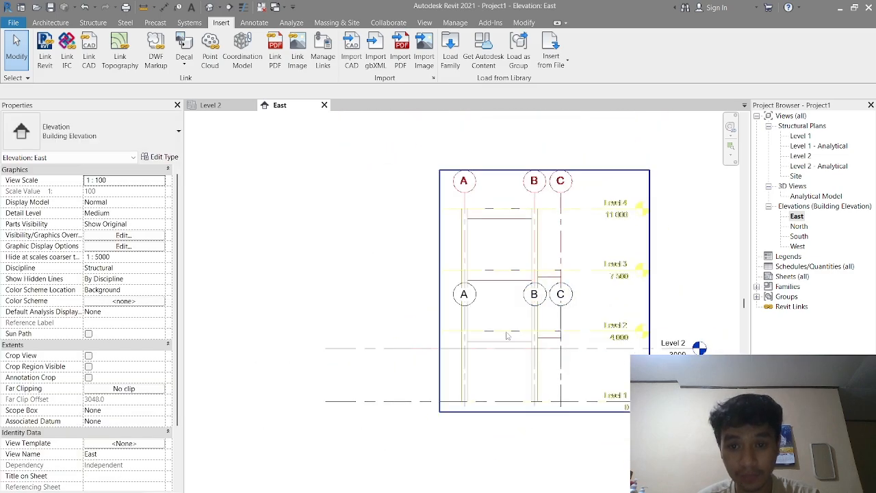
Try to shift grids A, B and C up towards the linked drawing's grid bubbles, and undo the shift
{"action": "left_click", "coordinate": [460, 294]}
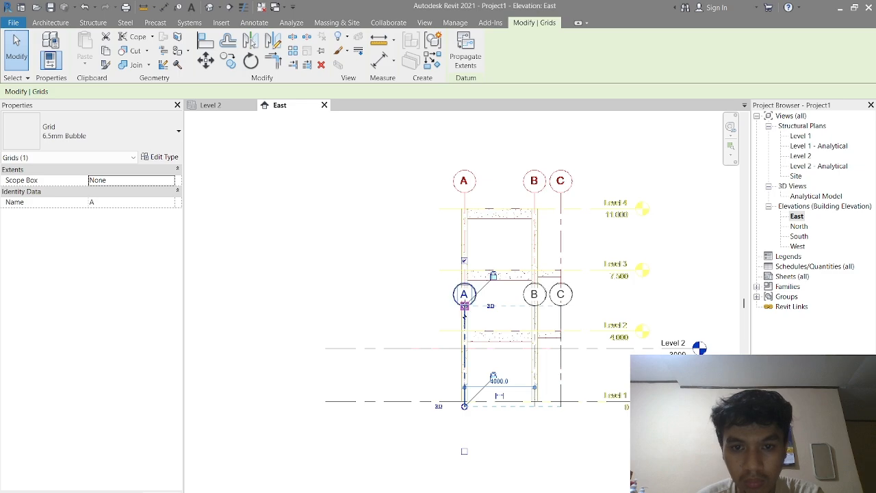
{"action": "key", "text": "Escape"}
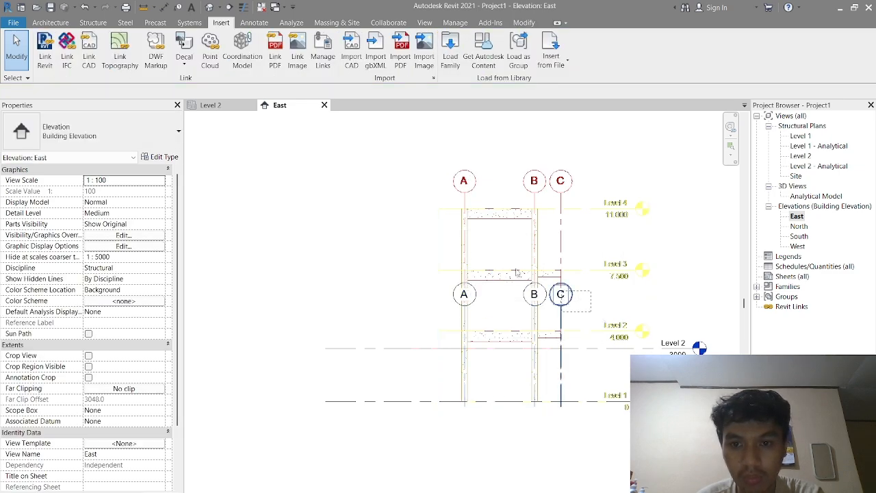
{"action": "left_click_drag", "start_coordinate": [517, 272], "coordinate": [609, 438]}
{"action": "left_click", "coordinate": [465, 295]}
{"action": "key", "text": "Escape"}
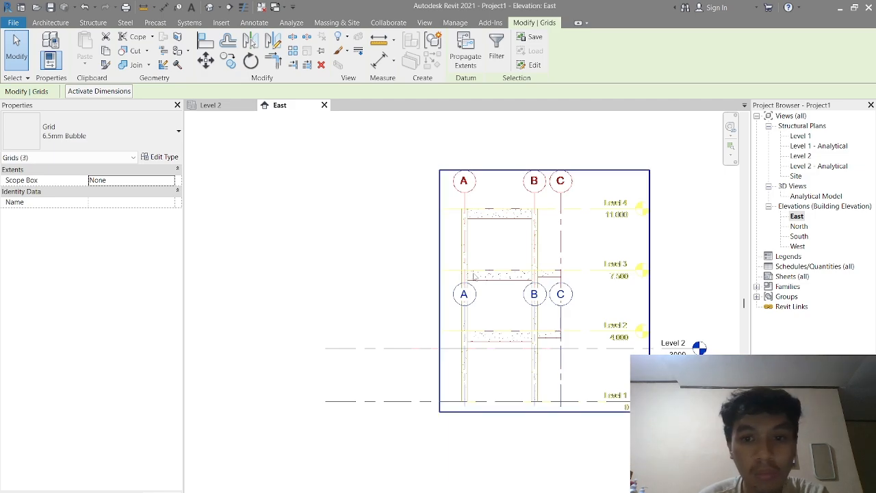
{"action": "left_click_drag", "start_coordinate": [464, 280], "coordinate": [470, 182]}
{"action": "key", "text": "Escape"}
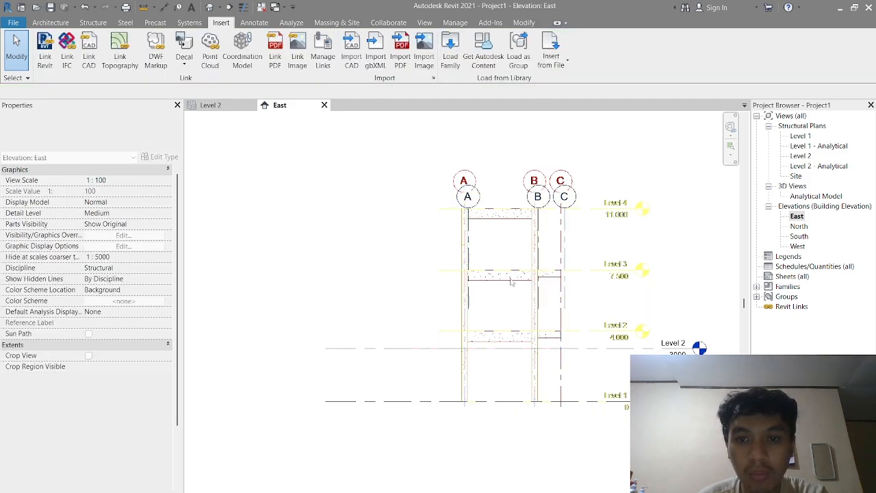
{"action": "key", "text": "ctrl+z"}
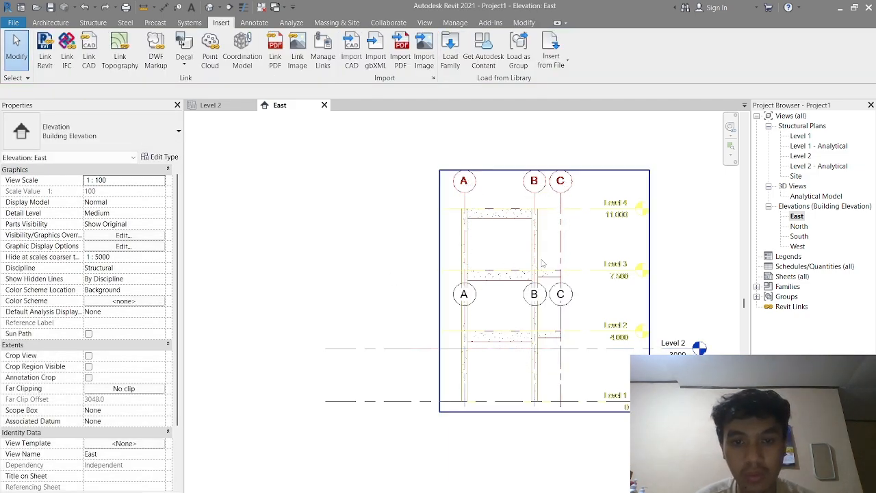
Draw two new levels above Level 2 at about 7700 and 11500, near the linked drawing's upper two levels
{"action": "left_click", "coordinate": [340, 348]}
{"action": "left_click", "coordinate": [296, 166]}
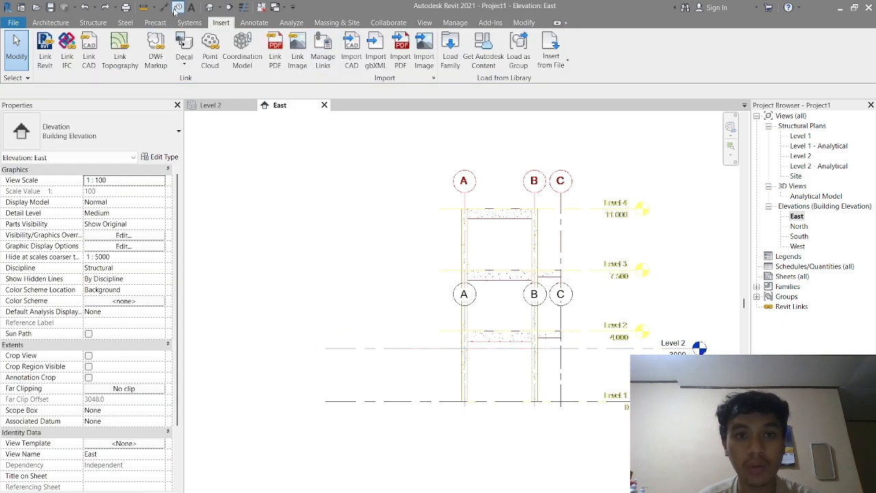
{"action": "left_click", "coordinate": [92, 23]}
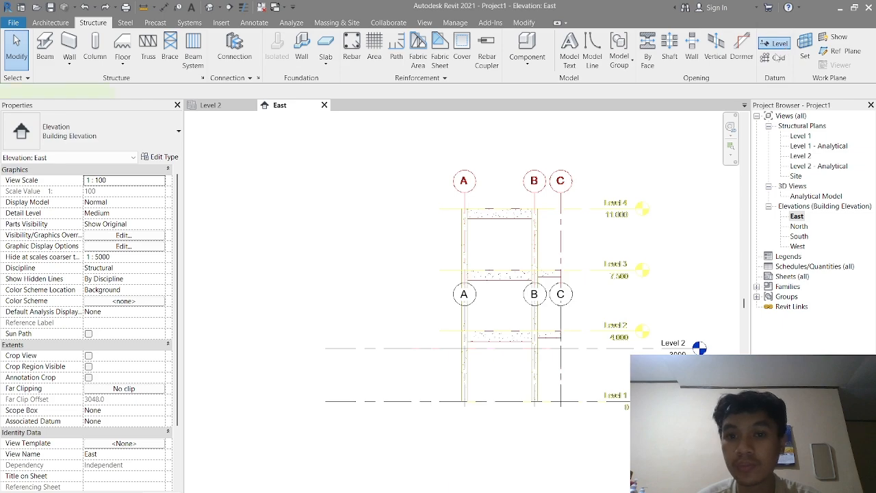
{"action": "left_click", "coordinate": [776, 43]}
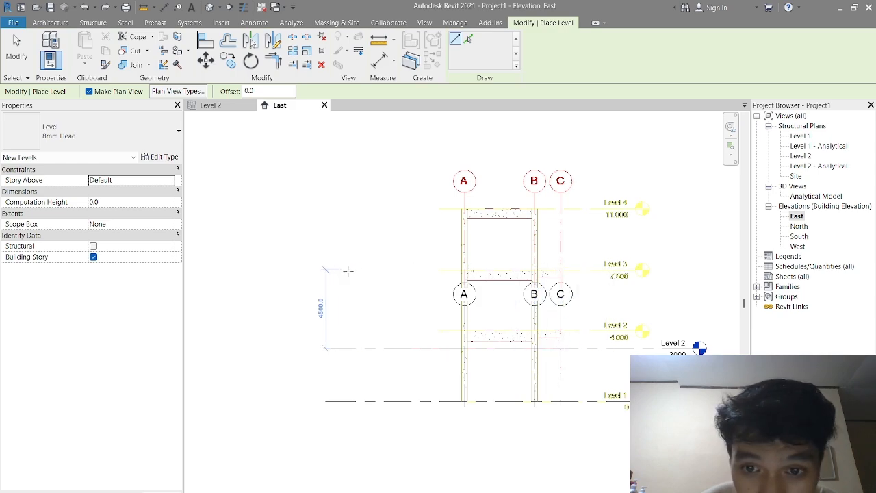
{"action": "left_click", "coordinate": [328, 266]}
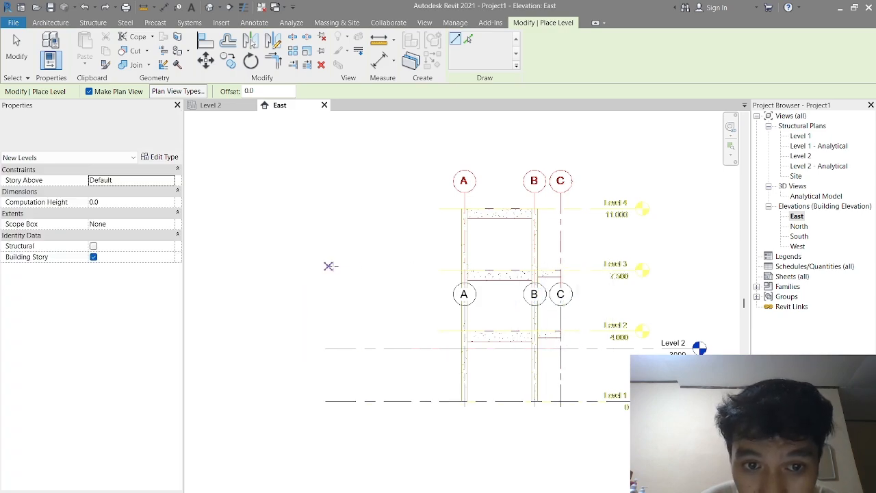
{"action": "left_click", "coordinate": [644, 266]}
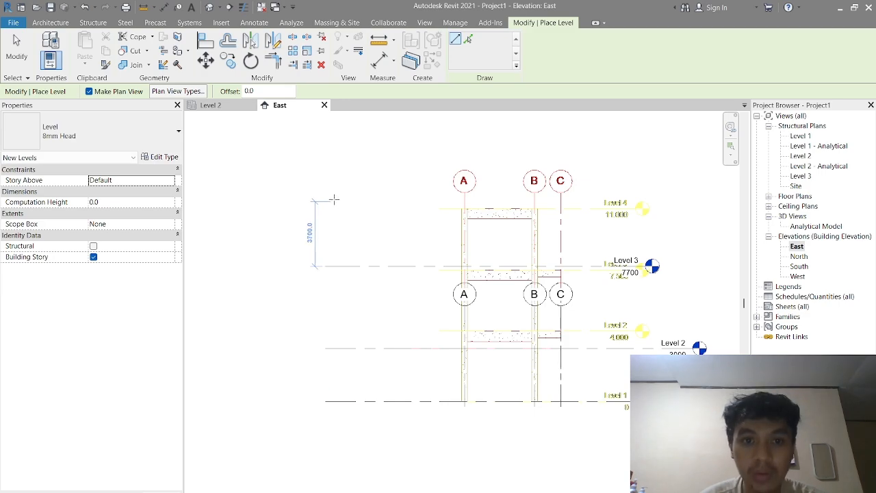
{"action": "left_click", "coordinate": [325, 200]}
{"action": "left_click", "coordinate": [639, 199]}
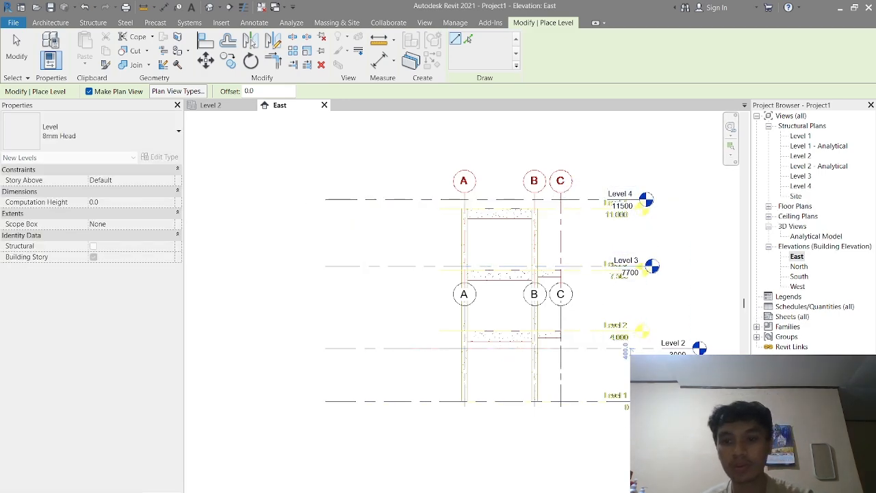
{"action": "key", "text": "Escape"}
{"action": "key", "text": "Escape"}
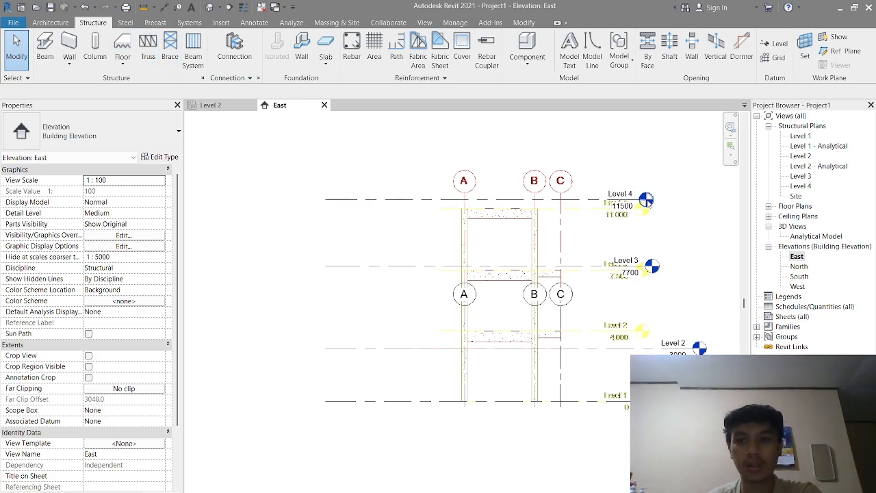
Align Level 2 with the linked drawing's Level 2 line at 4.000
{"action": "left_click_drag", "start_coordinate": [694, 242], "coordinate": [635, 171]}
{"action": "left_click", "coordinate": [677, 282]}
{"action": "left_click", "coordinate": [688, 347]}
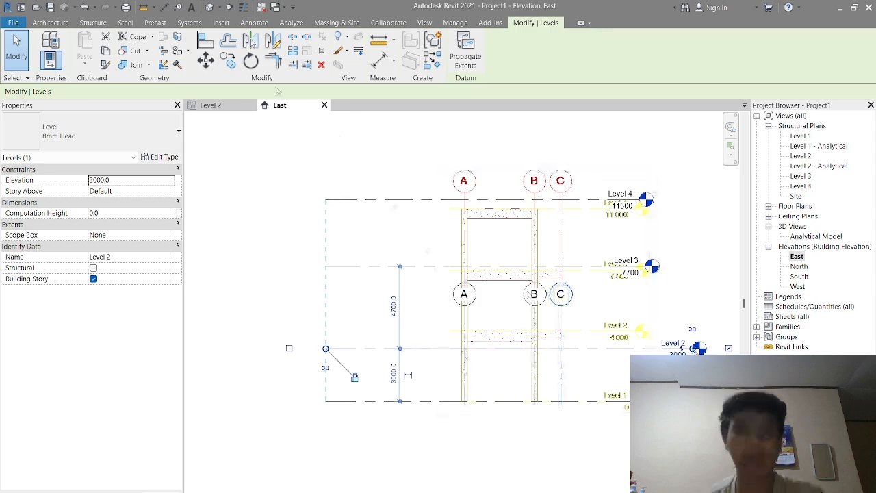
{"action": "left_click", "coordinate": [206, 41]}
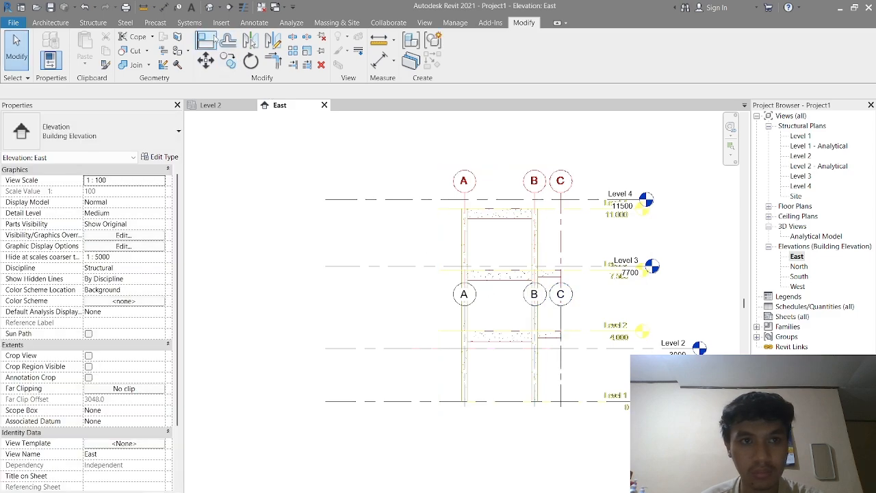
{"action": "right_click", "coordinate": [597, 330]}
{"action": "left_click", "coordinate": [594, 332]}
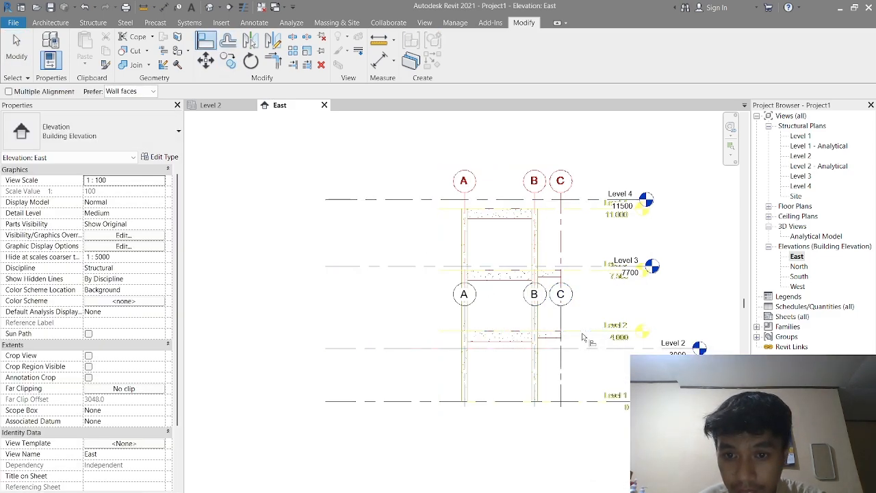
{"action": "left_click", "coordinate": [591, 348]}
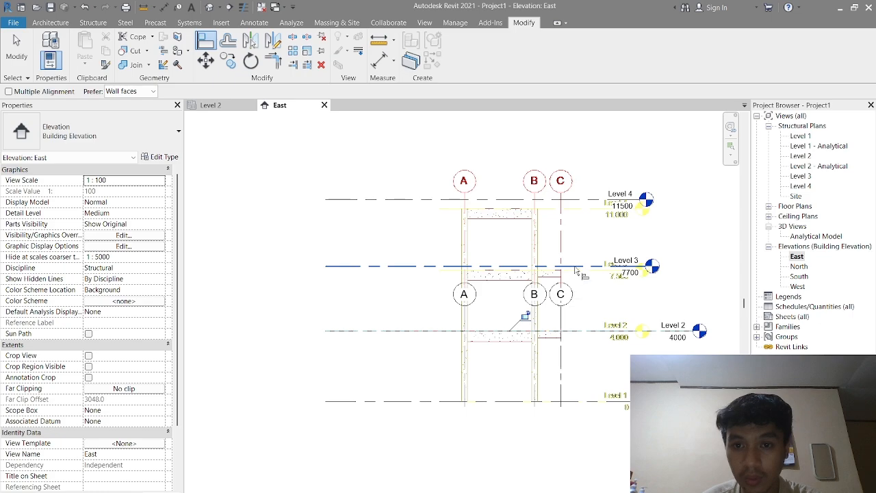
Align Level 3 and Level 4 with the linked drawing's level lines at 7.500 and 11.000
{"action": "scroll", "coordinate": [581, 273], "scroll_direction": "up", "scroll_amount": 2}
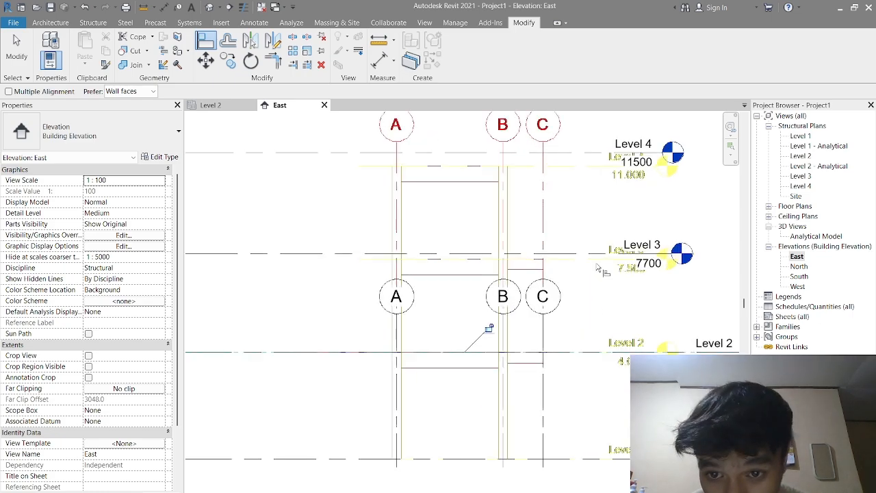
{"action": "left_click_drag", "start_coordinate": [572, 263], "coordinate": [572, 268]}
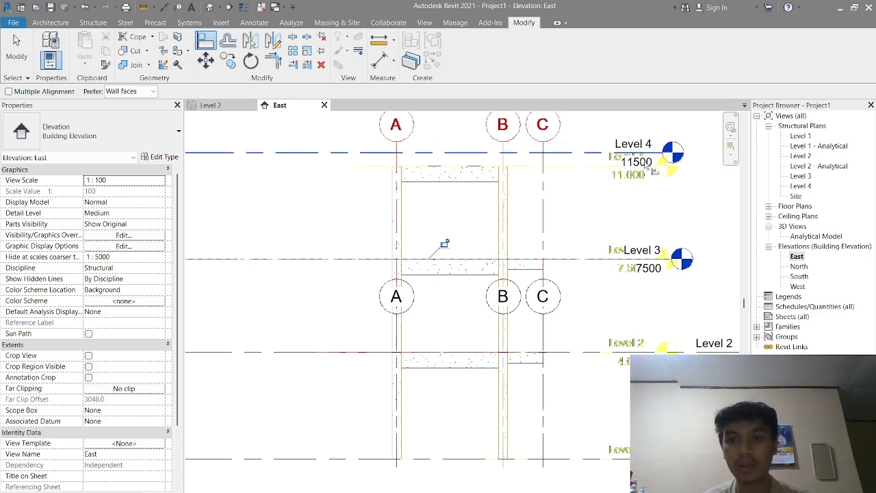
{"action": "left_click_drag", "start_coordinate": [646, 171], "coordinate": [587, 166]}
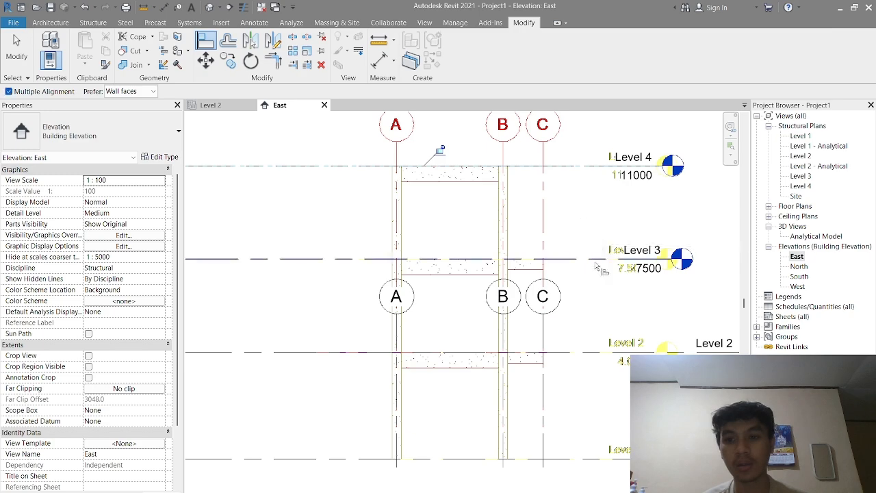
{"action": "scroll", "coordinate": [578, 263], "scroll_direction": "down", "scroll_amount": 3}
{"action": "key", "text": "Escape"}
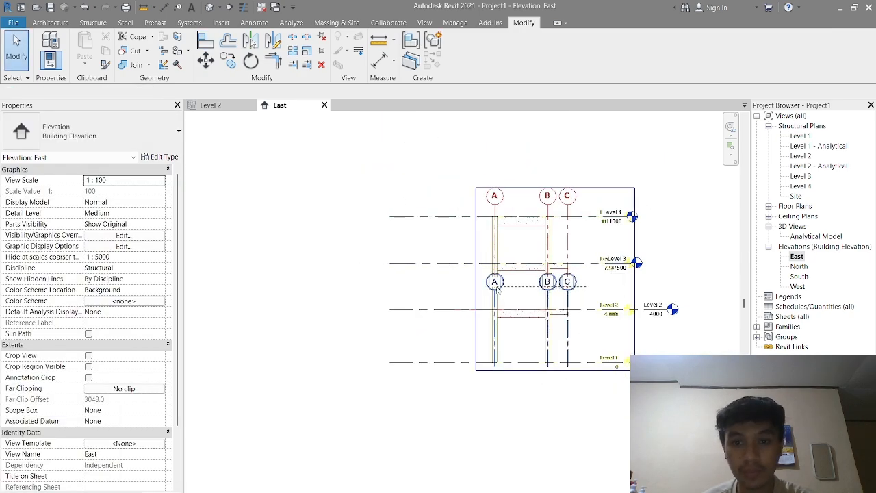
{"action": "left_click_drag", "start_coordinate": [497, 286], "coordinate": [495, 287]}
{"action": "key", "text": "Escape"}
{"action": "left_click", "coordinate": [483, 264]}
{"action": "key", "text": "Escape"}
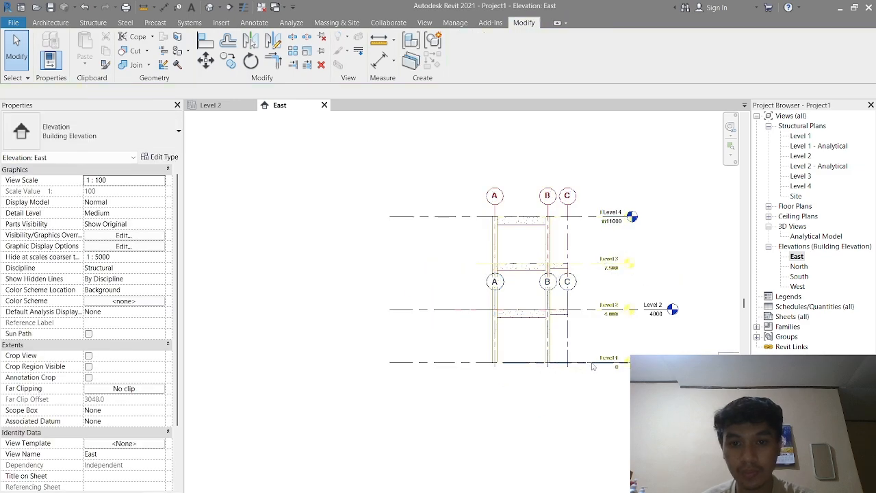
{"action": "key", "text": "ctrl+z"}
Move grids A, B and C straight up 6000 mm onto the linked drawing's grid bubbles with constrained movement
{"action": "left_click_drag", "start_coordinate": [527, 296], "coordinate": [581, 384]}
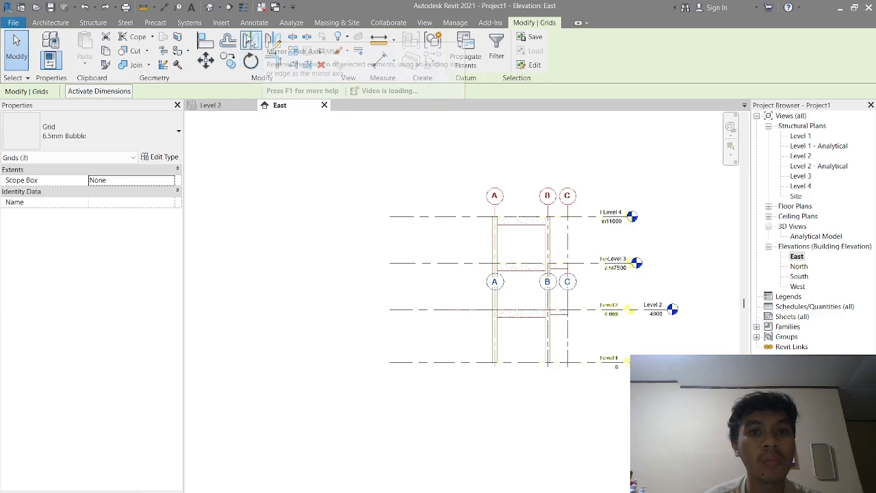
{"action": "left_click", "coordinate": [205, 59]}
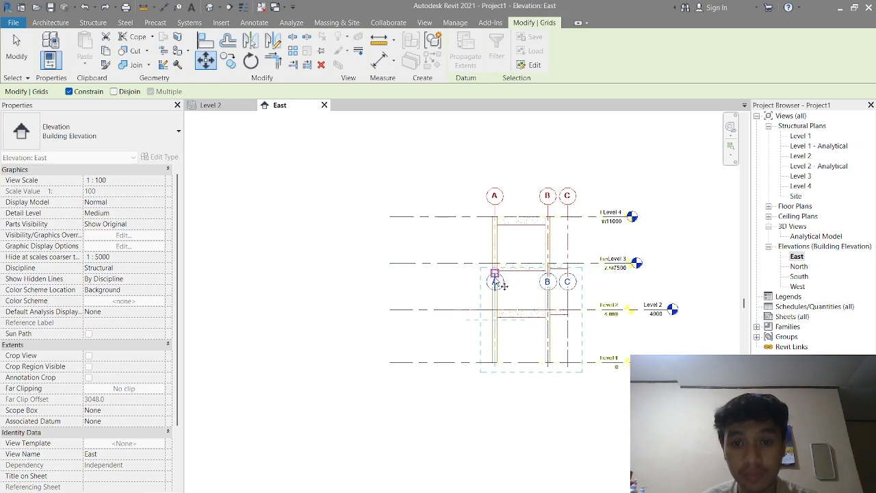
{"action": "left_click", "coordinate": [497, 278]}
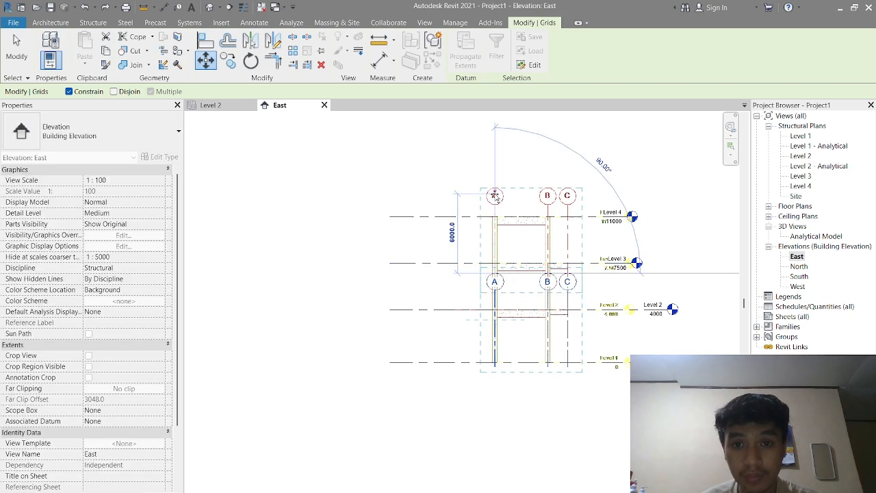
{"action": "left_click", "coordinate": [495, 190]}
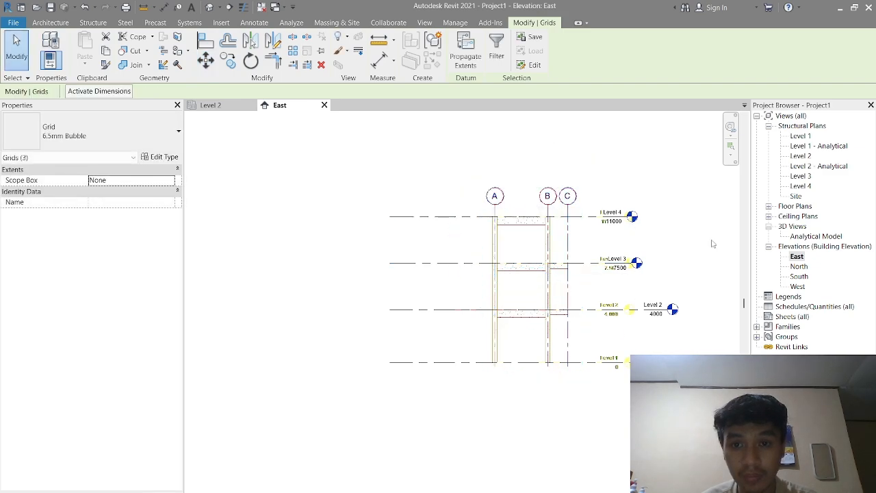
{"action": "scroll", "coordinate": [545, 207], "scroll_direction": "up", "scroll_amount": 2}
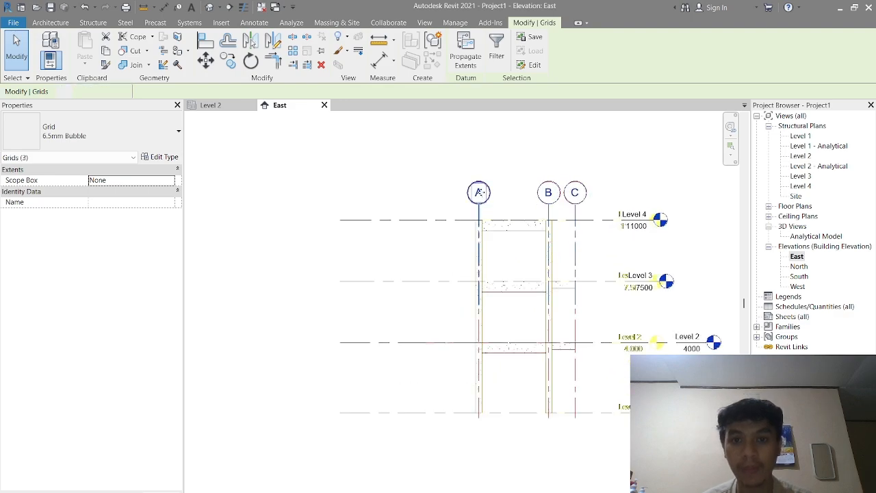
{"action": "left_click", "coordinate": [481, 195]}
{"action": "left_click", "coordinate": [480, 143]}
{"action": "scroll", "coordinate": [619, 230], "scroll_direction": "down", "scroll_amount": 1}
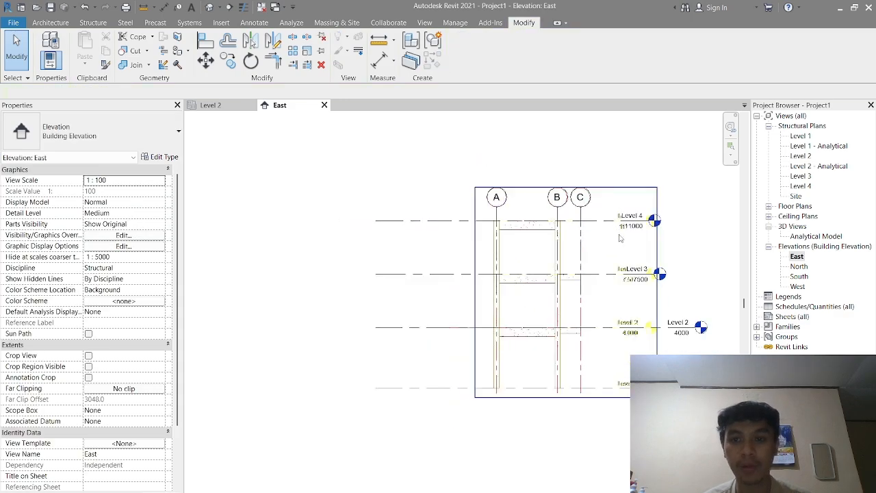
Try to move Level 3 and Level 4 together with constrained movement, using a base point beyond the Level 3 head
{"action": "scroll", "coordinate": [624, 240], "scroll_direction": "up", "scroll_amount": 1}
{"action": "scroll", "coordinate": [676, 296], "scroll_direction": "down", "scroll_amount": 1}
{"action": "scroll", "coordinate": [692, 335], "scroll_direction": "up", "scroll_amount": 1}
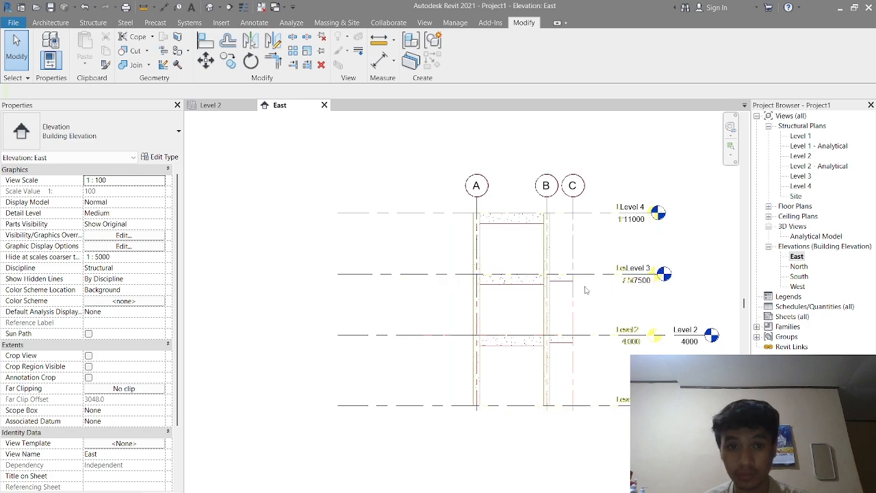
{"action": "left_click_drag", "start_coordinate": [676, 300], "coordinate": [660, 214]}
{"action": "left_click", "coordinate": [675, 287]}
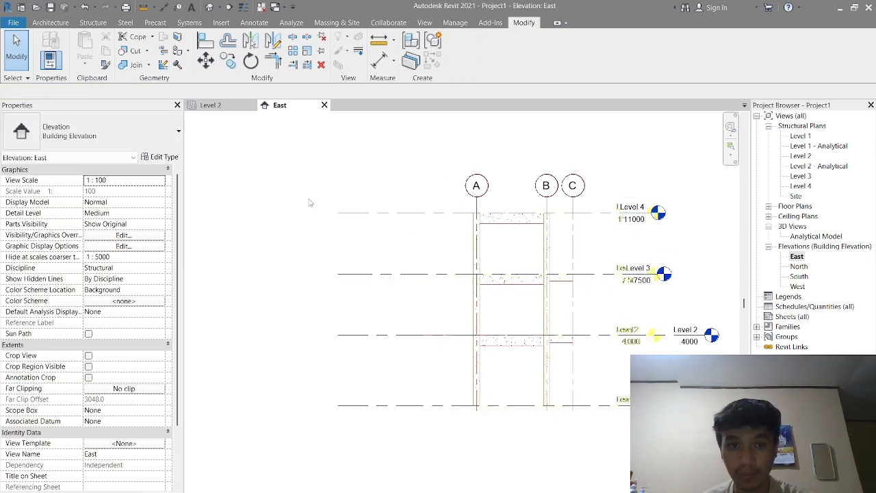
{"action": "left_click_drag", "start_coordinate": [309, 199], "coordinate": [745, 320]}
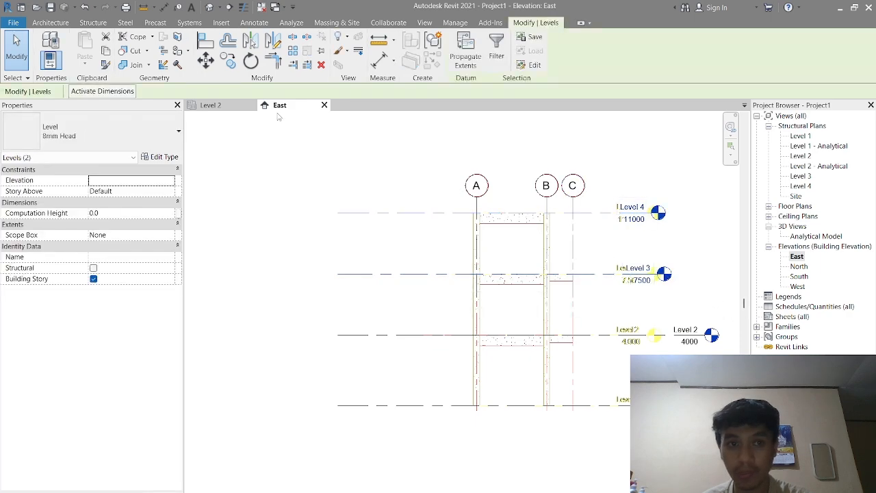
{"action": "left_click", "coordinate": [214, 60]}
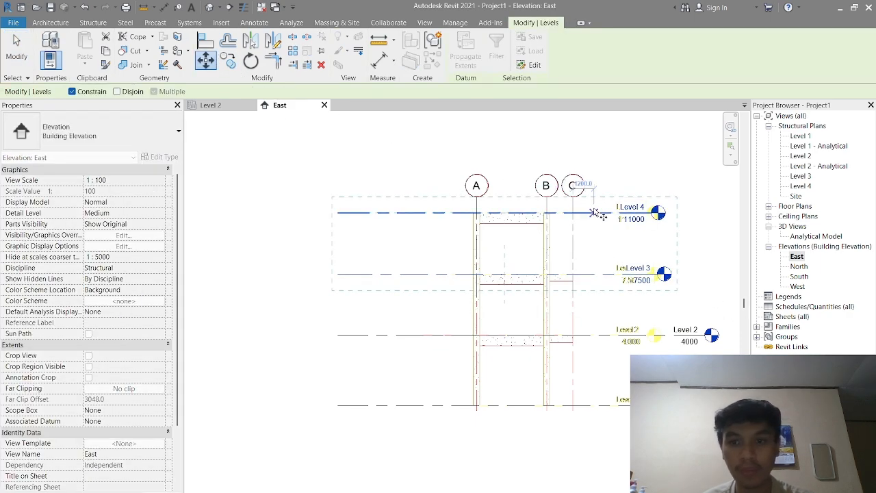
{"action": "middle_click_drag", "start_coordinate": [662, 254], "coordinate": [512, 263]}
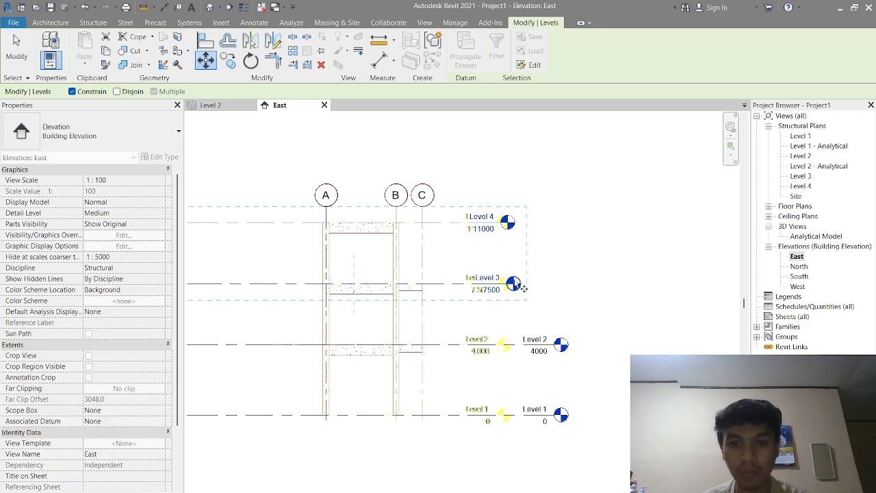
{"action": "left_click", "coordinate": [562, 284]}
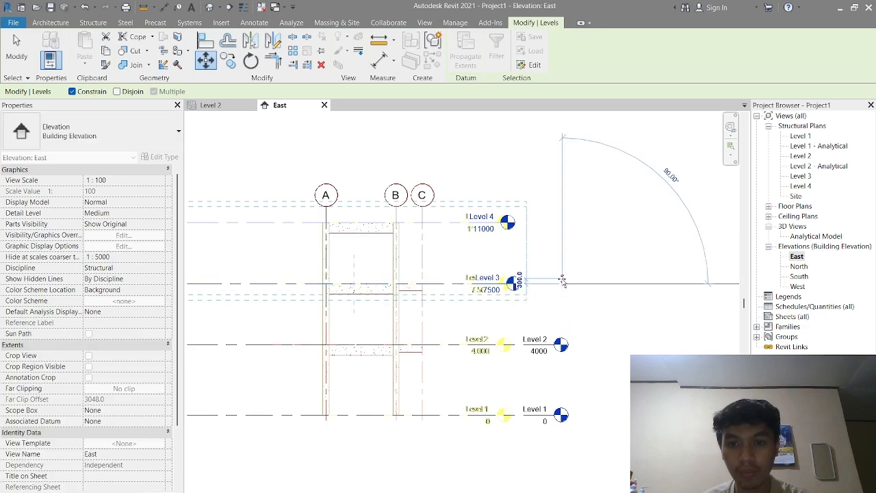
{"action": "left_click", "coordinate": [720, 304]}
Switch to the Level 2 structural plan, start placing a vertical structural column and list the available column types
{"action": "key", "text": "ctrl+Tab"}
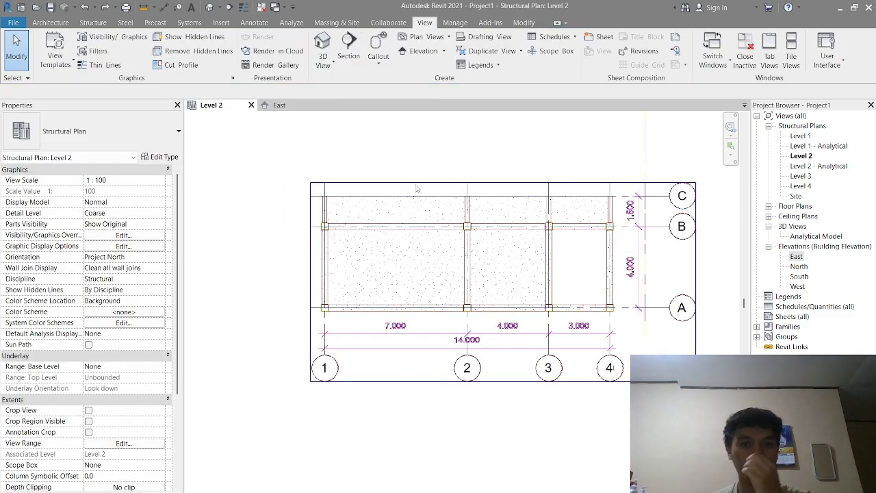
{"action": "scroll", "coordinate": [489, 299], "scroll_direction": "up", "scroll_amount": 1}
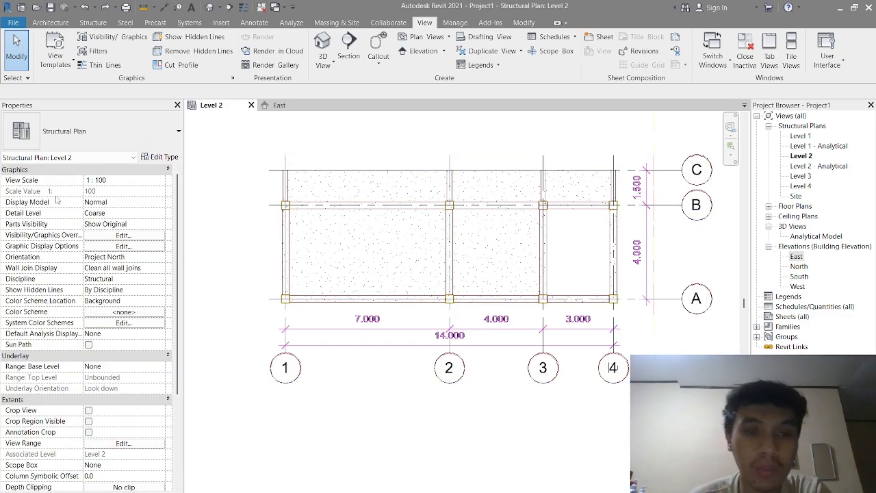
{"action": "left_click", "coordinate": [93, 23]}
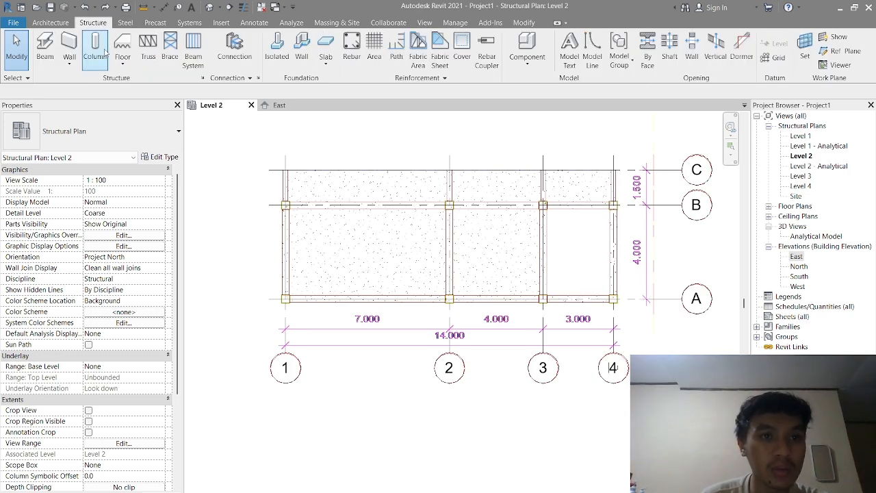
{"action": "left_click", "coordinate": [93, 49]}
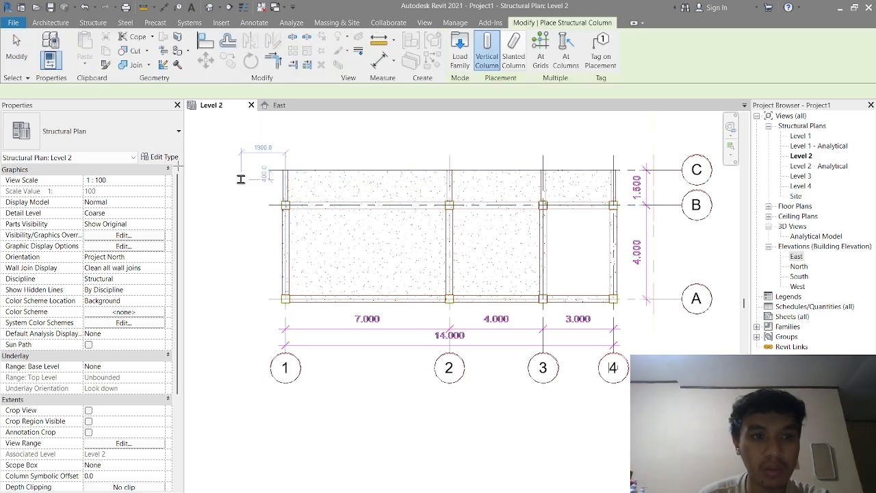
{"action": "key", "text": "Escape"}
{"action": "key", "text": "Escape"}
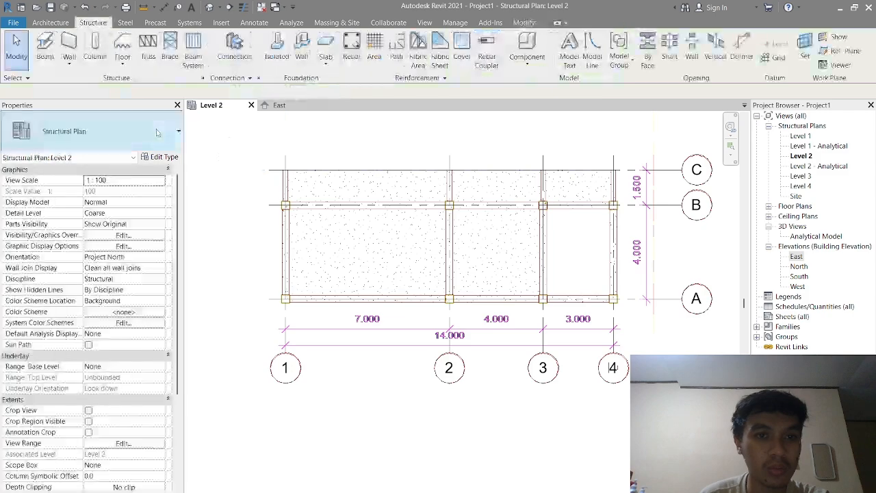
{"action": "left_click", "coordinate": [88, 59]}
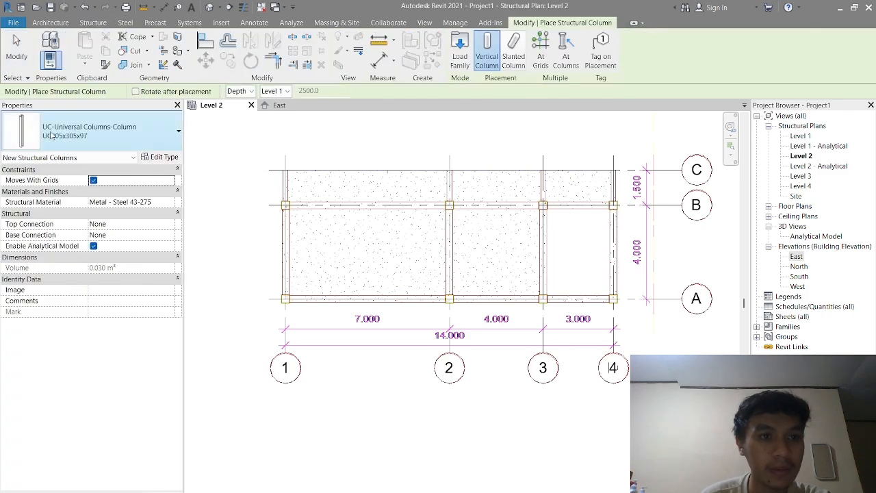
{"action": "left_click", "coordinate": [21, 130]}
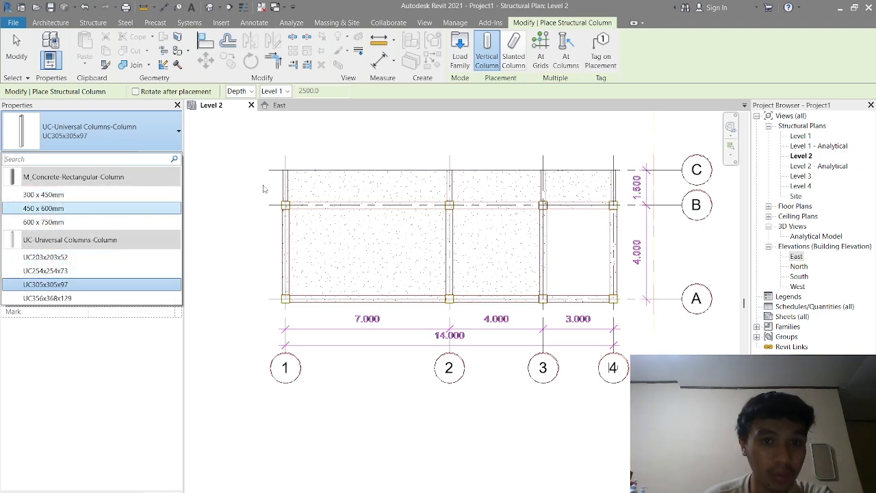
Look through the English-Imperial family library, including its Columns folder, for a suitable concrete column family to load
{"action": "left_click", "coordinate": [459, 45]}
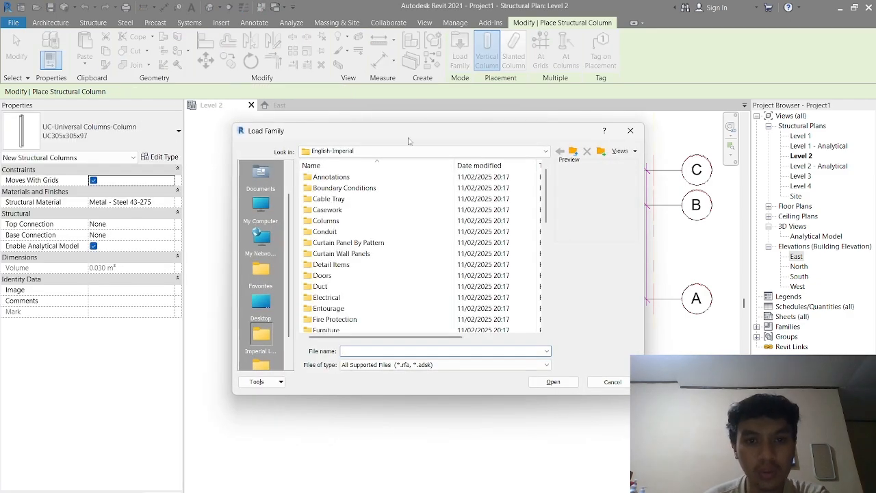
{"action": "scroll", "coordinate": [358, 274], "scroll_direction": "down", "scroll_amount": 8}
{"action": "scroll", "coordinate": [356, 275], "scroll_direction": "up", "scroll_amount": 5}
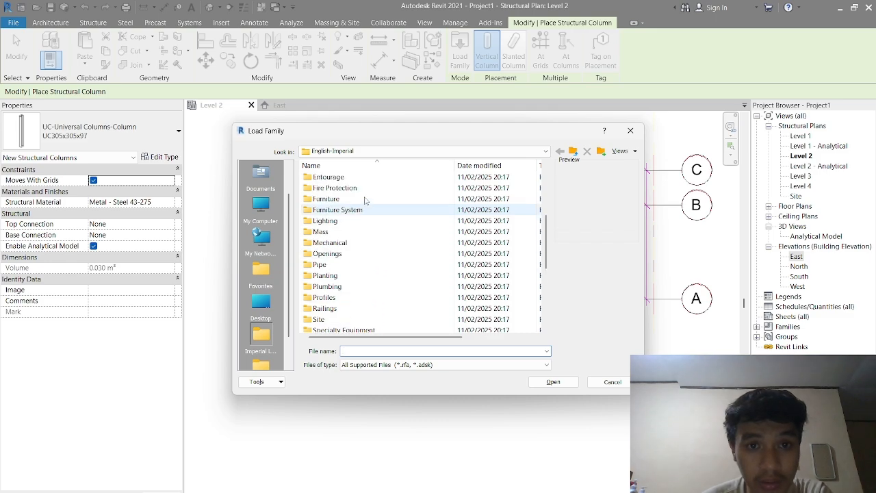
{"action": "left_click", "coordinate": [342, 151]}
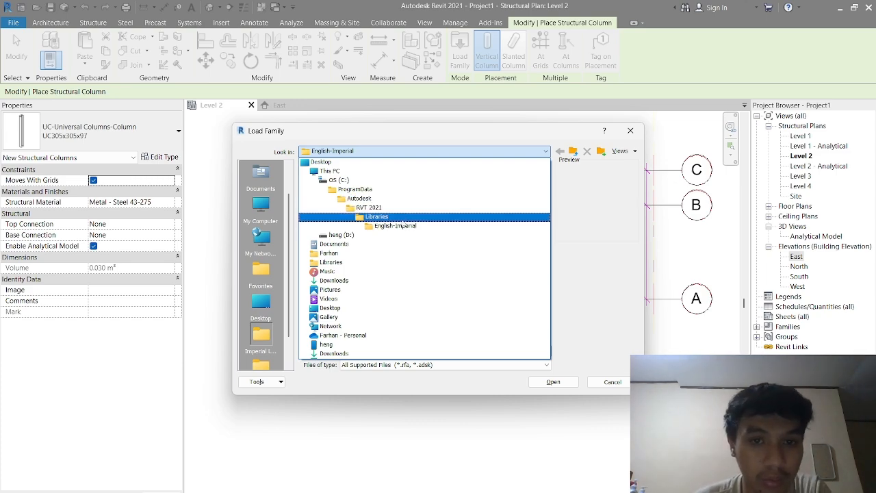
{"action": "left_click", "coordinate": [544, 149]}
{"action": "scroll", "coordinate": [368, 299], "scroll_direction": "down", "scroll_amount": 5}
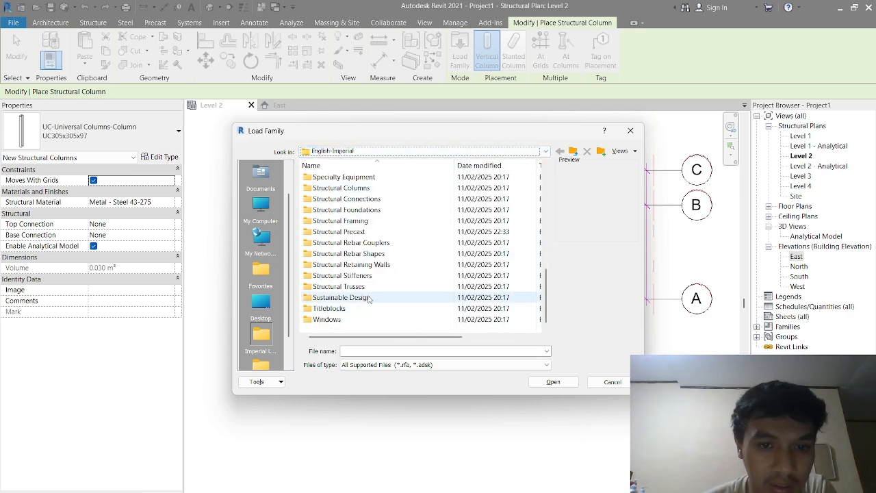
{"action": "scroll", "coordinate": [369, 295], "scroll_direction": "up", "scroll_amount": 4}
{"action": "scroll", "coordinate": [369, 291], "scroll_direction": "up", "scroll_amount": 5}
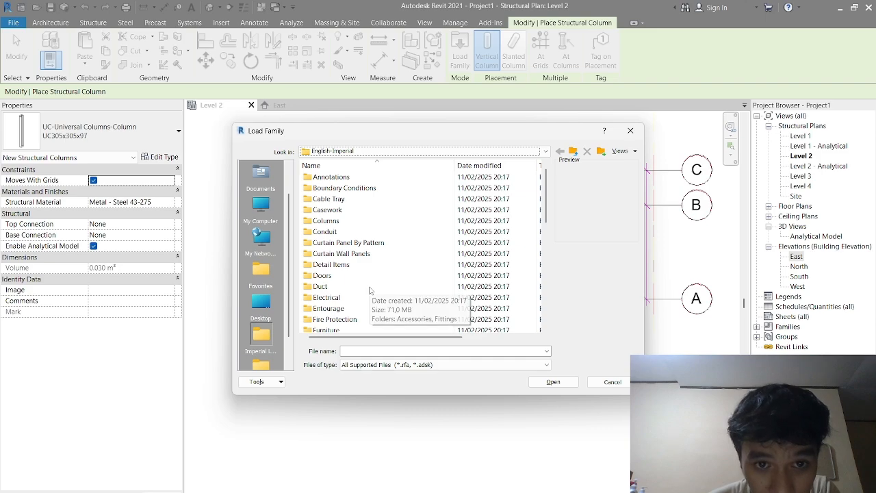
{"action": "double_click", "coordinate": [325, 220]}
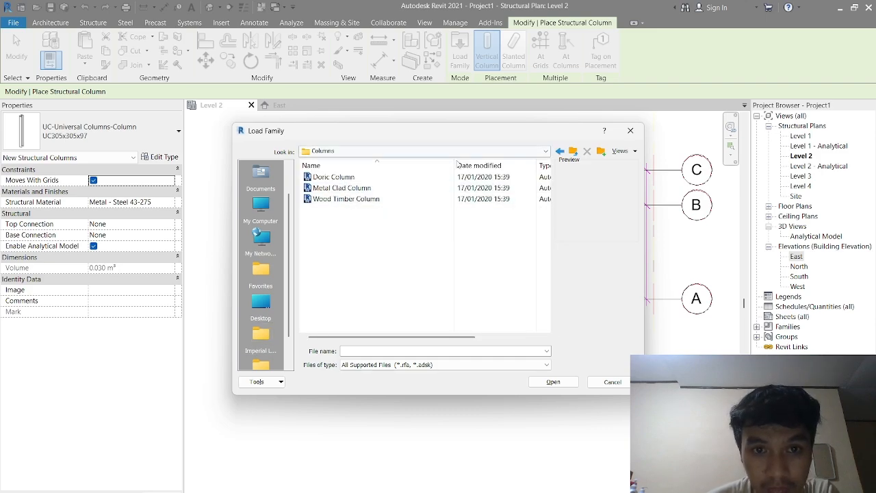
{"action": "left_click", "coordinate": [573, 151]}
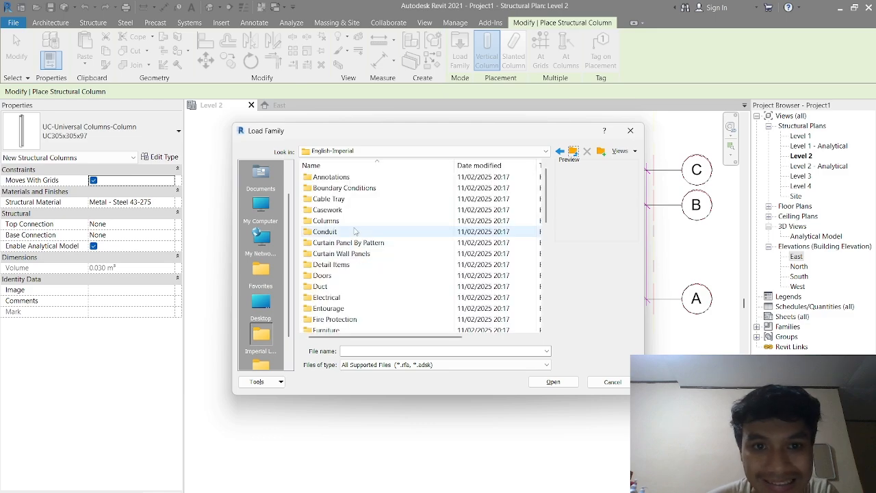
Load the Concrete-Square-Column family from the library's Structural Columns > Concrete folder
{"action": "scroll", "coordinate": [366, 237], "scroll_direction": "down", "scroll_amount": 3}
{"action": "scroll", "coordinate": [356, 212], "scroll_direction": "down", "scroll_amount": 2}
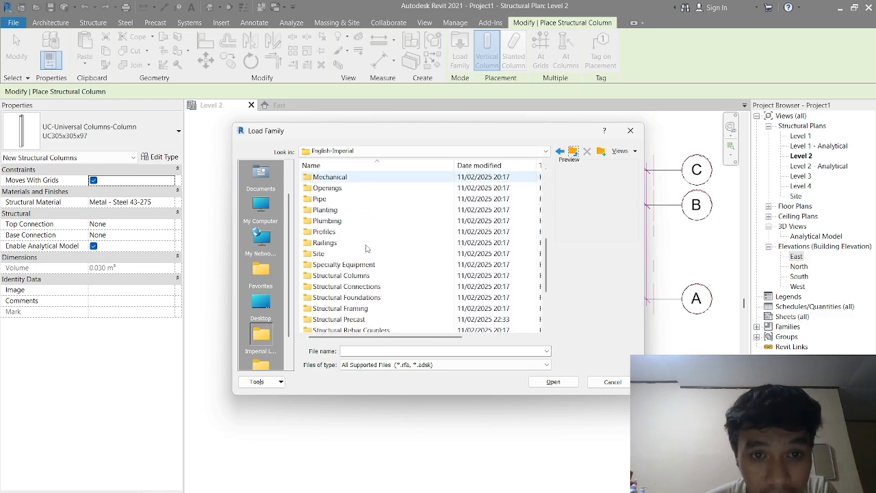
{"action": "scroll", "coordinate": [363, 209], "scroll_direction": "down", "scroll_amount": 2}
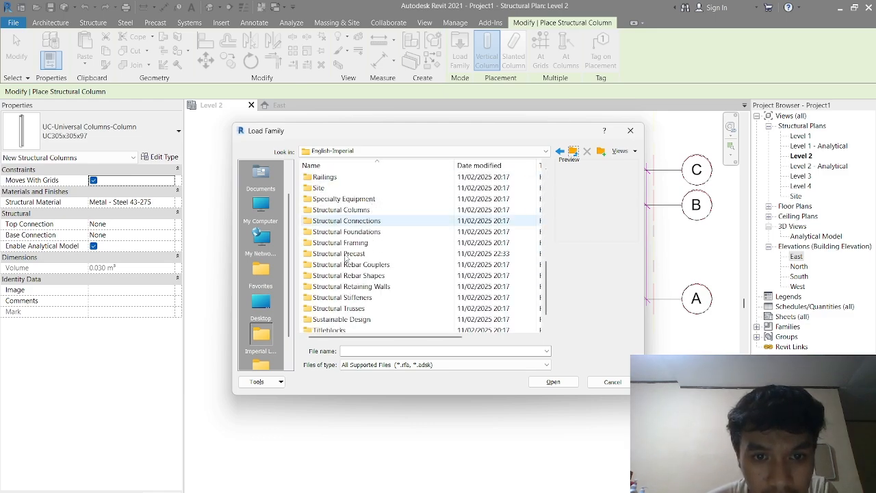
{"action": "double_click", "coordinate": [366, 208]}
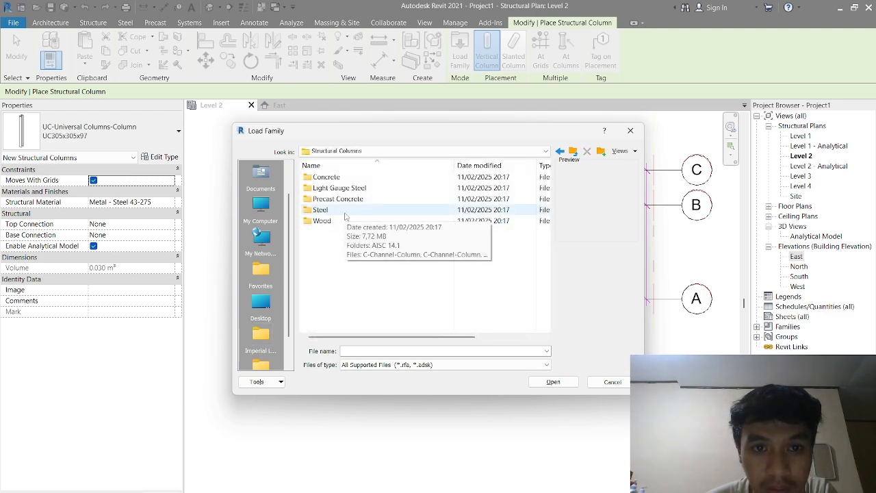
{"action": "double_click", "coordinate": [327, 177]}
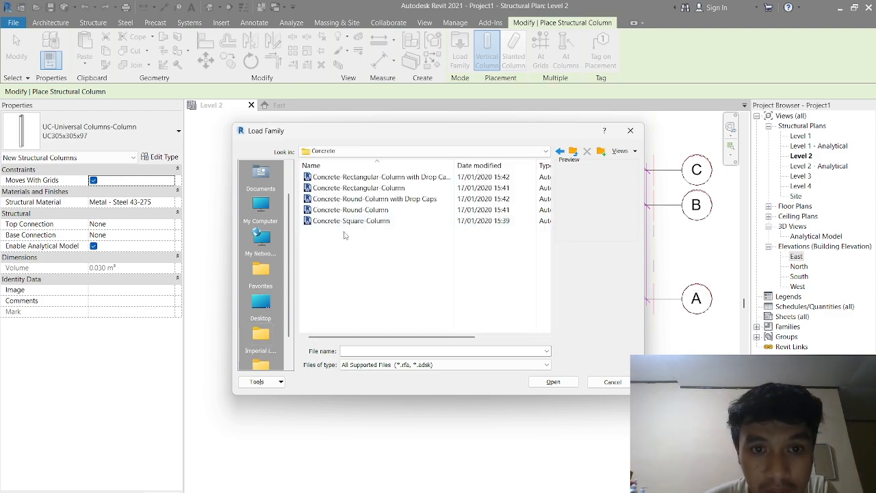
{"action": "left_click", "coordinate": [392, 221]}
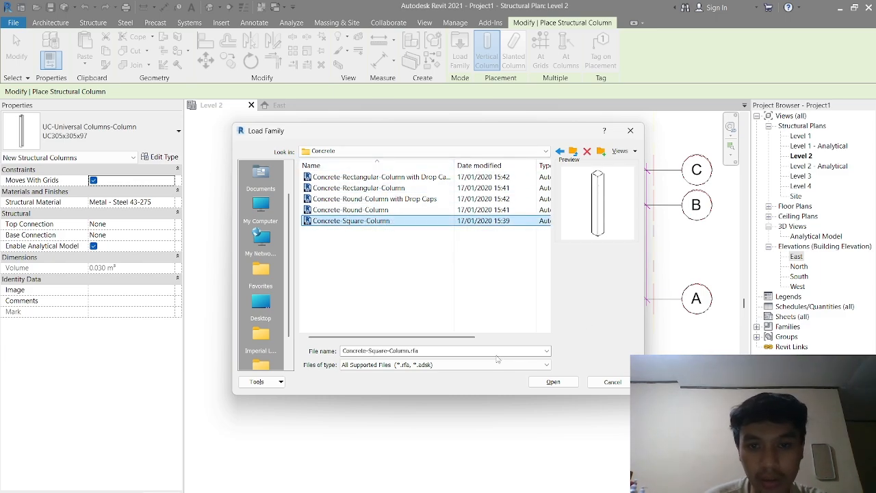
{"action": "left_click", "coordinate": [552, 382]}
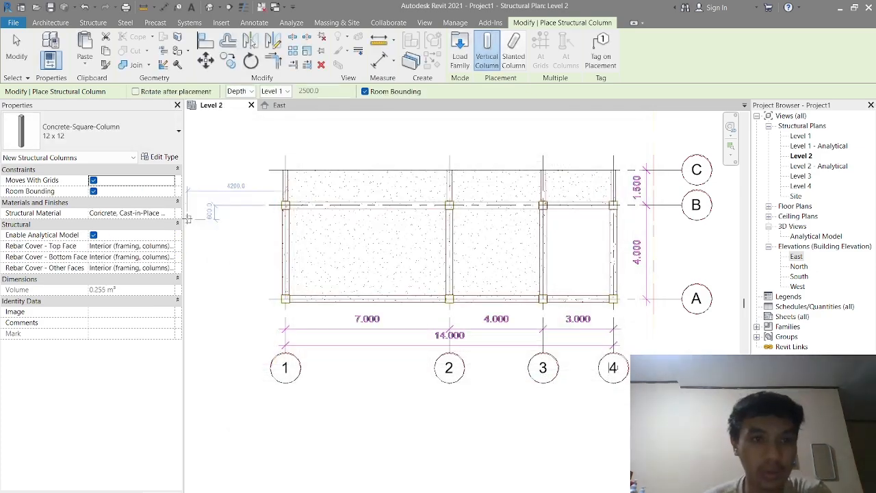
Choose the 30 x 30 type of Concrete-Square-Column for placement and check its type properties without editing them
{"action": "left_click", "coordinate": [109, 132]}
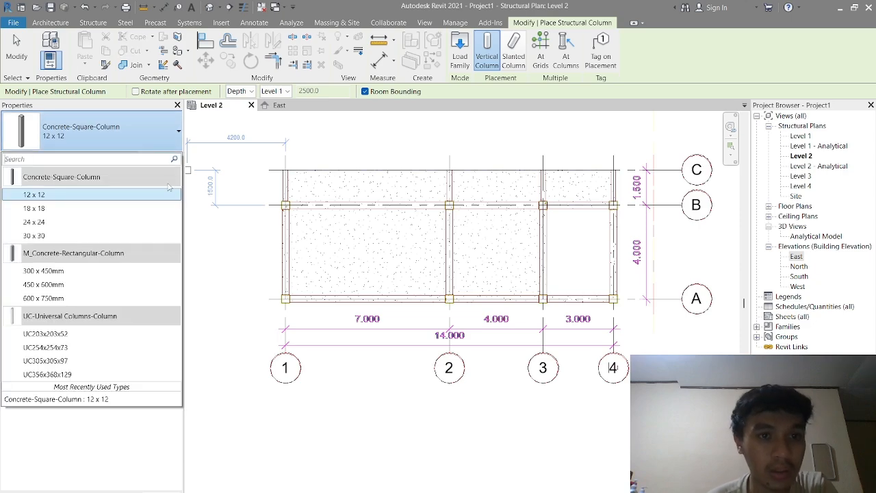
{"action": "left_click", "coordinate": [79, 237]}
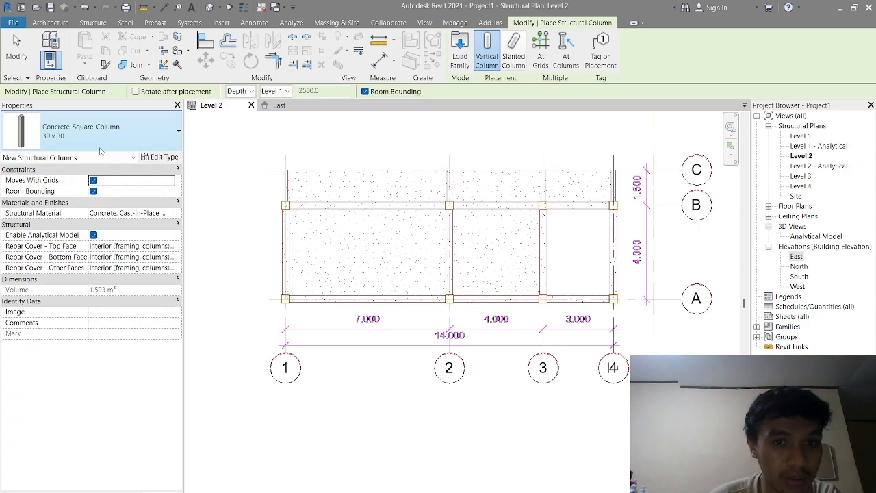
{"action": "left_click", "coordinate": [102, 144]}
{"action": "left_click", "coordinate": [133, 139]}
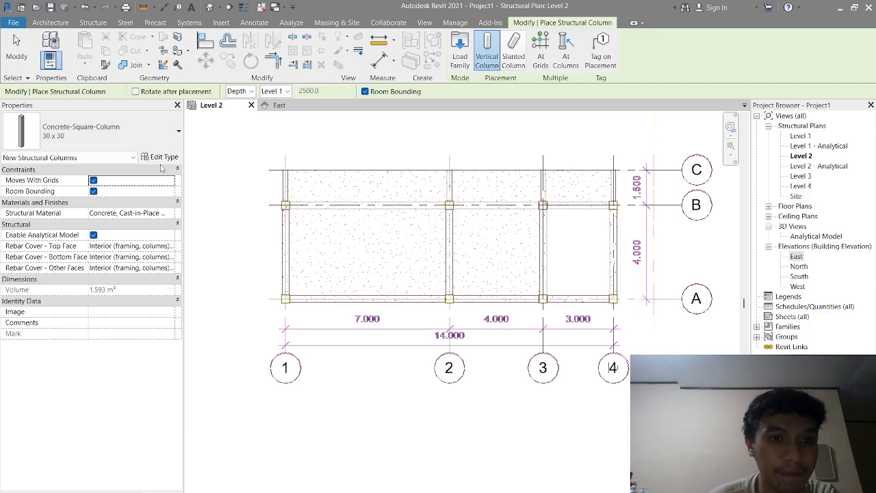
{"action": "left_click", "coordinate": [160, 157]}
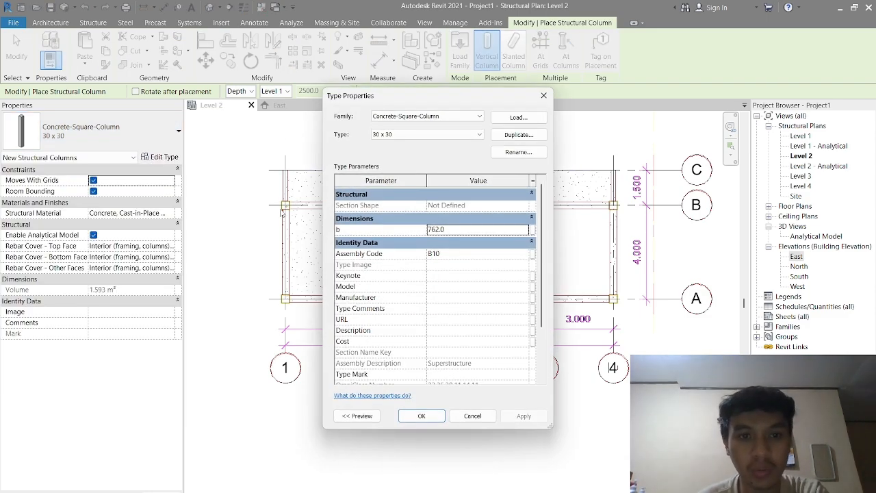
{"action": "left_click", "coordinate": [543, 95]}
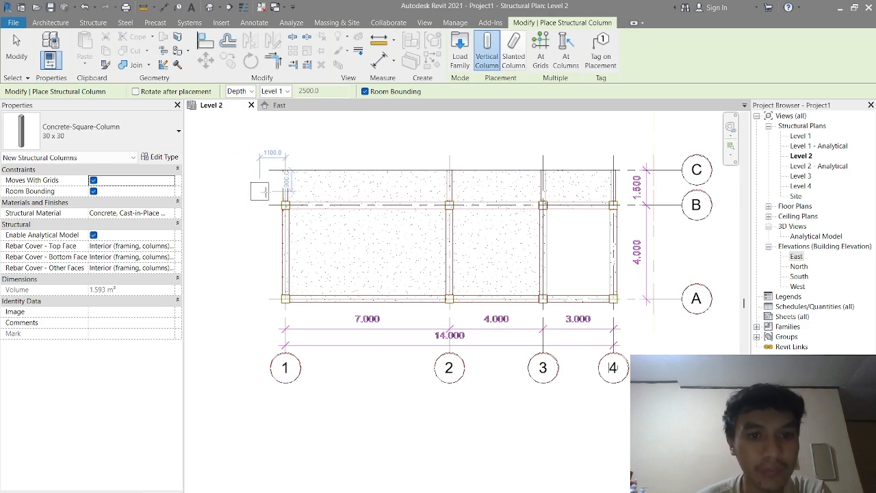
Try to place a 30 x 30 concrete square column at the intersection of grids 1 and B
{"action": "scroll", "coordinate": [285, 206], "scroll_direction": "up", "scroll_amount": 5}
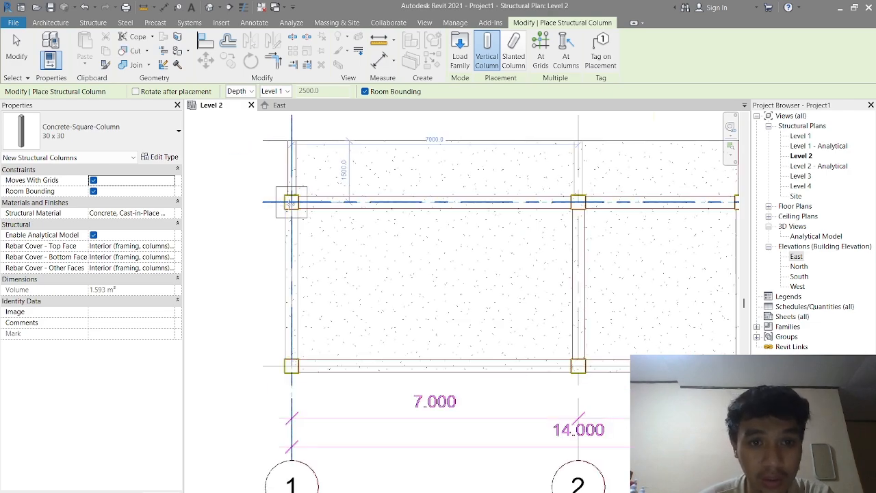
{"action": "scroll", "coordinate": [290, 202], "scroll_direction": "up", "scroll_amount": 2}
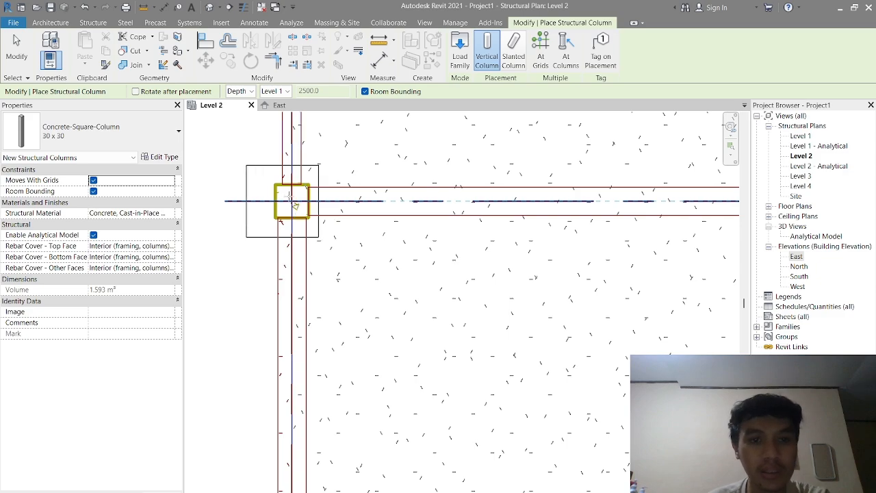
{"action": "left_click", "coordinate": [295, 203]}
{"action": "key", "text": "Escape"}
{"action": "key", "text": "Escape"}
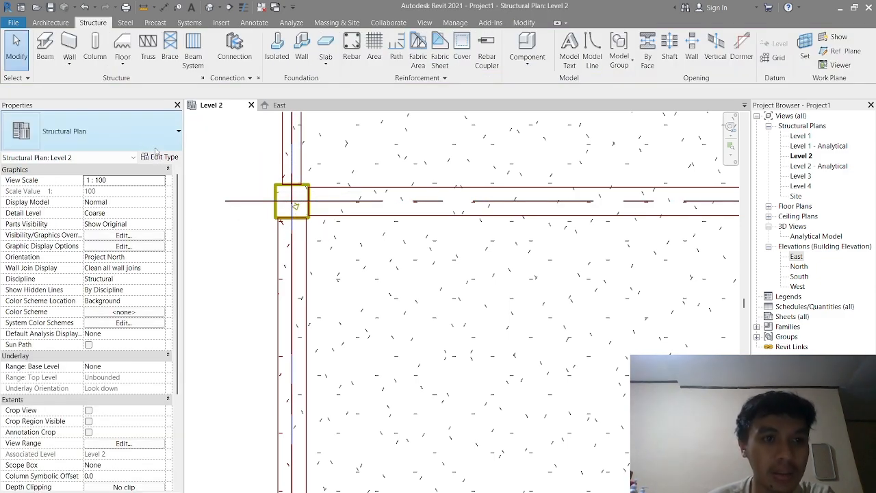
Duplicate the 30 x 30 Concrete-Square-Column type as 400 and set its dimension b to 400
{"action": "key", "text": "c"}
{"action": "key", "text": "l"}
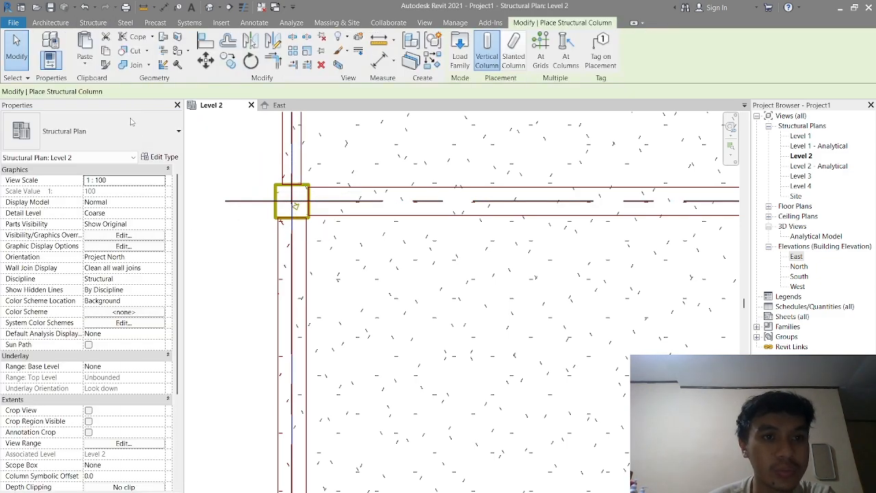
{"action": "left_click", "coordinate": [155, 136]}
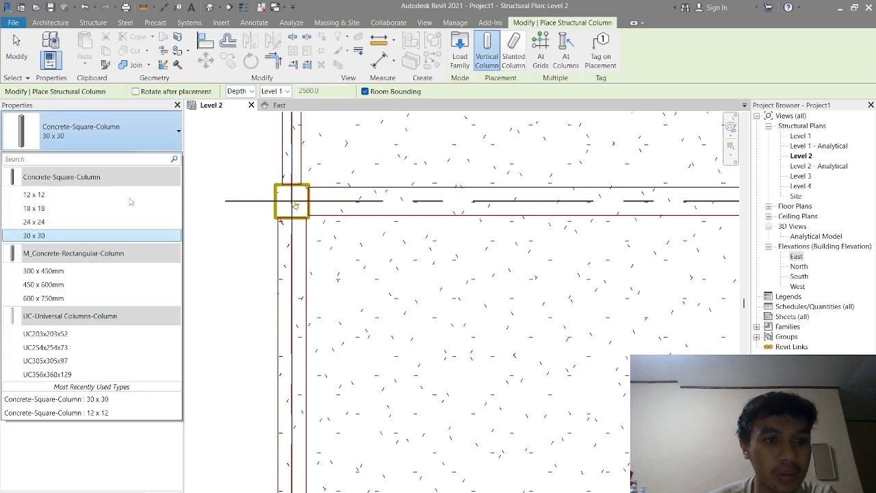
{"action": "left_click", "coordinate": [159, 134]}
{"action": "left_click", "coordinate": [166, 160]}
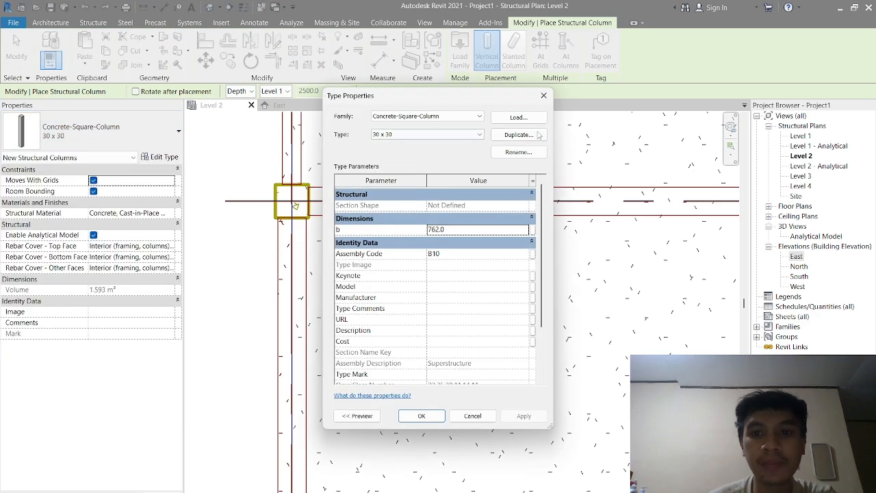
{"action": "left_click", "coordinate": [527, 137]}
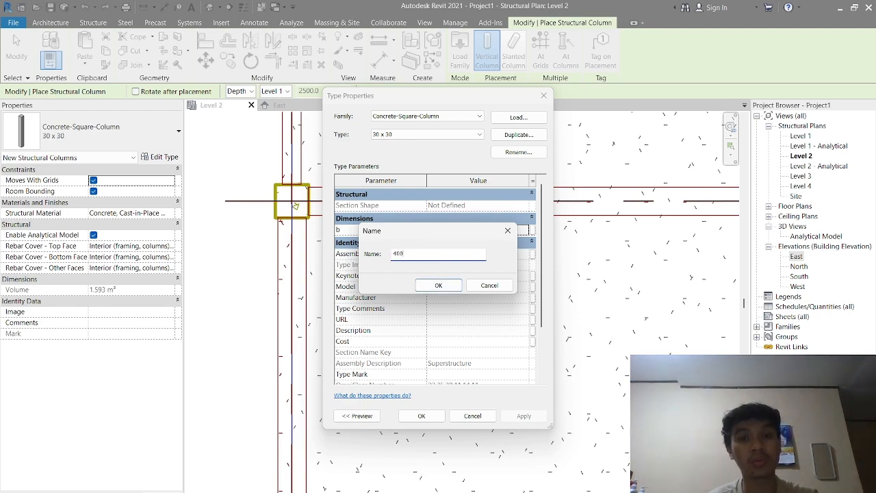
{"action": "left_click", "coordinate": [441, 286]}
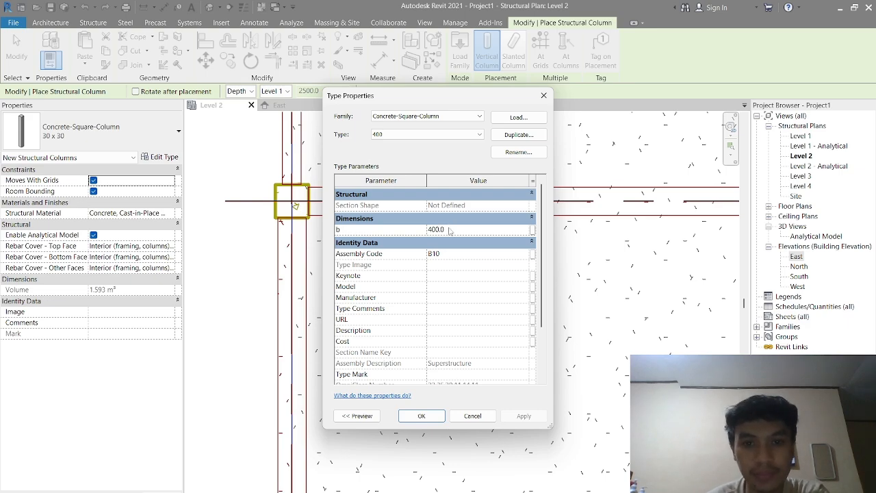
{"action": "left_click", "coordinate": [421, 416]}
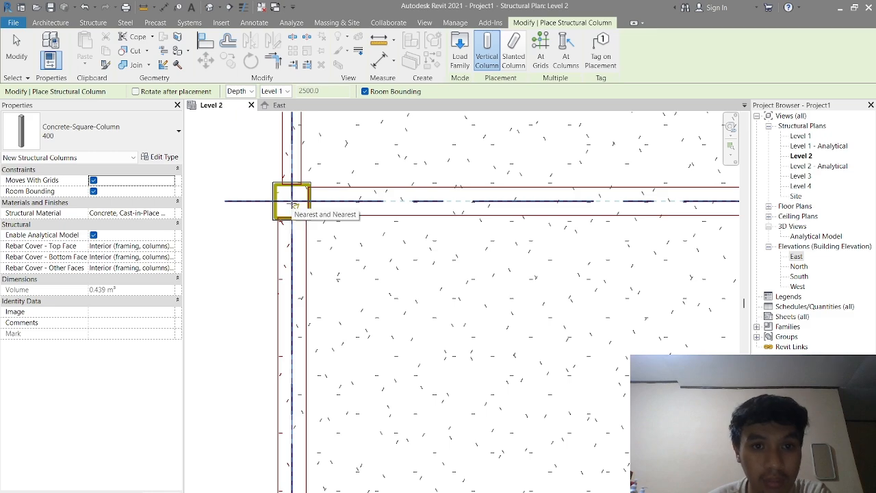
Place 400 concrete square columns at the intersections of grid 1 with grids B and A
{"action": "scroll", "coordinate": [295, 204], "scroll_direction": "down", "scroll_amount": 5}
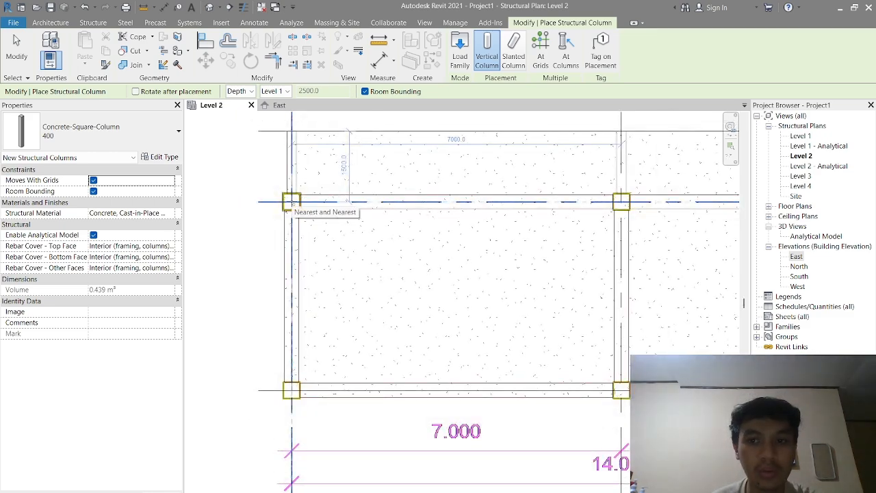
{"action": "left_click", "coordinate": [290, 203]}
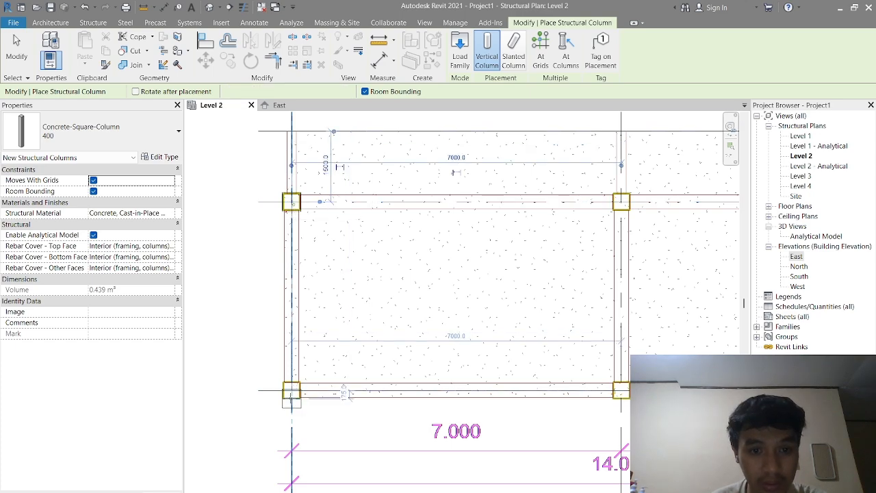
{"action": "left_click", "coordinate": [291, 390]}
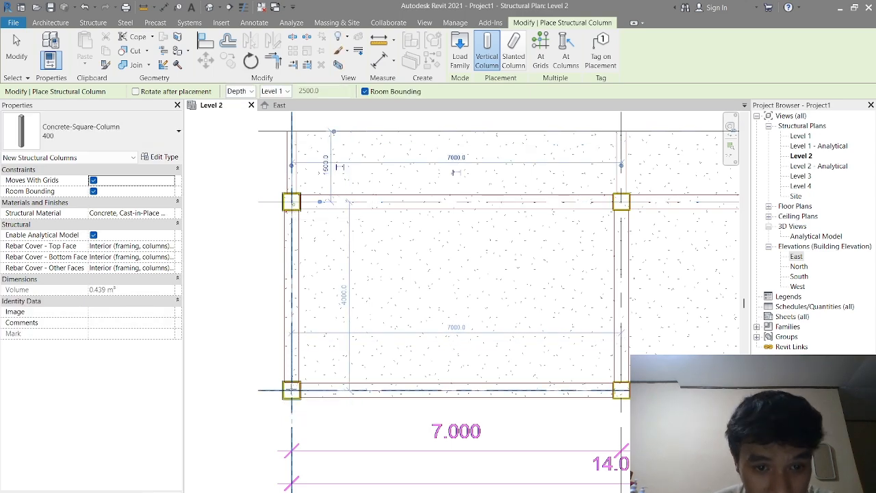
{"action": "scroll", "coordinate": [291, 390], "scroll_direction": "up", "scroll_amount": 2}
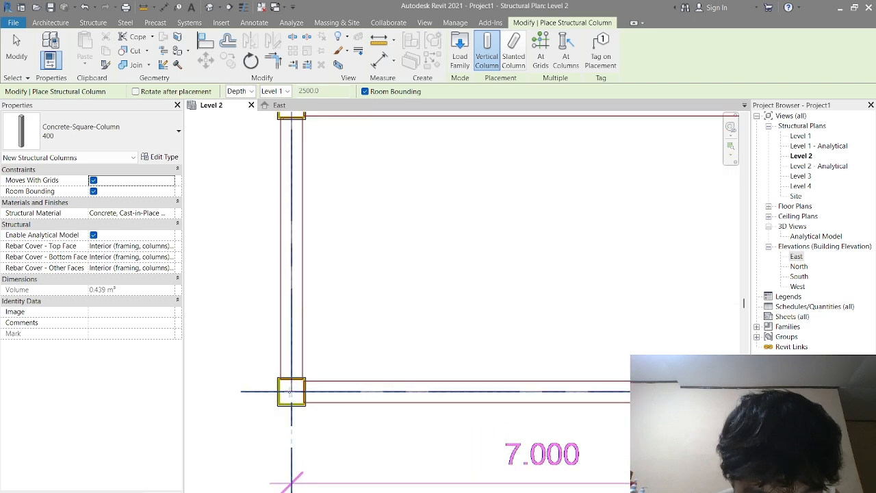
{"action": "scroll", "coordinate": [297, 387], "scroll_direction": "down", "scroll_amount": 4}
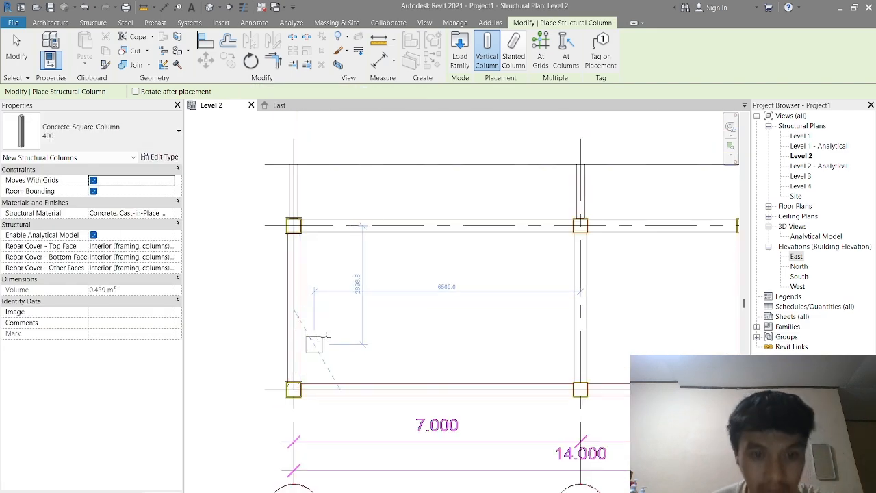
{"action": "scroll", "coordinate": [326, 335], "scroll_direction": "up", "scroll_amount": 2}
{"action": "scroll", "coordinate": [301, 248], "scroll_direction": "down", "scroll_amount": 3}
{"action": "mouse_move", "coordinate": [310, 269]}
{"action": "middle_mouse_down"}
{"action": "mouse_move", "coordinate": [316, 317]}
{"action": "mouse_move", "coordinate": [399, 297]}
{"action": "mouse_move", "coordinate": [387, 305]}
{"action": "middle_mouse_up"}
{"action": "key", "text": "Escape"}
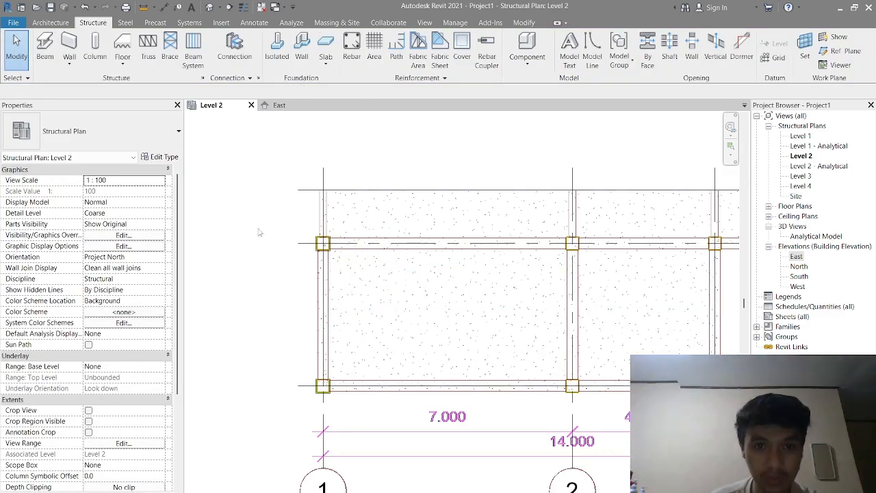
Examine how the two columns on grid 1 line up with the column outlines and grid lines of the linked CAD drawing
{"action": "scroll", "coordinate": [323, 319], "scroll_direction": "up", "scroll_amount": 2}
{"action": "middle_click_drag", "start_coordinate": [323, 319], "coordinate": [343, 271]}
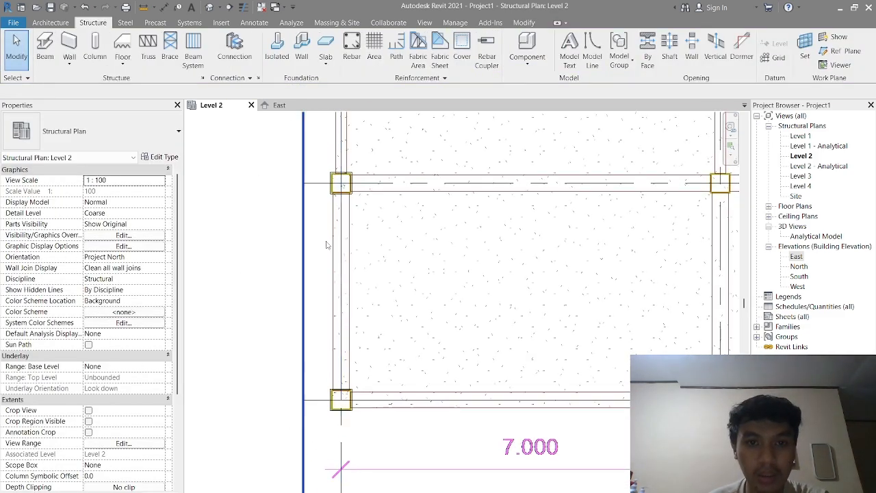
{"action": "middle_click_drag", "start_coordinate": [364, 357], "coordinate": [355, 384]}
{"action": "scroll", "coordinate": [324, 278], "scroll_direction": "down", "scroll_amount": 1}
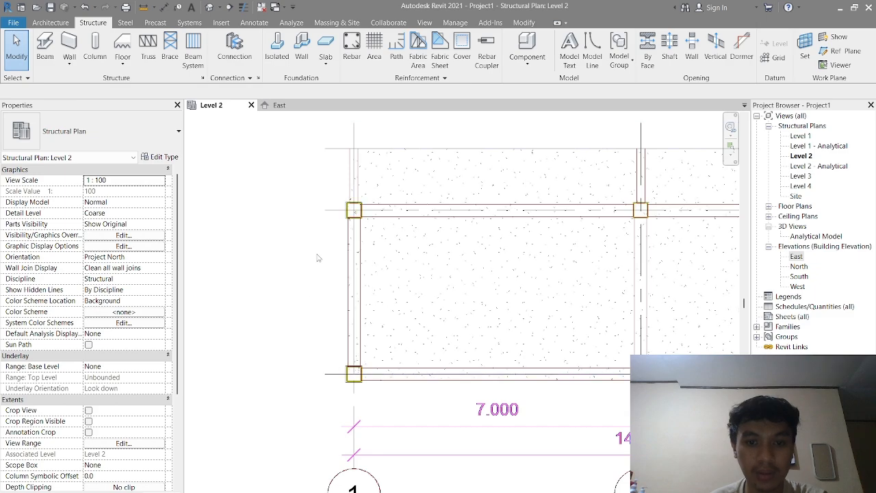
{"action": "middle_click_drag", "start_coordinate": [316, 257], "coordinate": [324, 287]}
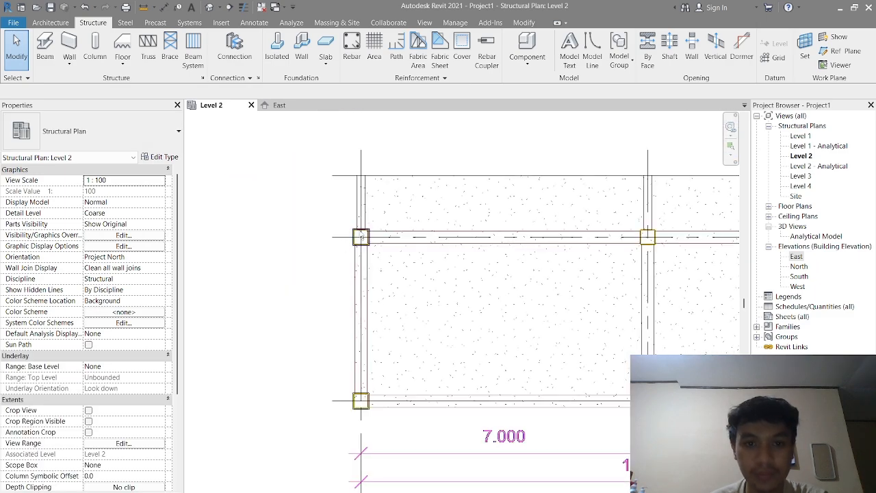
{"action": "middle_click_drag", "start_coordinate": [363, 248], "coordinate": [361, 195]}
{"action": "scroll", "coordinate": [356, 205], "scroll_direction": "up", "scroll_amount": 8}
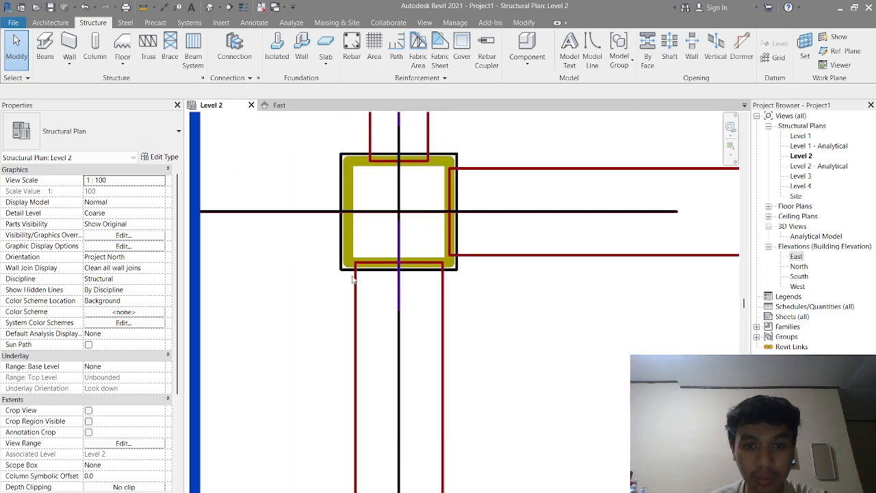
{"action": "scroll", "coordinate": [346, 264], "scroll_direction": "down", "scroll_amount": 9}
{"action": "scroll", "coordinate": [387, 354], "scroll_direction": "down", "scroll_amount": 2}
{"action": "middle_click_drag", "start_coordinate": [379, 375], "coordinate": [377, 347]}
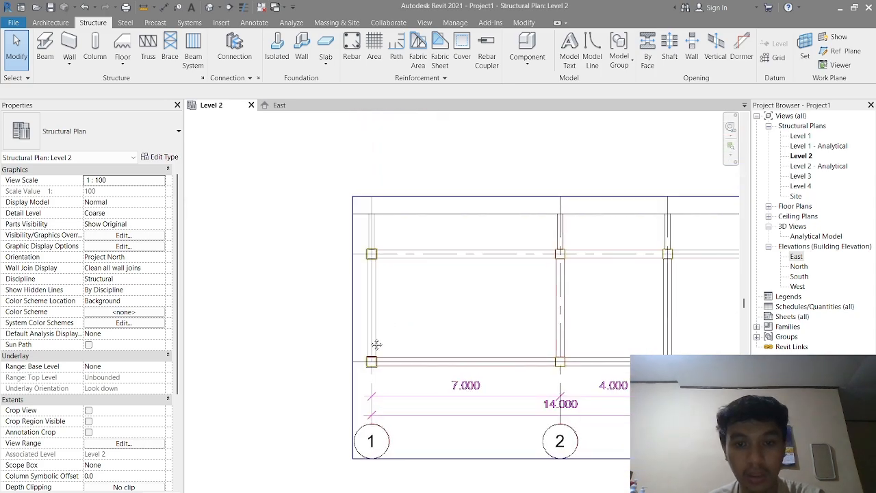
{"action": "scroll", "coordinate": [366, 366], "scroll_direction": "up", "scroll_amount": 2}
{"action": "scroll", "coordinate": [373, 361], "scroll_direction": "up", "scroll_amount": 6}
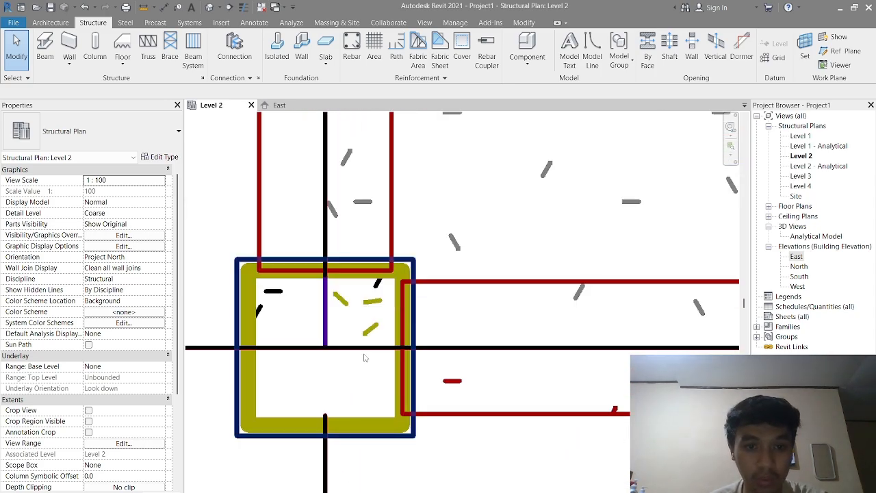
{"action": "scroll", "coordinate": [364, 357], "scroll_direction": "down", "scroll_amount": 4}
{"action": "middle_click_drag", "start_coordinate": [385, 231], "coordinate": [383, 247]}
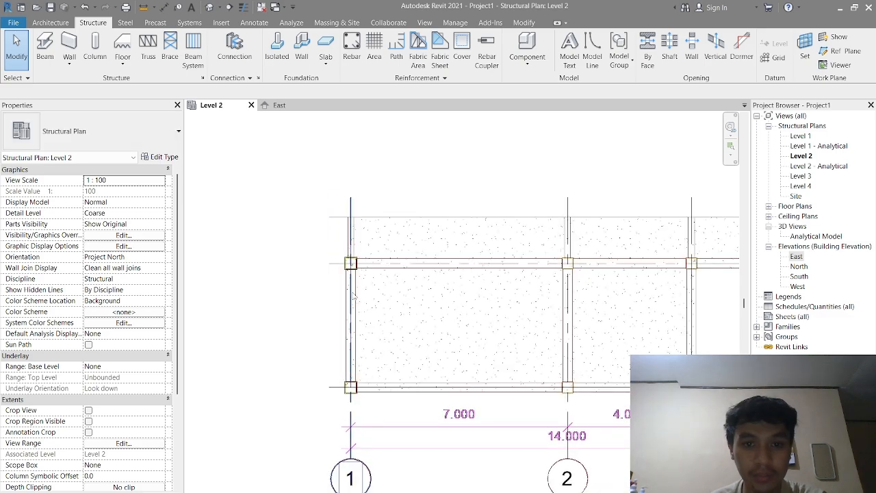
{"action": "scroll", "coordinate": [359, 296], "scroll_direction": "up", "scroll_amount": 4}
{"action": "middle_click_drag", "start_coordinate": [358, 296], "coordinate": [362, 277]}
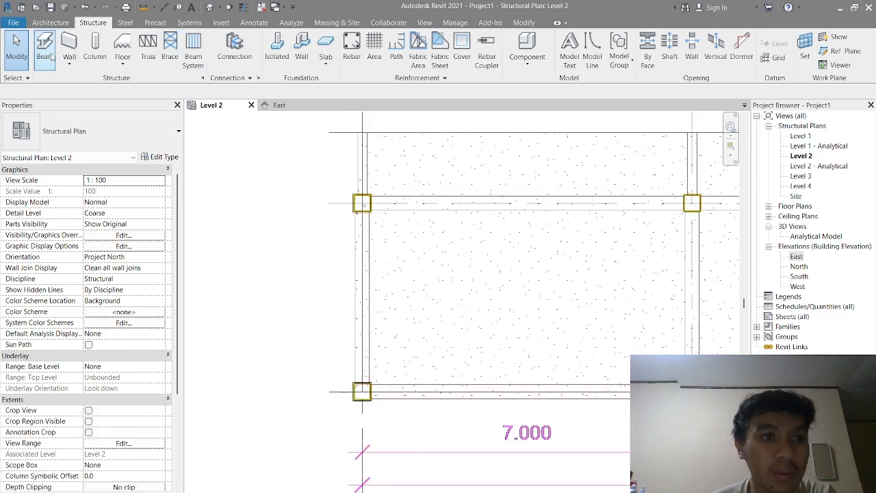
{"action": "key", "text": "b"}
{"action": "key", "text": "m"}
{"action": "left_click", "coordinate": [102, 134]}
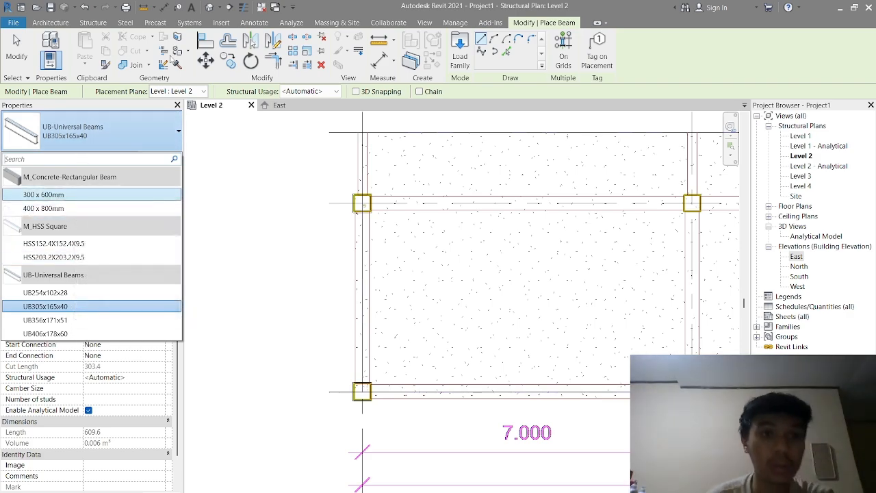
{"action": "left_click", "coordinate": [460, 43]}
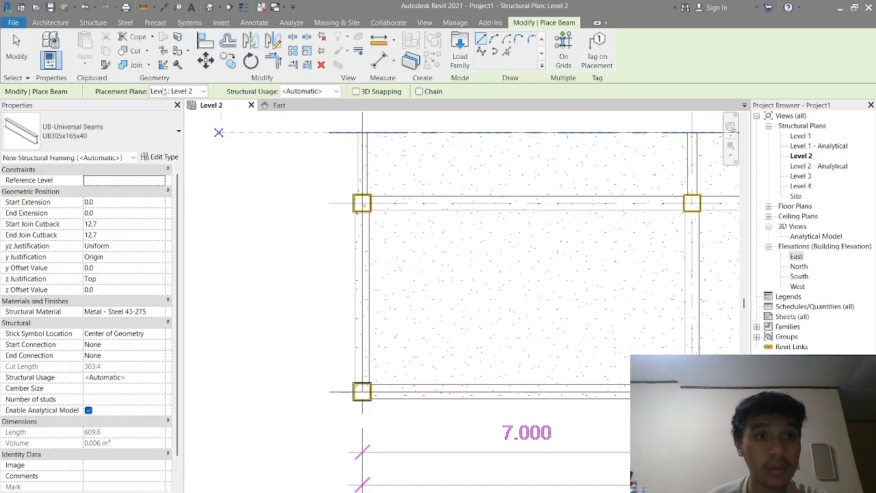
{"action": "scroll", "coordinate": [305, 252], "scroll_direction": "down", "scroll_amount": 3}
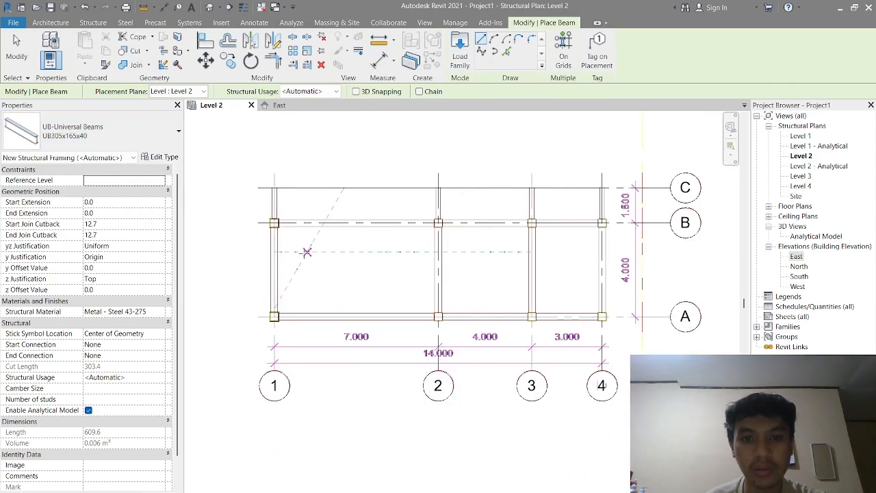
{"action": "scroll", "coordinate": [305, 252], "scroll_direction": "up", "scroll_amount": 2}
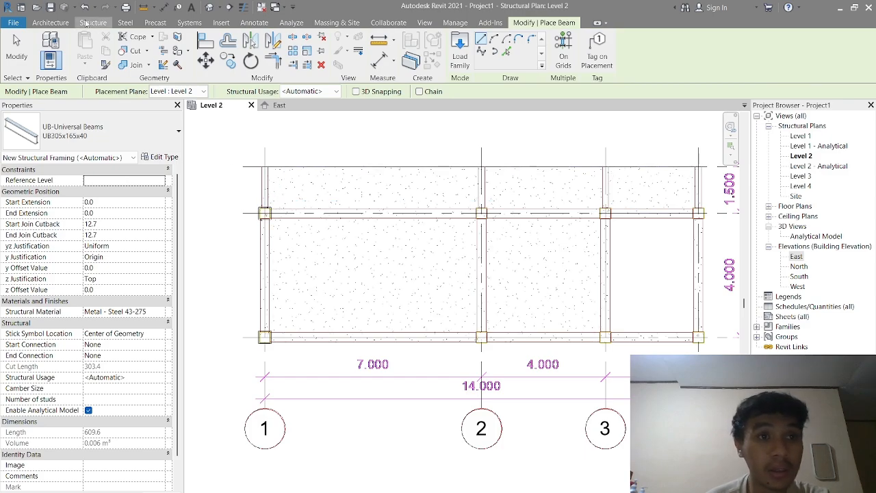
Place 400 concrete square columns at the intersections of grids 2, 3 and 4 with grids A and B
{"action": "left_click", "coordinate": [86, 23]}
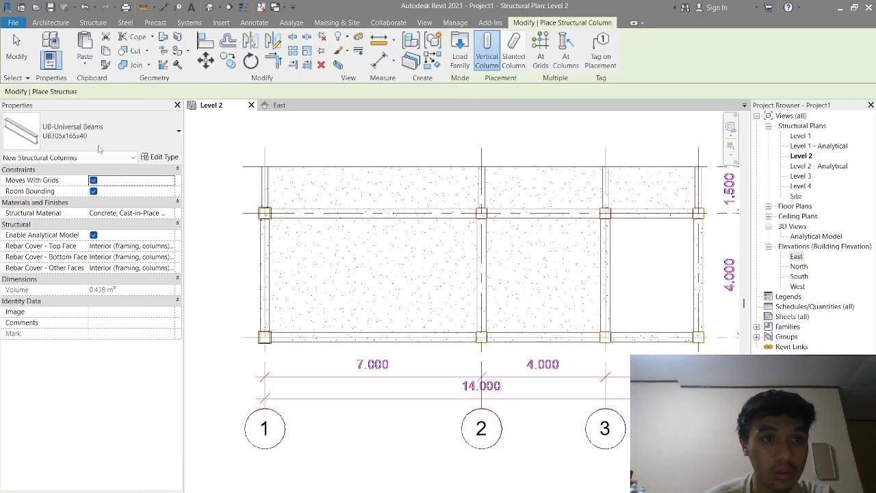
{"action": "left_click", "coordinate": [82, 132]}
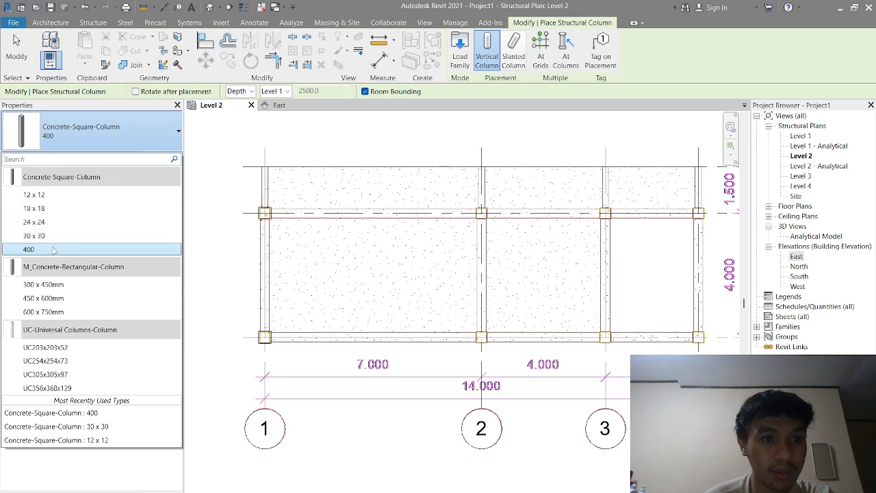
{"action": "left_click", "coordinate": [214, 242]}
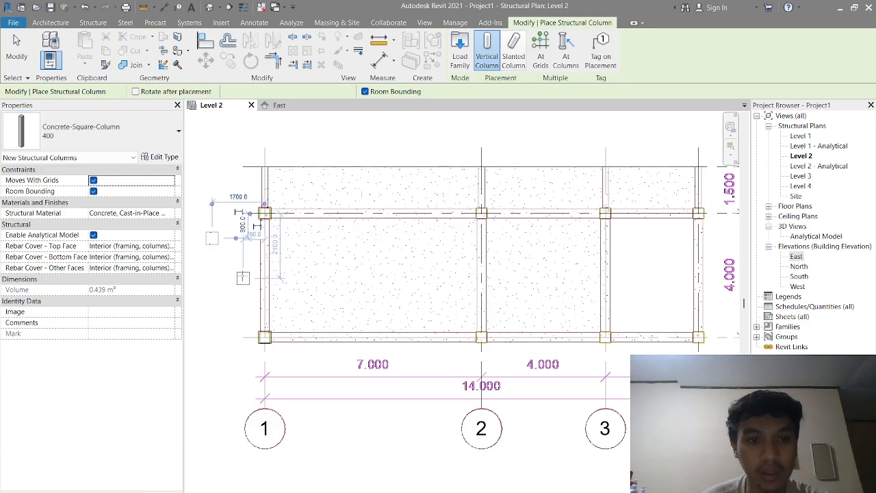
{"action": "left_click", "coordinate": [481, 212]}
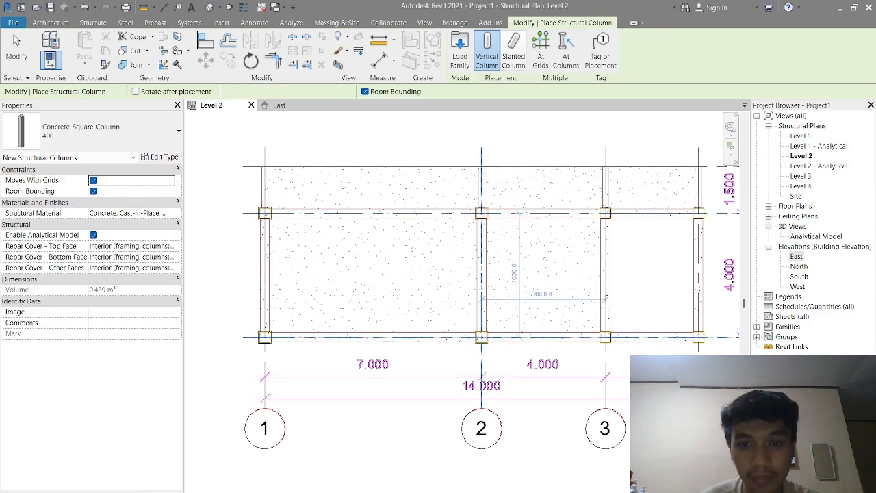
{"action": "middle_click_drag", "start_coordinate": [505, 213], "coordinate": [243, 227]}
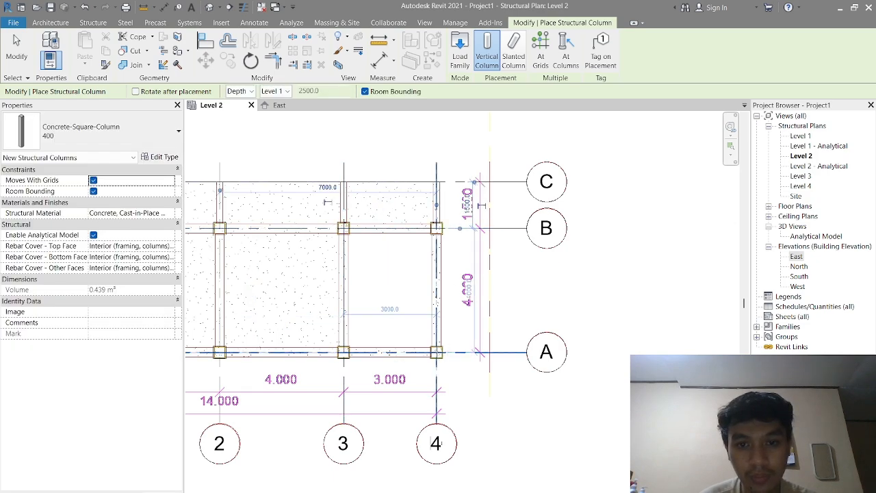
{"action": "middle_click_drag", "start_coordinate": [383, 350], "coordinate": [532, 297]}
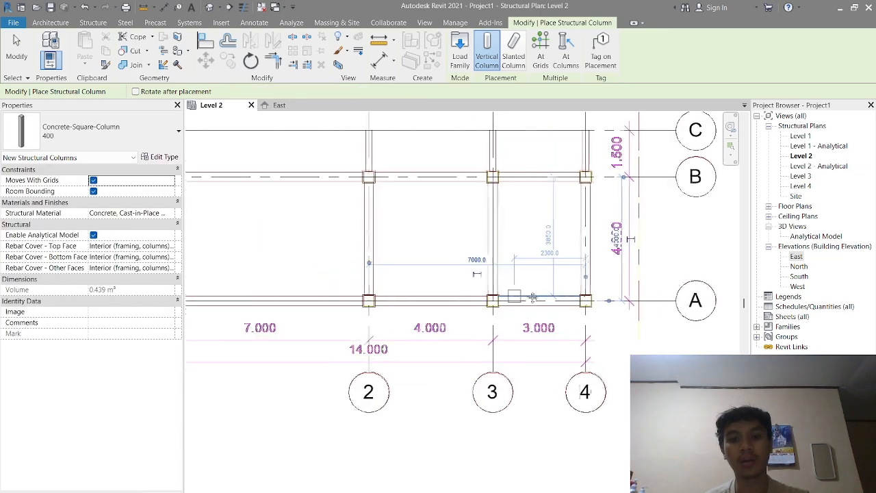
{"action": "scroll", "coordinate": [532, 298], "scroll_direction": "down", "scroll_amount": 2}
{"action": "key", "text": "Escape"}
{"action": "key", "text": "Escape"}
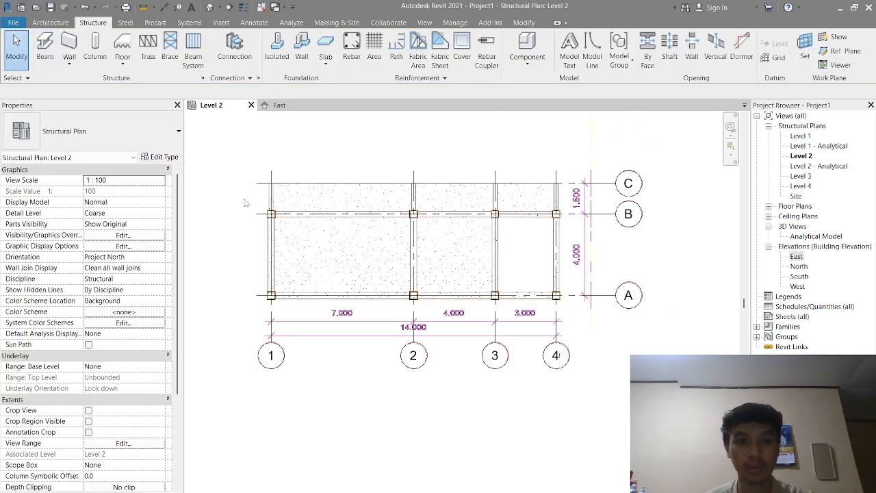
Select all the placed columns and check their levels and their alignment with the CAD column outlines
{"action": "left_click_drag", "start_coordinate": [462, 299], "coordinate": [574, 326]}
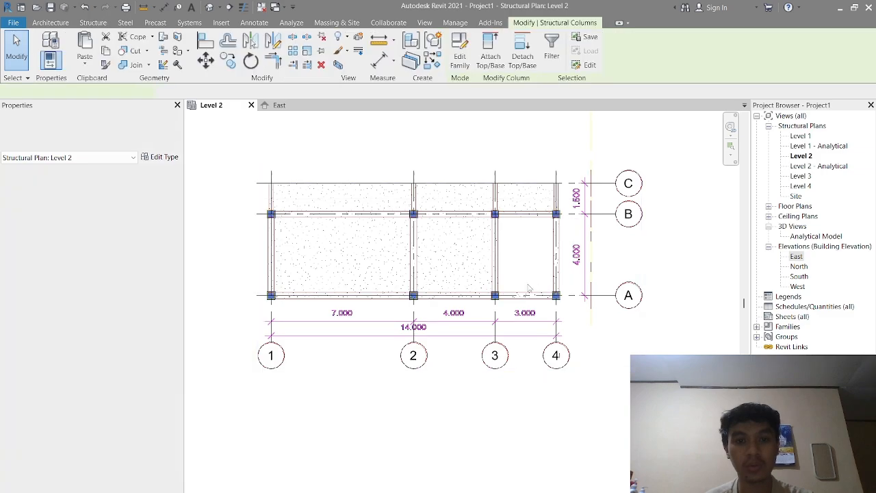
{"action": "scroll", "coordinate": [568, 210], "scroll_direction": "up", "scroll_amount": 2}
{"action": "scroll", "coordinate": [448, 202], "scroll_direction": "up", "scroll_amount": 5}
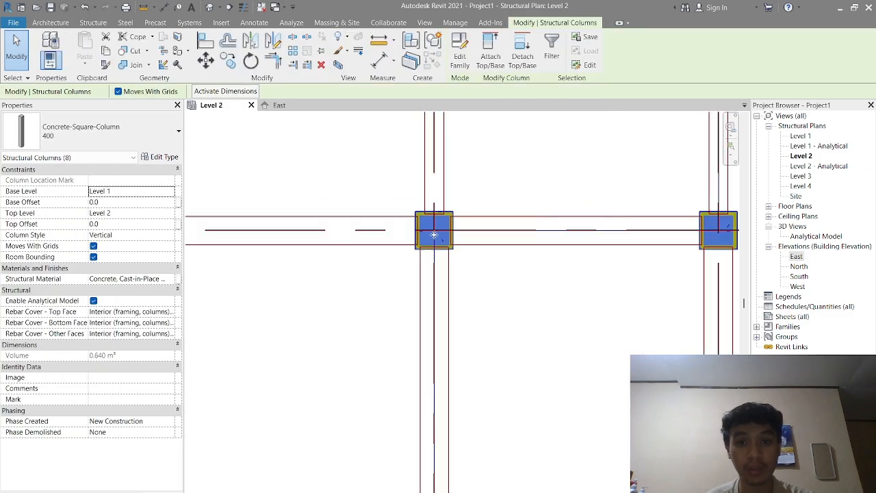
{"action": "scroll", "coordinate": [470, 228], "scroll_direction": "down", "scroll_amount": 4}
{"action": "scroll", "coordinate": [470, 229], "scroll_direction": "down", "scroll_amount": 5}
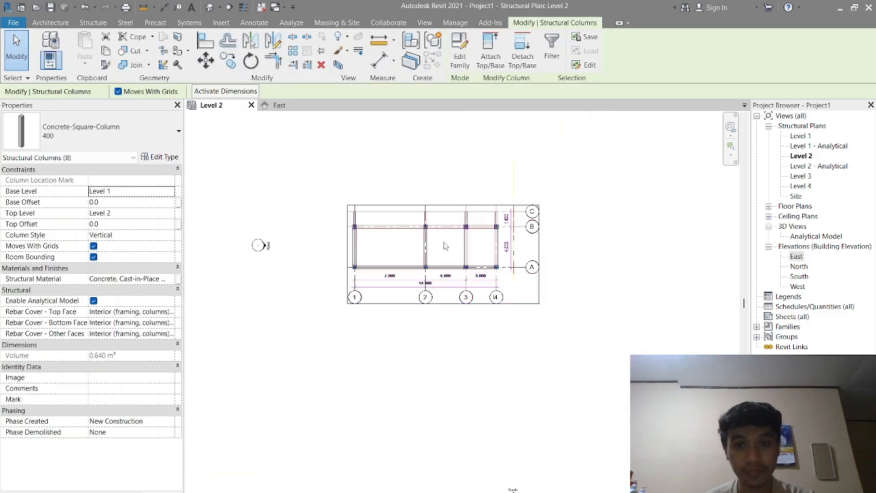
{"action": "left_click", "coordinate": [387, 244]}
{"action": "scroll", "coordinate": [386, 243], "scroll_direction": "up", "scroll_amount": 2}
{"action": "middle_click_drag", "start_coordinate": [357, 246], "coordinate": [331, 270]}
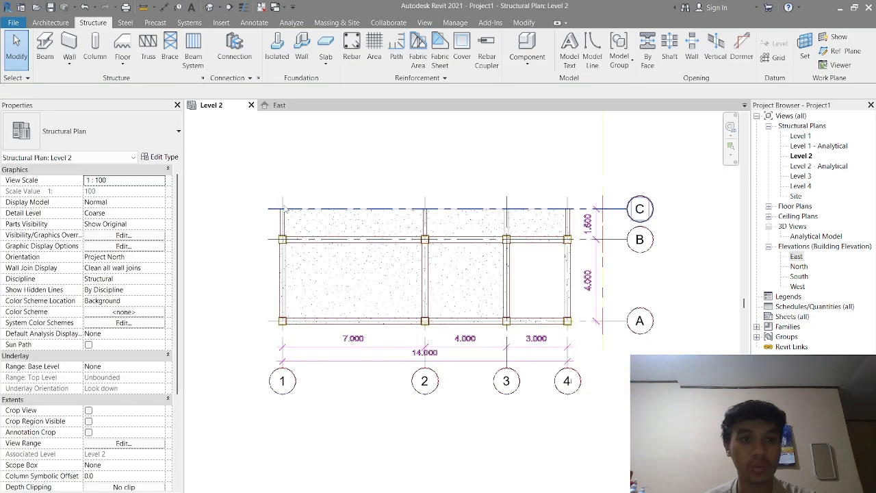
Examine the columns on grid 1 and the beam outlines of the linked CAD drawing that run between them
{"action": "middle_click_drag", "start_coordinate": [283, 215], "coordinate": [274, 182]}
{"action": "scroll", "coordinate": [296, 217], "scroll_direction": "up", "scroll_amount": 1}
{"action": "scroll", "coordinate": [260, 334], "scroll_direction": "up", "scroll_amount": 8}
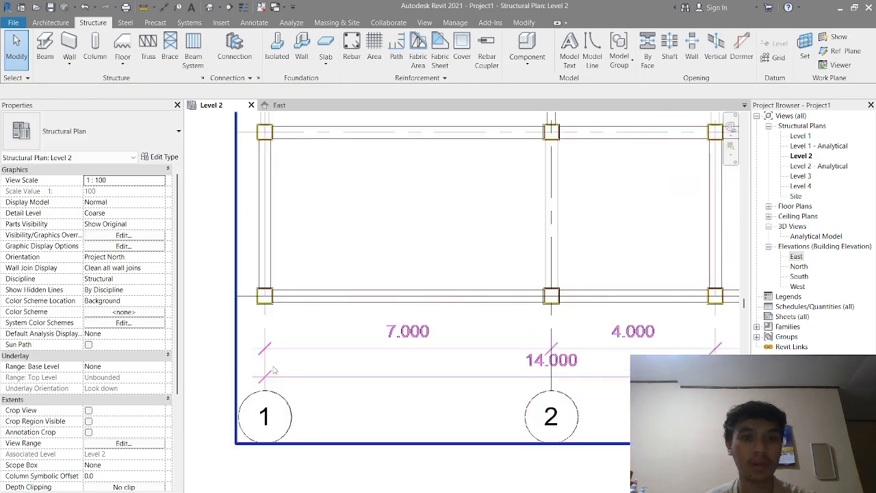
{"action": "middle_click_drag", "start_coordinate": [269, 260], "coordinate": [322, 470]}
{"action": "scroll", "coordinate": [322, 472], "scroll_direction": "down", "scroll_amount": 2}
{"action": "scroll", "coordinate": [313, 231], "scroll_direction": "down", "scroll_amount": 3}
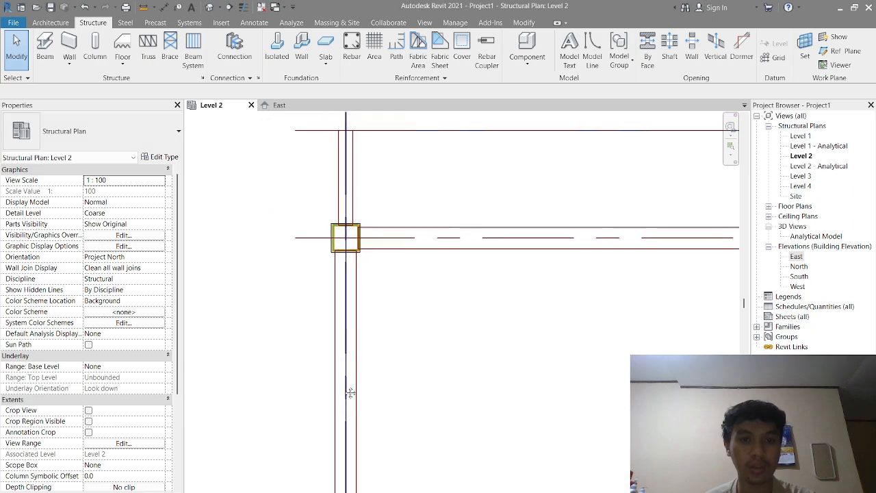
{"action": "scroll", "coordinate": [323, 299], "scroll_direction": "up", "scroll_amount": 4}
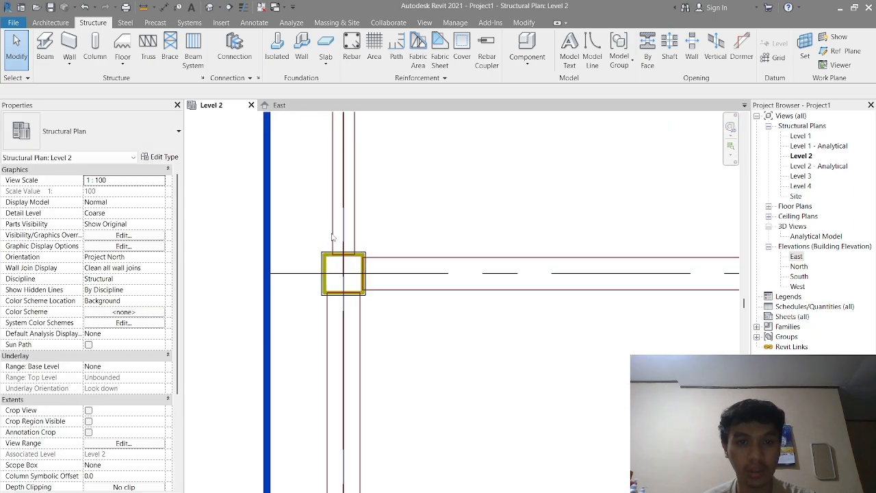
{"action": "scroll", "coordinate": [299, 287], "scroll_direction": "down", "scroll_amount": 1}
{"action": "scroll", "coordinate": [299, 288], "scroll_direction": "down", "scroll_amount": 2}
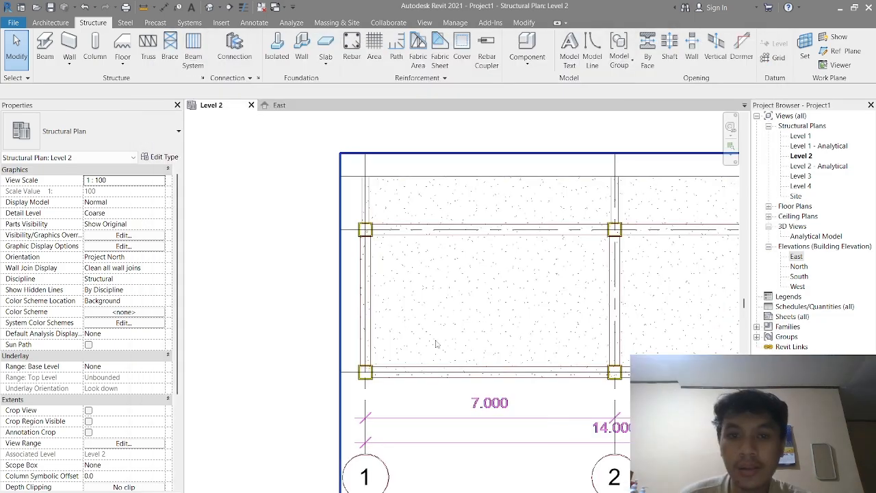
{"action": "scroll", "coordinate": [401, 349], "scroll_direction": "up", "scroll_amount": 3}
{"action": "scroll", "coordinate": [367, 323], "scroll_direction": "up", "scroll_amount": 1}
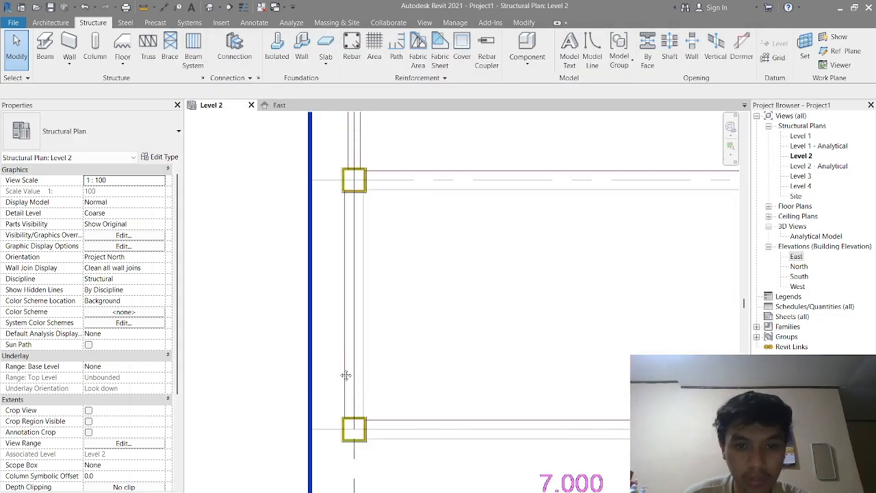
{"action": "scroll", "coordinate": [346, 371], "scroll_direction": "down", "scroll_amount": 2}
{"action": "middle_click_drag", "start_coordinate": [337, 417], "coordinate": [366, 377]}
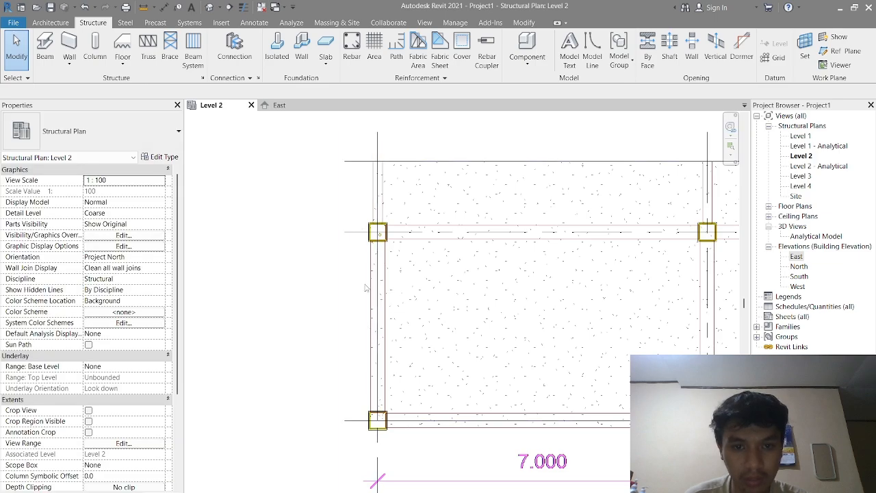
{"action": "scroll", "coordinate": [387, 314], "scroll_direction": "up", "scroll_amount": 1}
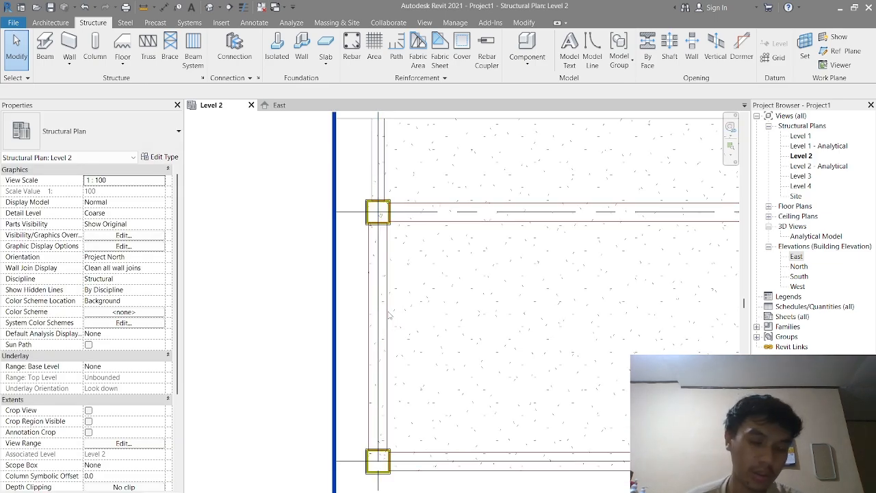
{"action": "middle_click_drag", "start_coordinate": [458, 183], "coordinate": [422, 268]}
{"action": "scroll", "coordinate": [417, 332], "scroll_direction": "up", "scroll_amount": 3}
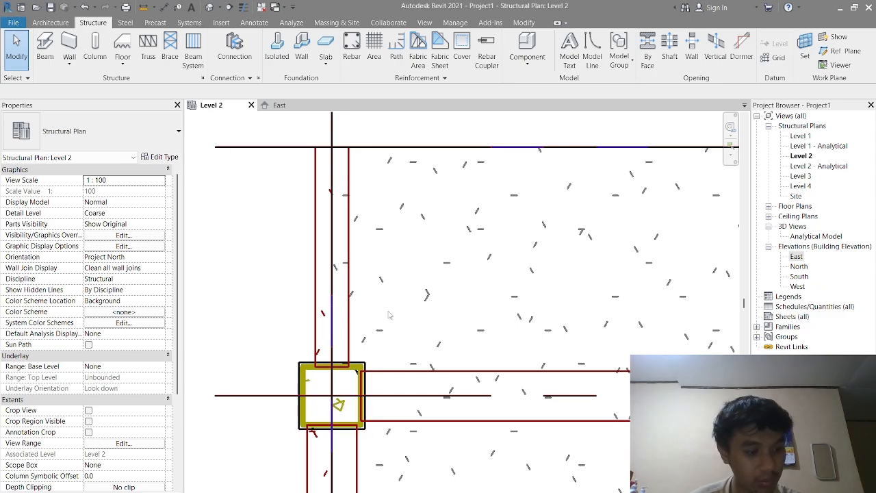
{"action": "scroll", "coordinate": [398, 304], "scroll_direction": "down", "scroll_amount": 5}
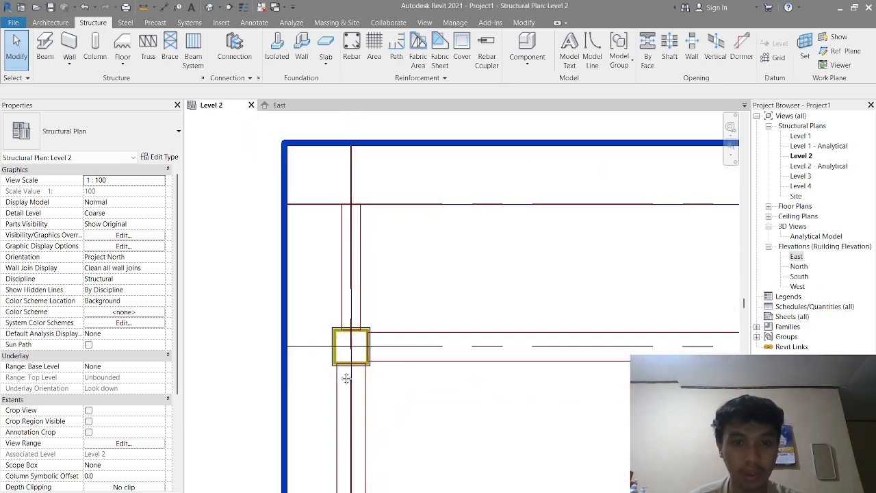
{"action": "scroll", "coordinate": [363, 312], "scroll_direction": "down", "scroll_amount": 2}
Place an M_Concrete-Rectangular Beam of type 300 x 600mm on Level 2 along grid 1, from grid A to grid B
{"action": "middle_click_drag", "start_coordinate": [363, 311], "coordinate": [388, 268]}
{"action": "middle_click_drag", "start_coordinate": [376, 301], "coordinate": [343, 279]}
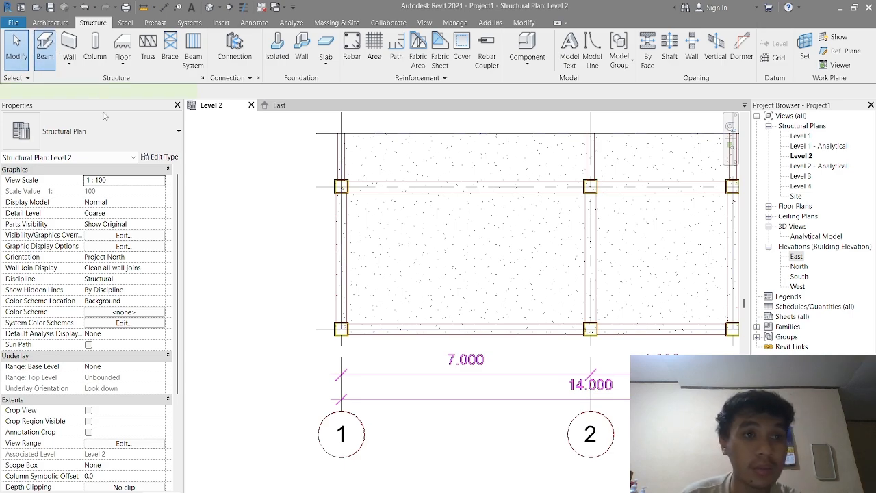
{"action": "left_click", "coordinate": [137, 140]}
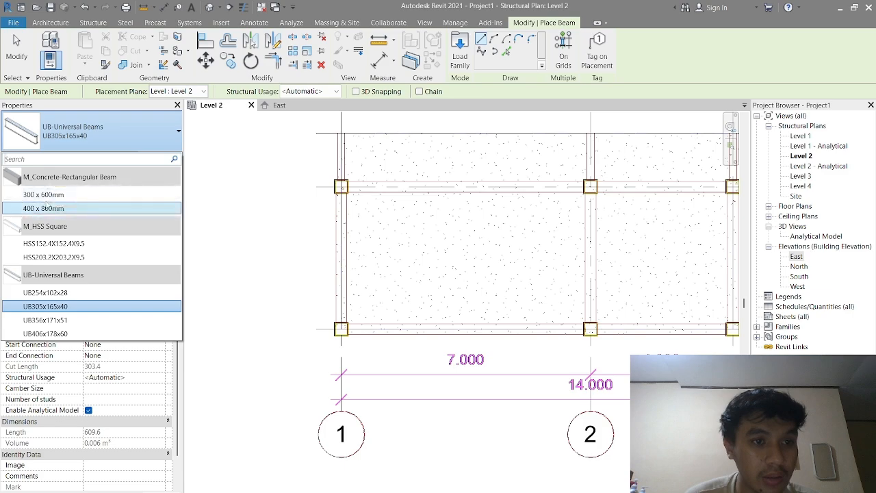
{"action": "left_click", "coordinate": [43, 195]}
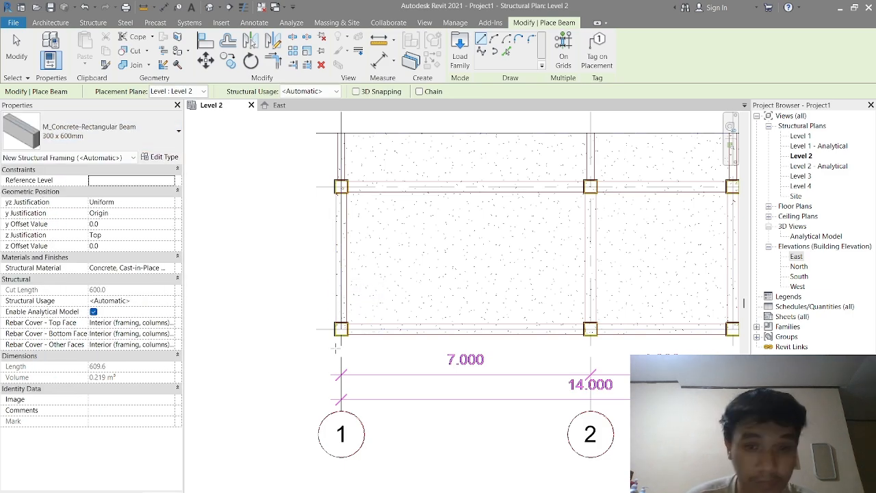
{"action": "left_click", "coordinate": [341, 328]}
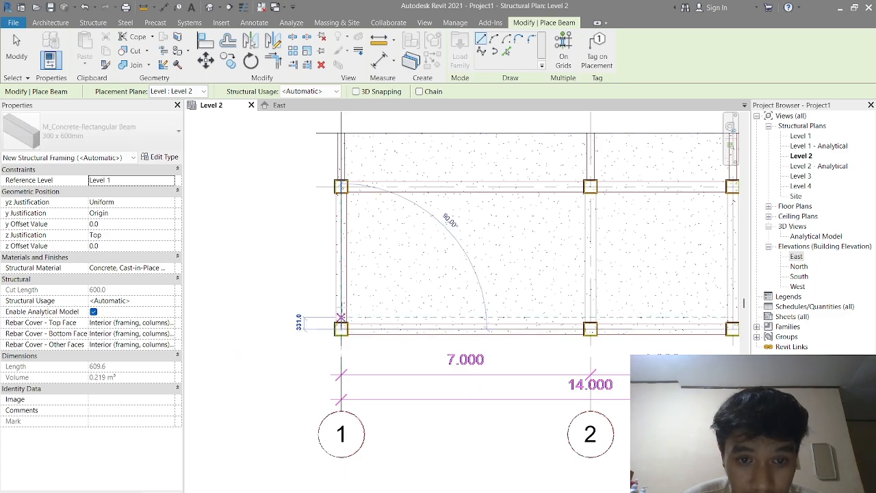
{"action": "left_click", "coordinate": [341, 186]}
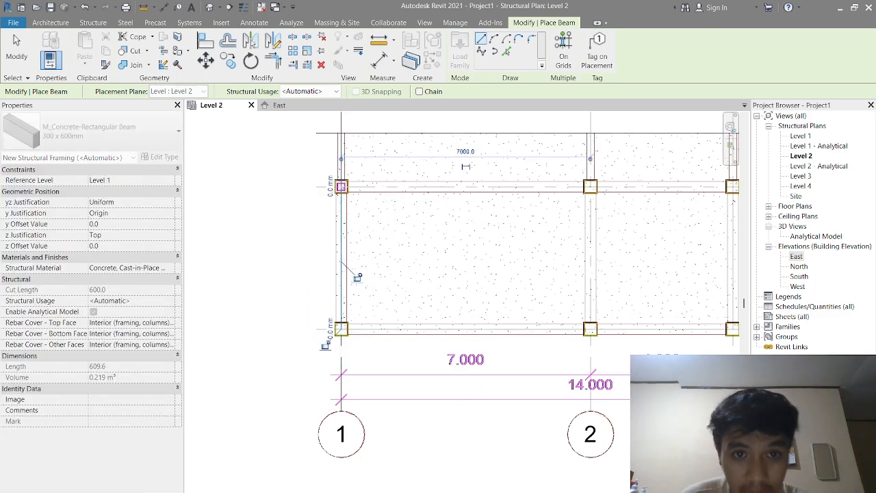
{"action": "middle_click_drag", "start_coordinate": [400, 202], "coordinate": [400, 253]}
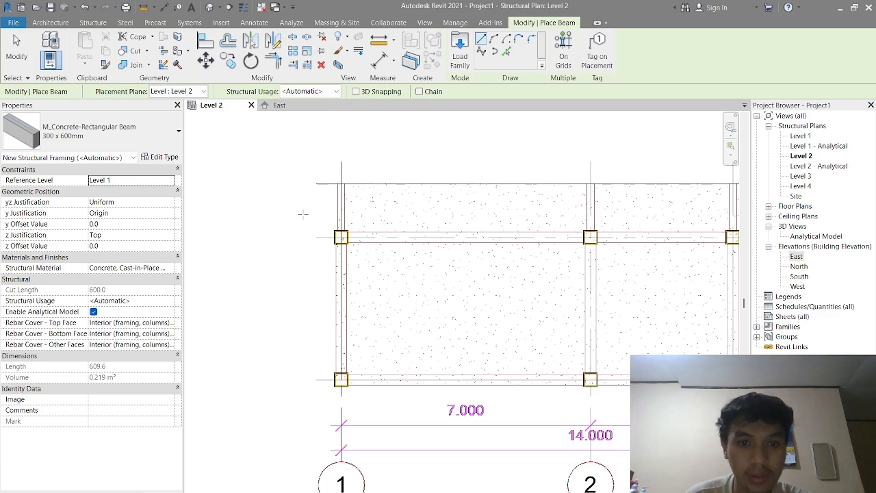
{"action": "scroll", "coordinate": [336, 225], "scroll_direction": "up", "scroll_amount": 5}
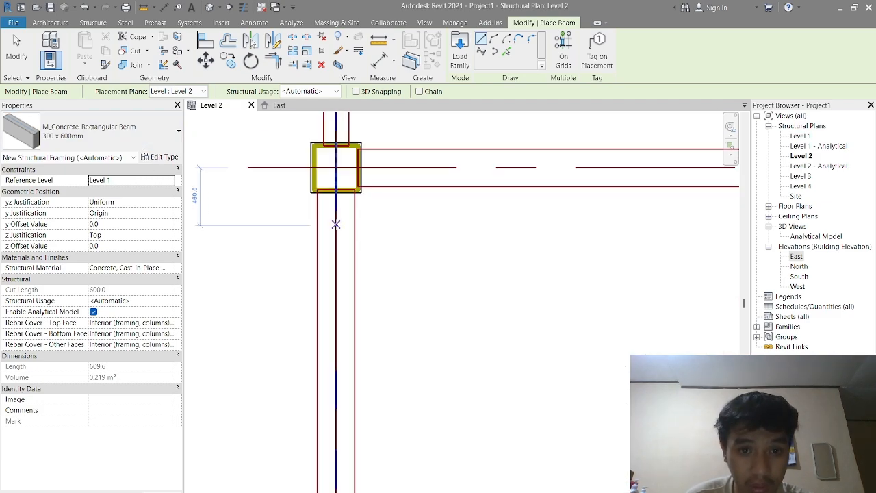
{"action": "scroll", "coordinate": [353, 179], "scroll_direction": "up", "scroll_amount": 5}
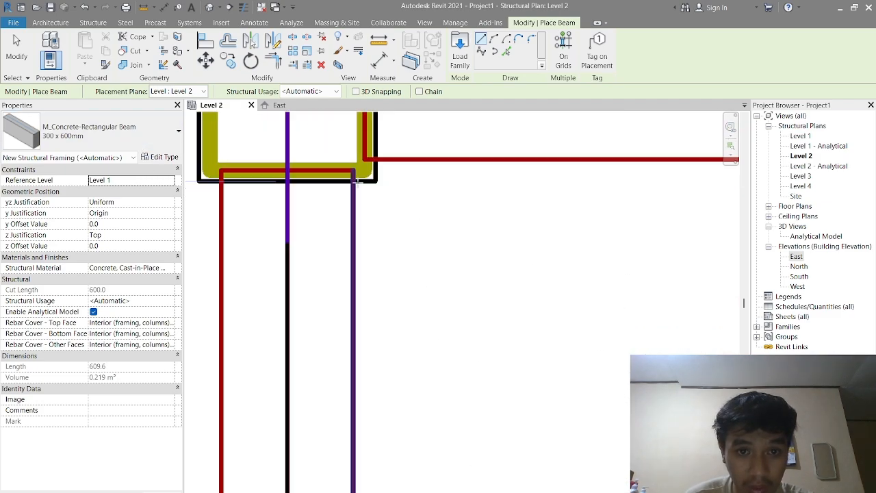
{"action": "scroll", "coordinate": [353, 179], "scroll_direction": "down", "scroll_amount": 3}
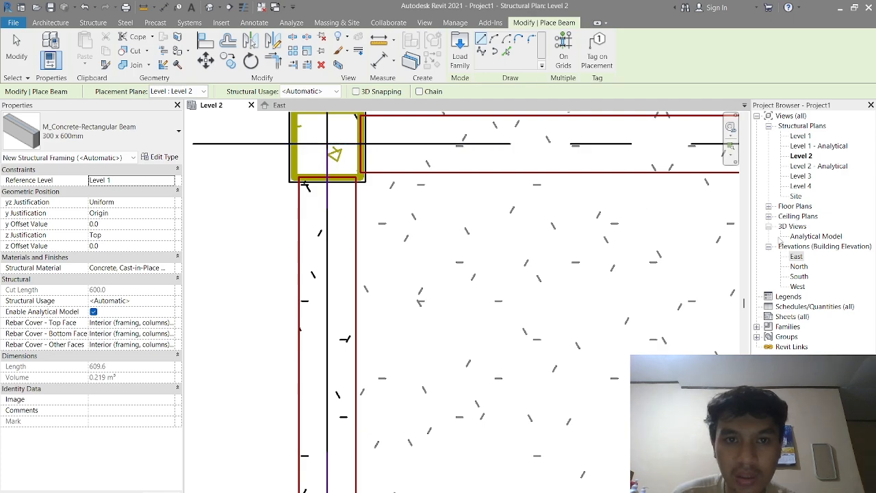
View the columns and the beam in the Analytical Model 3D view, and close that view
{"action": "double_click", "coordinate": [794, 226]}
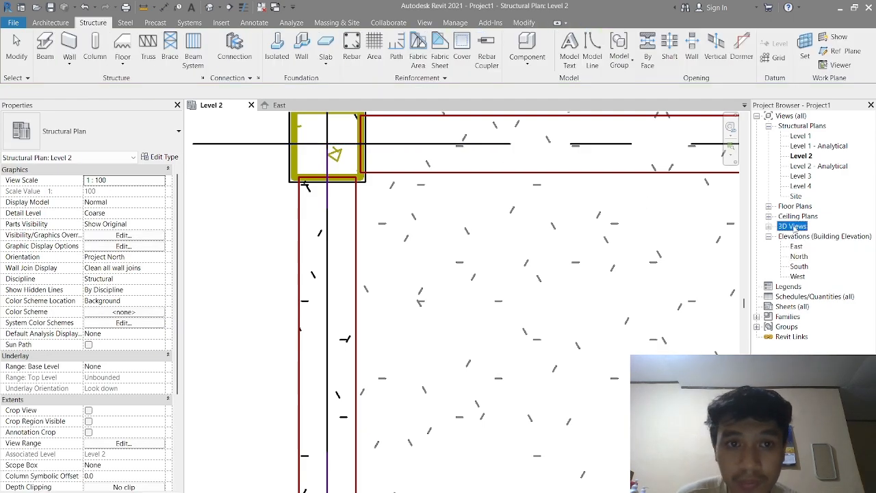
{"action": "double_click", "coordinate": [794, 227]}
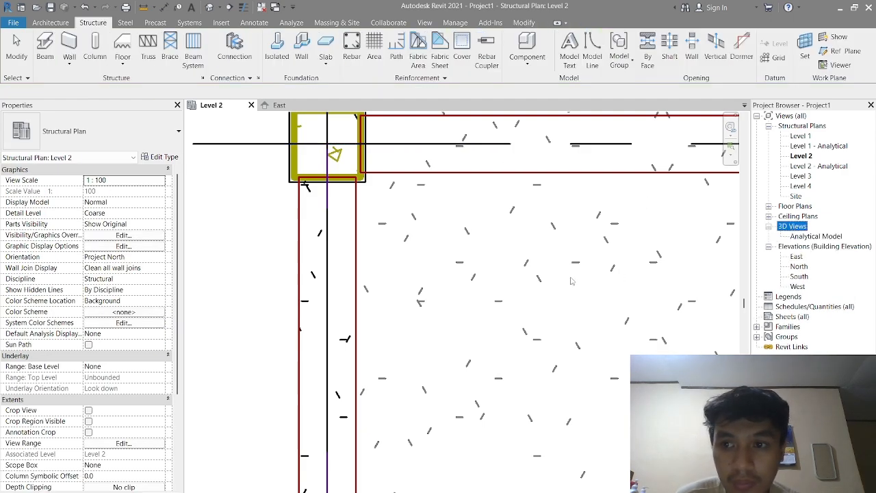
{"action": "scroll", "coordinate": [571, 280], "scroll_direction": "down", "scroll_amount": 6}
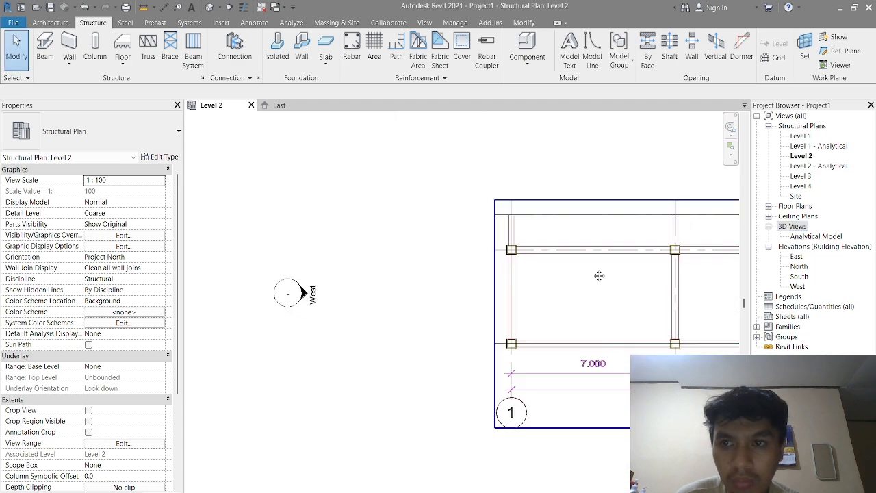
{"action": "middle_click_drag", "start_coordinate": [599, 276], "coordinate": [560, 260]}
{"action": "left_click", "coordinate": [743, 106]}
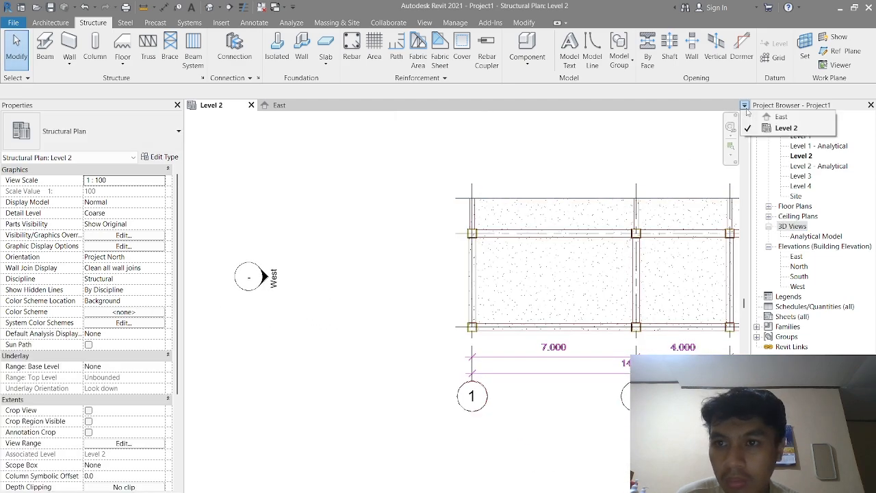
{"action": "left_click", "coordinate": [802, 227]}
{"action": "left_click", "coordinate": [792, 236]}
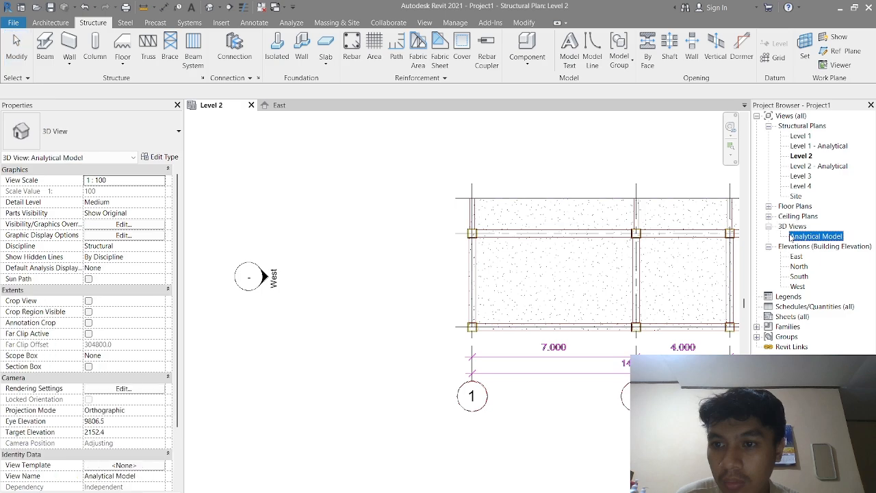
{"action": "double_click", "coordinate": [814, 236]}
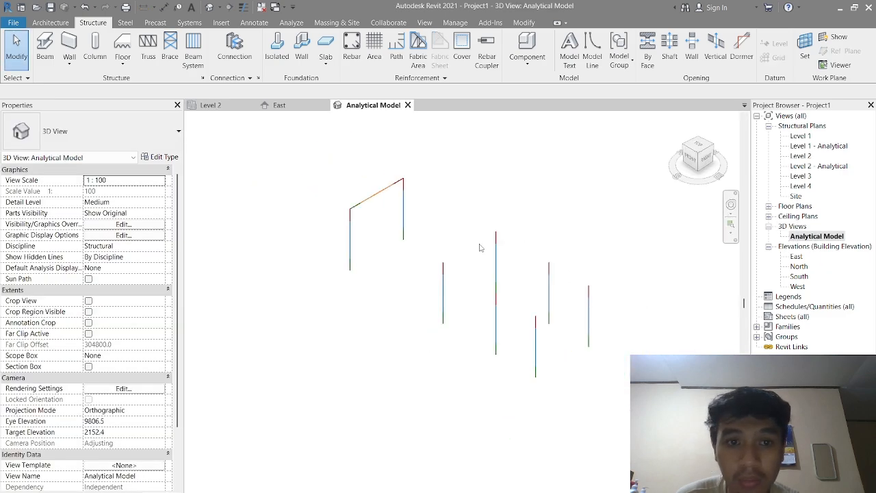
{"action": "left_click", "coordinate": [793, 226]}
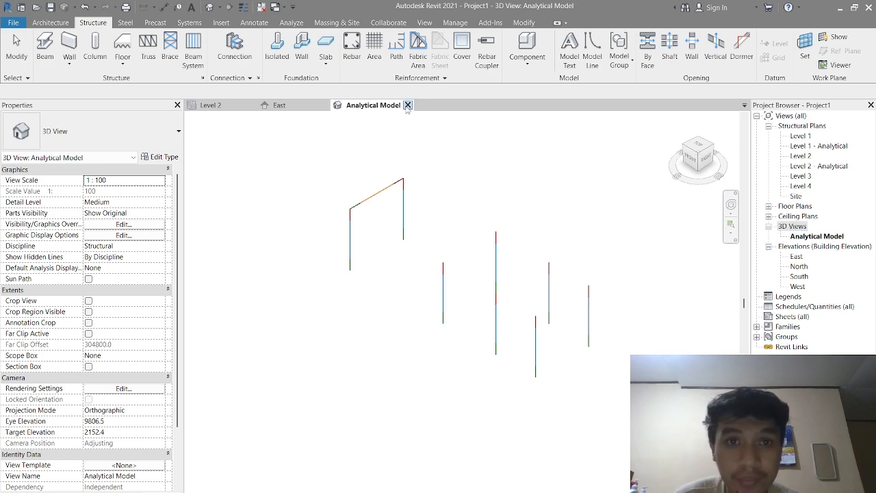
{"action": "left_click", "coordinate": [407, 105]}
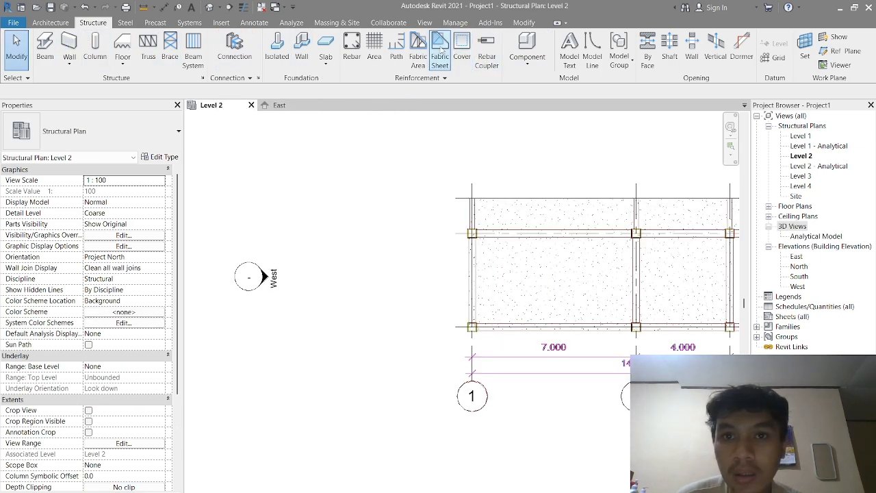
Open the default 3D view and examine how the new beam on grid 1 meets its two columns
{"action": "left_click", "coordinate": [425, 24]}
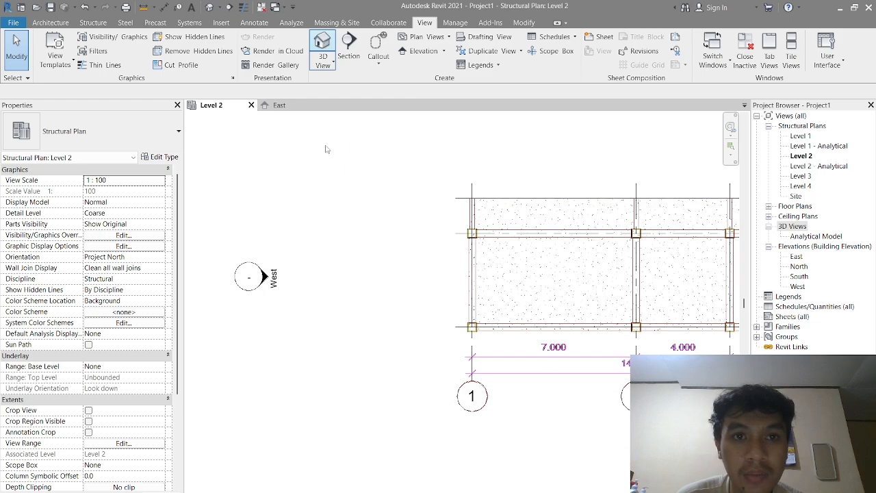
{"action": "scroll", "coordinate": [347, 269], "scroll_direction": "up", "scroll_amount": 3}
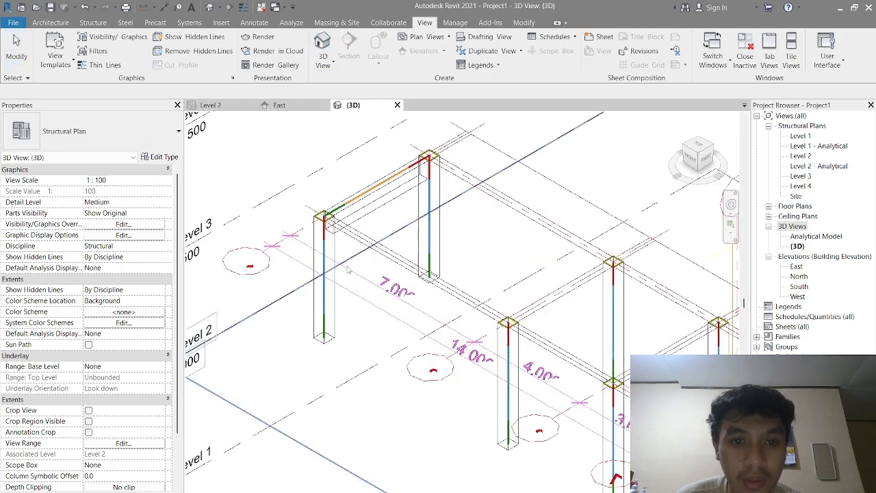
{"action": "scroll", "coordinate": [347, 269], "scroll_direction": "up", "scroll_amount": 3}
{"action": "middle_click_drag", "start_coordinate": [354, 273], "coordinate": [403, 275], "text": "shift"}
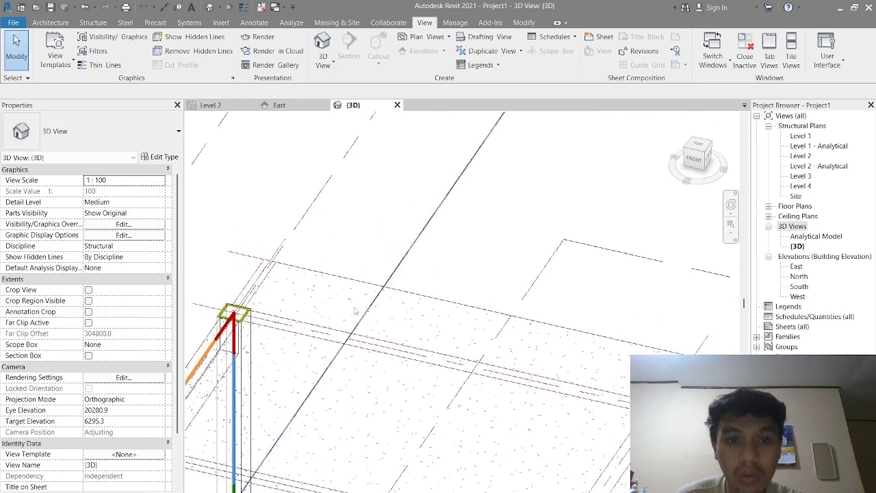
{"action": "middle_click_drag", "start_coordinate": [342, 346], "coordinate": [471, 227]}
{"action": "middle_click_drag", "start_coordinate": [328, 370], "coordinate": [378, 388]}
{"action": "scroll", "coordinate": [363, 383], "scroll_direction": "down", "scroll_amount": 3}
{"action": "middle_click_drag", "start_coordinate": [352, 479], "coordinate": [459, 301]}
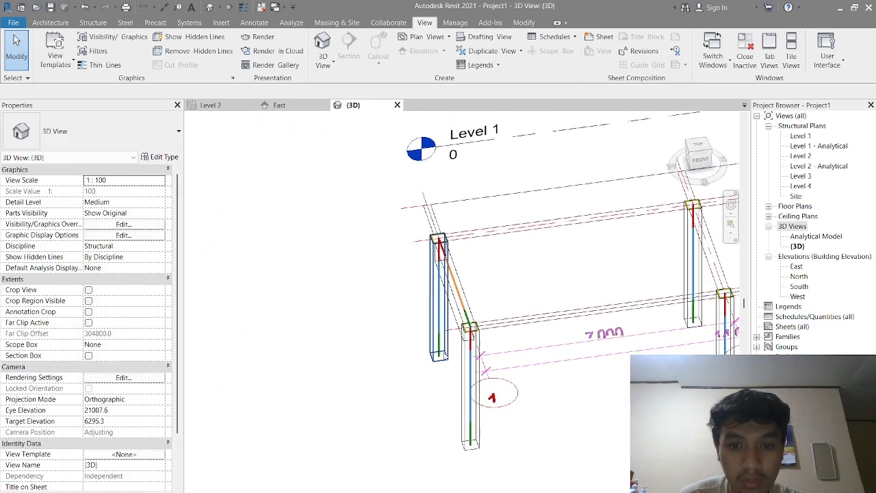
{"action": "middle_click_drag", "start_coordinate": [455, 353], "coordinate": [556, 352], "text": "shift"}
{"action": "middle_click_drag", "start_coordinate": [684, 482], "coordinate": [503, 301]}
{"action": "scroll", "coordinate": [602, 361], "scroll_direction": "up", "scroll_amount": 6}
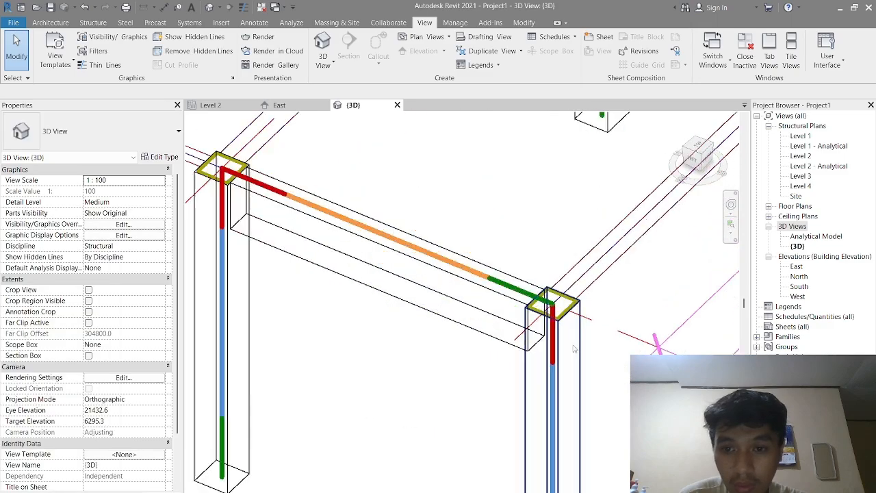
Inspect the whole column layout and the beam in 3D from several sides, and return to the Level 2 plan
{"action": "middle_click_drag", "start_coordinate": [461, 395], "coordinate": [500, 377]}
{"action": "scroll", "coordinate": [509, 337], "scroll_direction": "down", "scroll_amount": 3}
{"action": "scroll", "coordinate": [508, 336], "scroll_direction": "down", "scroll_amount": 5}
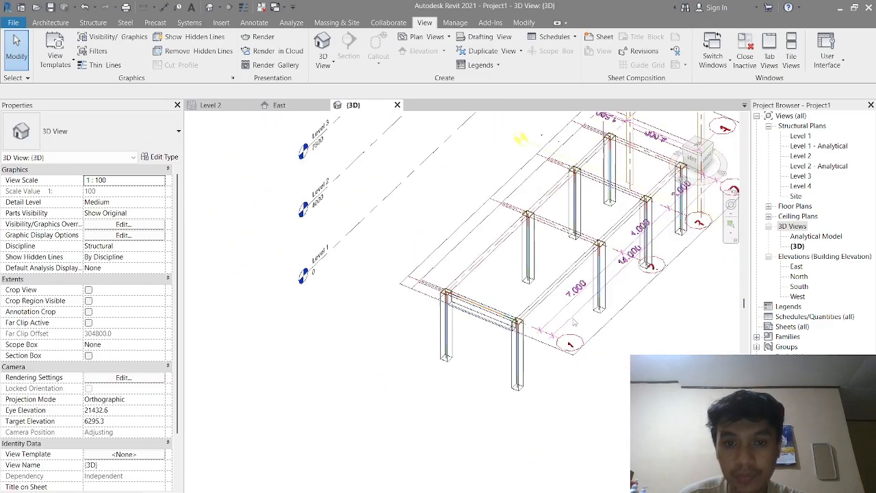
{"action": "middle_click_drag", "start_coordinate": [518, 329], "coordinate": [466, 335]}
{"action": "middle_click_drag", "start_coordinate": [532, 310], "coordinate": [423, 363], "text": "shift"}
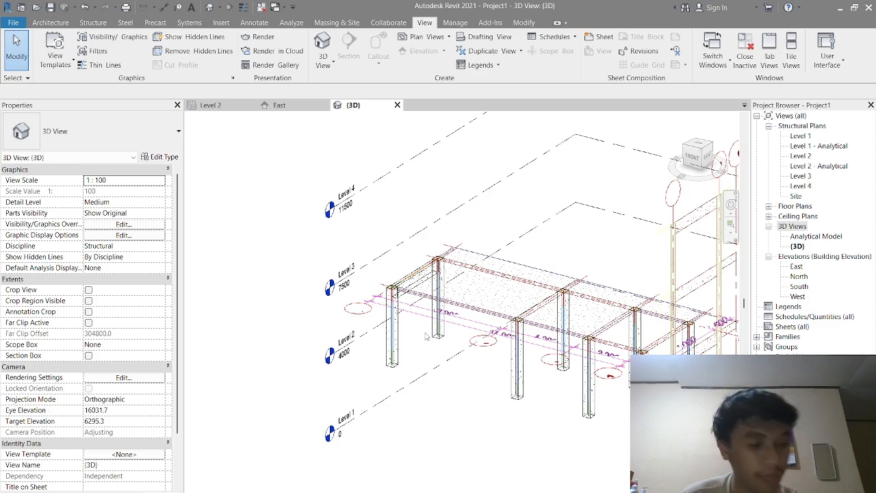
{"action": "scroll", "coordinate": [426, 335], "scroll_direction": "up", "scroll_amount": 5}
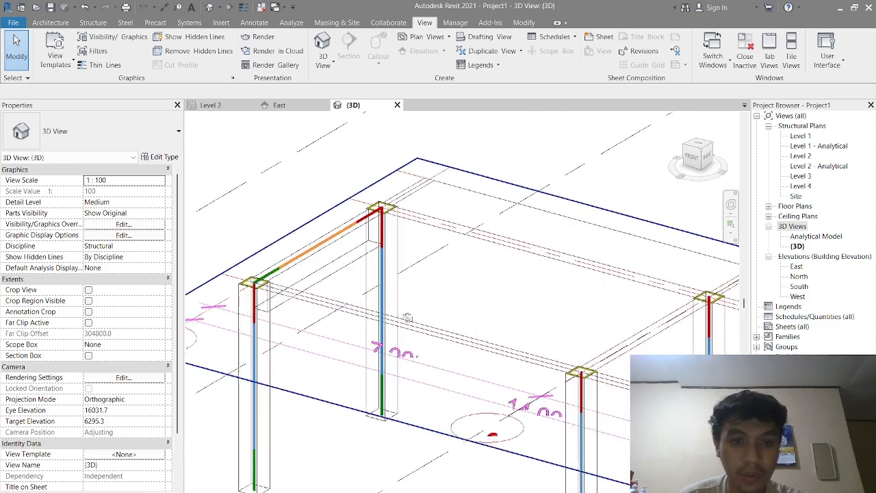
{"action": "middle_click_drag", "start_coordinate": [407, 317], "coordinate": [483, 349], "text": "shift"}
{"action": "scroll", "coordinate": [407, 318], "scroll_direction": "down", "scroll_amount": 3}
{"action": "left_click", "coordinate": [210, 106]}
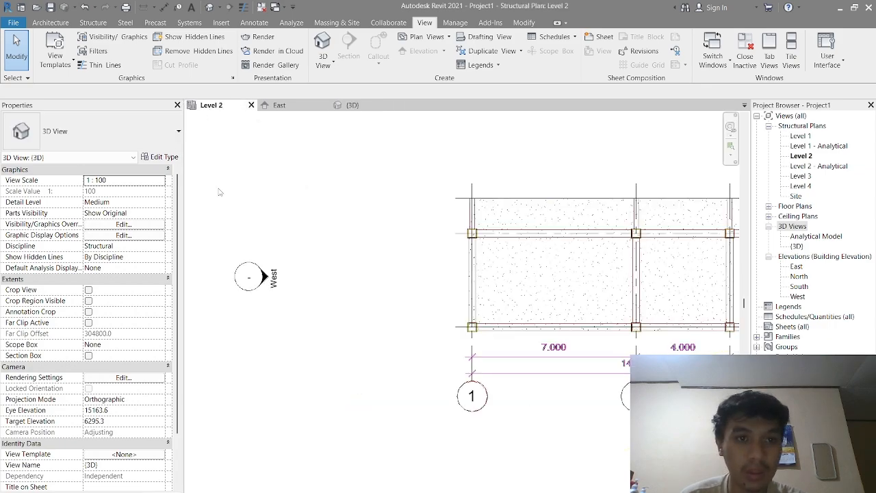
Duplicate the 300 x 600mm M_Concrete-Rectangular Beam type as 200x400, with b set to 200 and h to 400
{"action": "scroll", "coordinate": [472, 223], "scroll_direction": "up", "scroll_amount": 5}
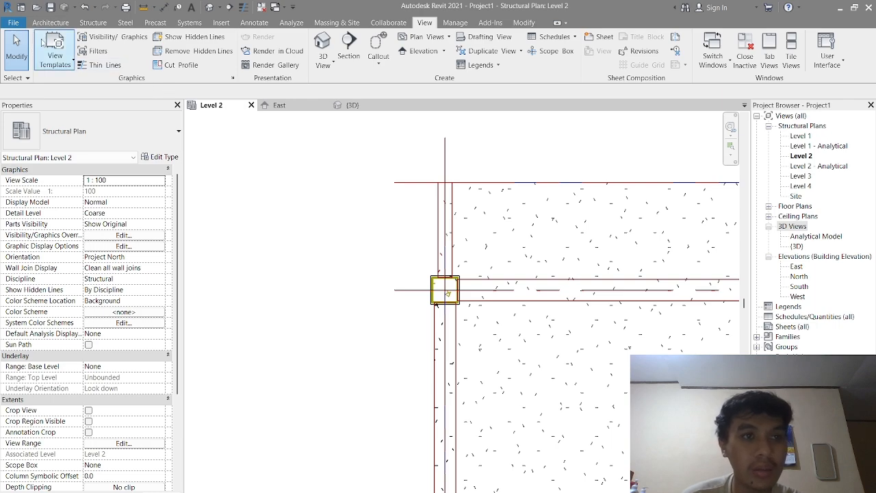
{"action": "left_click", "coordinate": [96, 24]}
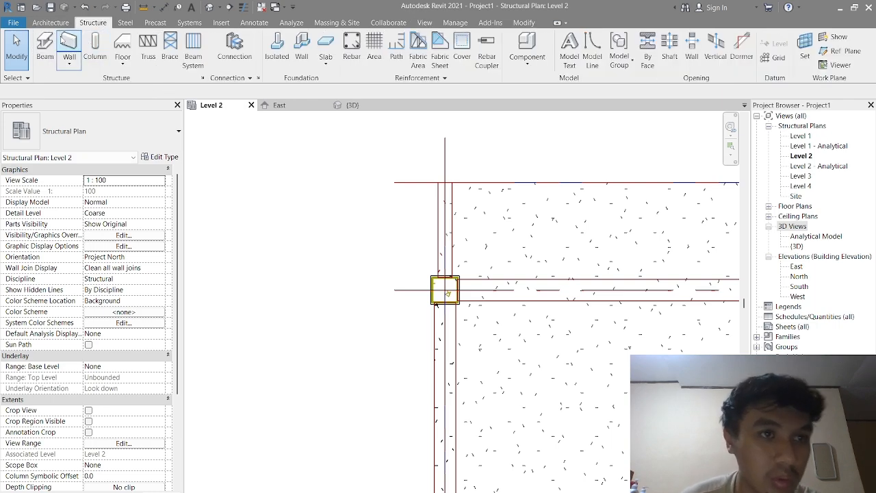
{"action": "left_click", "coordinate": [45, 48]}
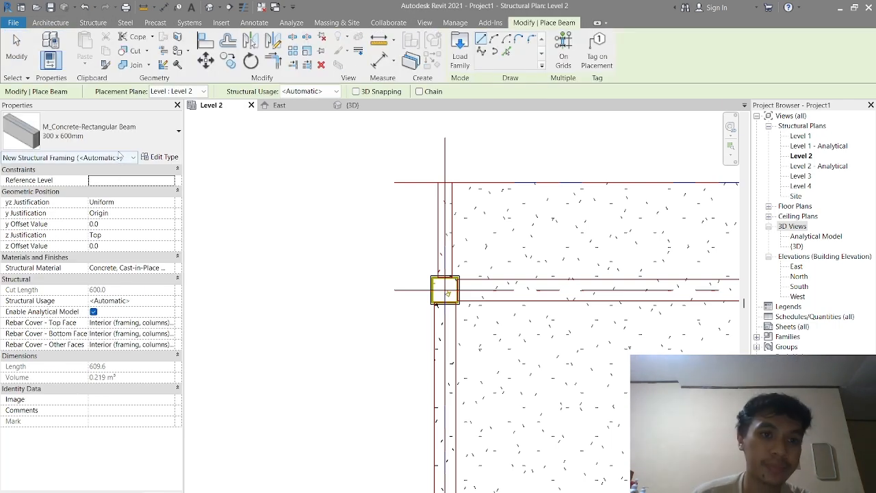
{"action": "left_click", "coordinate": [173, 141]}
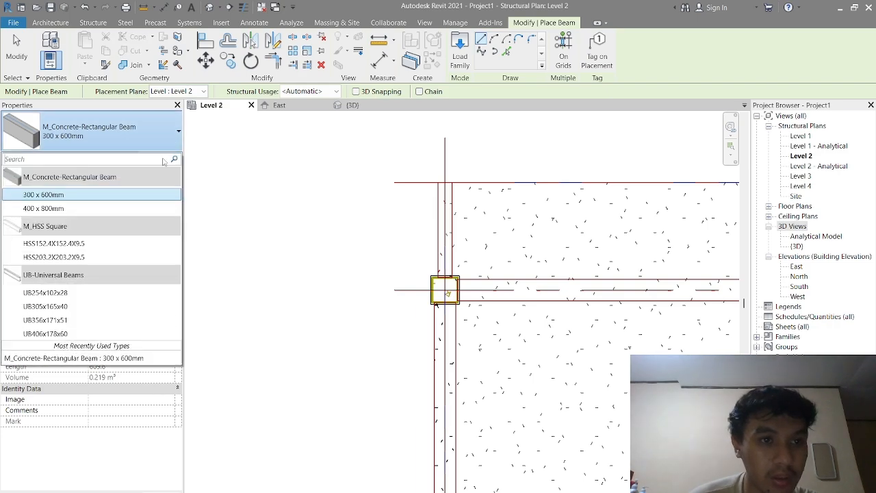
{"action": "left_click", "coordinate": [143, 195]}
{"action": "left_click", "coordinate": [149, 157]}
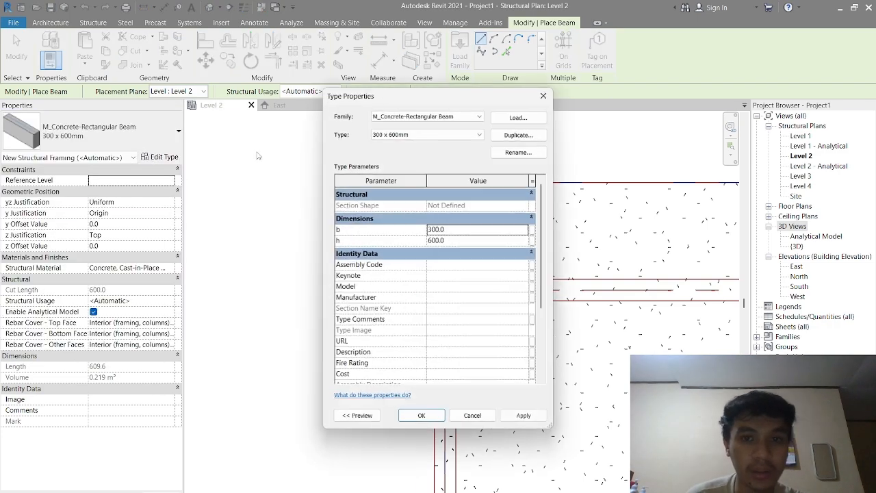
{"action": "left_click", "coordinate": [479, 134]}
{"action": "left_click", "coordinate": [518, 134]}
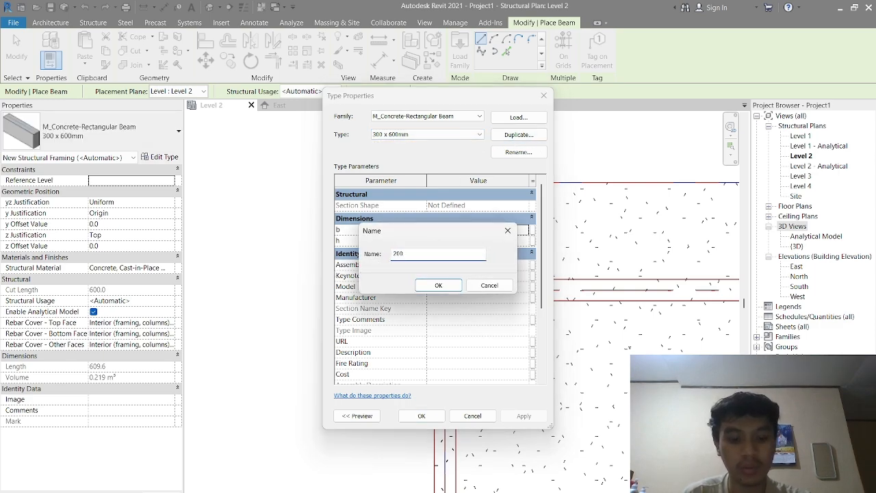
{"action": "key", "text": "Return"}
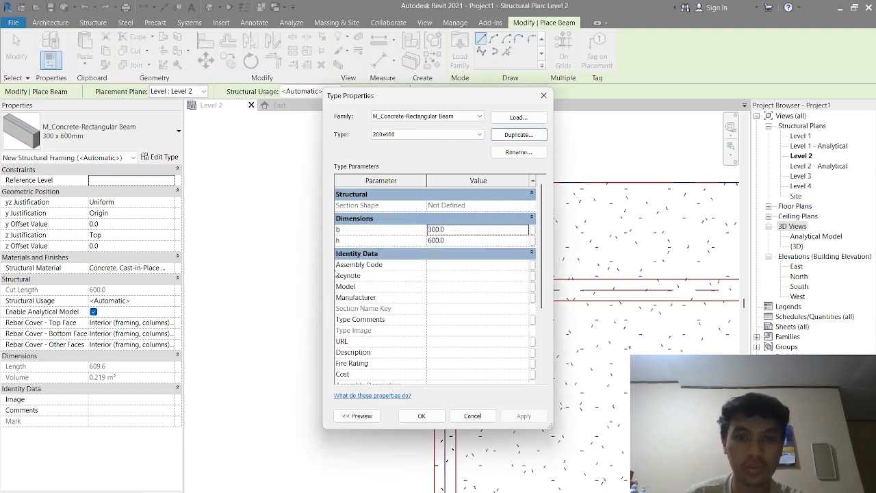
{"action": "left_click", "coordinate": [434, 229]}
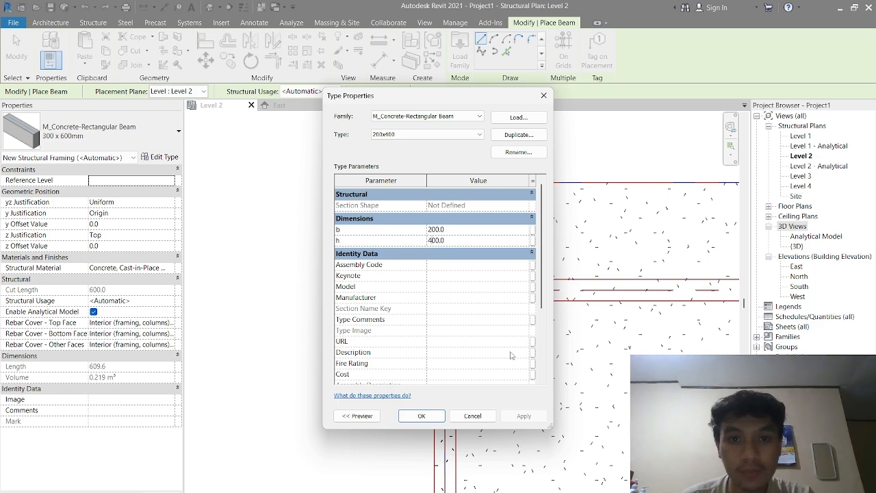
{"action": "left_click", "coordinate": [421, 415]}
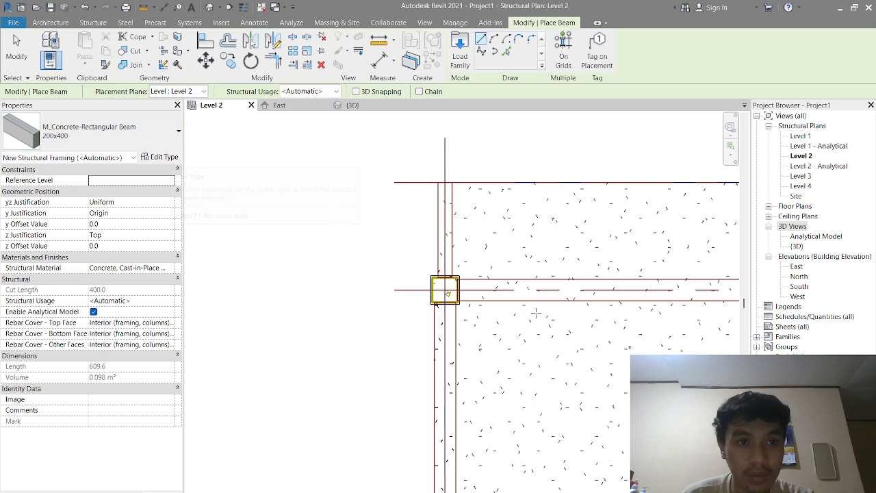
Place a 200x400 concrete beam on Level 2 along grid 1, from the grid B column to grid C
{"action": "left_click", "coordinate": [445, 290]}
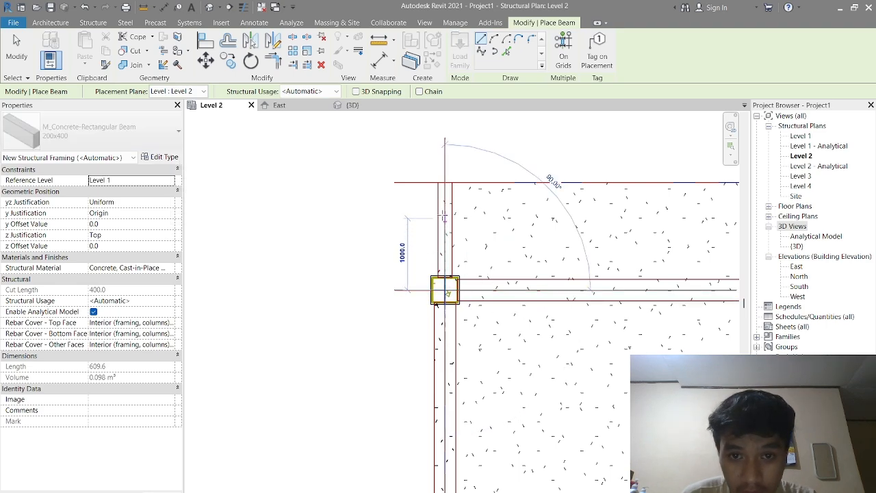
{"action": "left_click", "coordinate": [444, 182]}
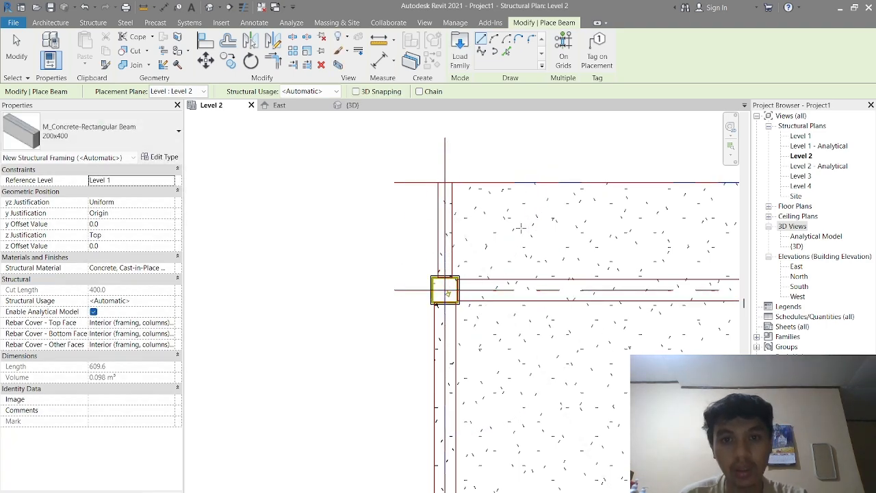
{"action": "scroll", "coordinate": [523, 229], "scroll_direction": "down", "scroll_amount": 2}
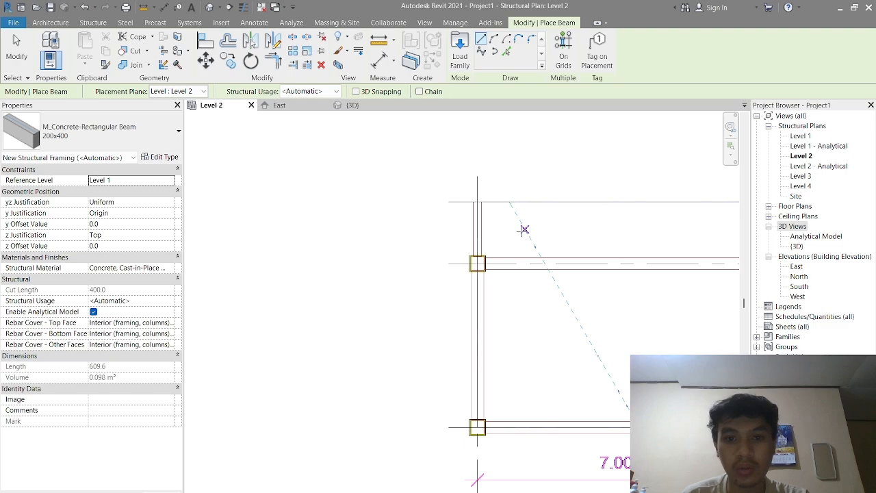
Examine the new 200x400 beam and its column connection in the 3D view from several sides, and return to the Level 2 plan
{"action": "left_click", "coordinate": [349, 106]}
{"action": "scroll", "coordinate": [537, 318], "scroll_direction": "up", "scroll_amount": 6}
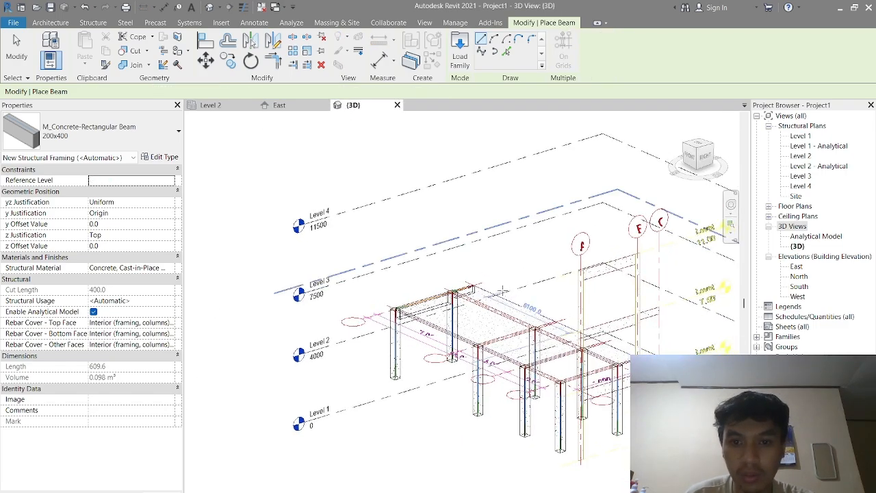
{"action": "middle_click_drag", "start_coordinate": [521, 308], "coordinate": [483, 293], "text": "shift"}
{"action": "scroll", "coordinate": [547, 305], "scroll_direction": "down", "scroll_amount": 3}
{"action": "middle_click_drag", "start_coordinate": [557, 319], "coordinate": [721, 308], "text": "shift"}
{"action": "scroll", "coordinate": [518, 410], "scroll_direction": "down", "scroll_amount": 1}
{"action": "middle_click_drag", "start_coordinate": [407, 419], "coordinate": [390, 409], "text": "shift"}
{"action": "scroll", "coordinate": [417, 303], "scroll_direction": "up", "scroll_amount": 3}
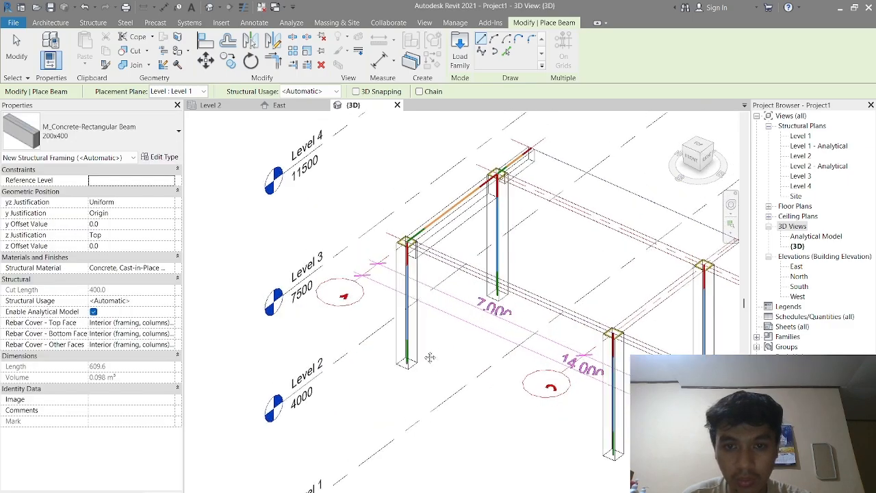
{"action": "left_click", "coordinate": [215, 105]}
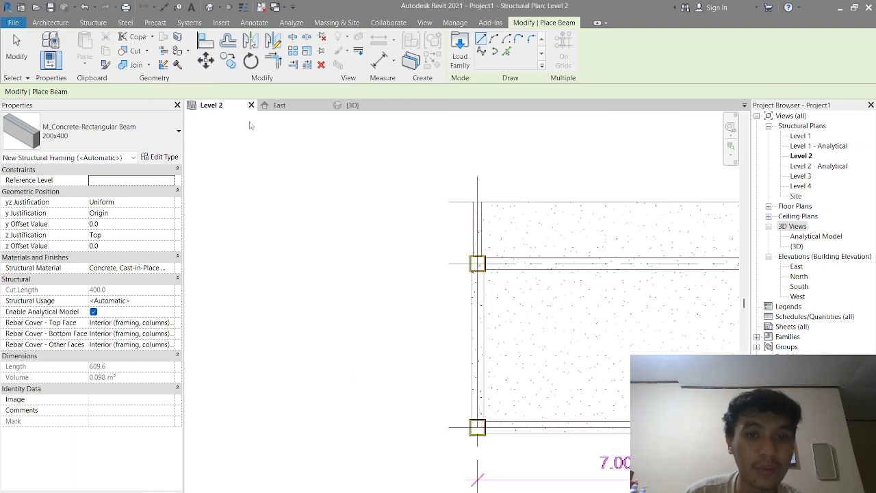
{"action": "scroll", "coordinate": [573, 296], "scroll_direction": "down", "scroll_amount": 2}
{"action": "key", "text": "Escape"}
{"action": "key", "text": "Escape"}
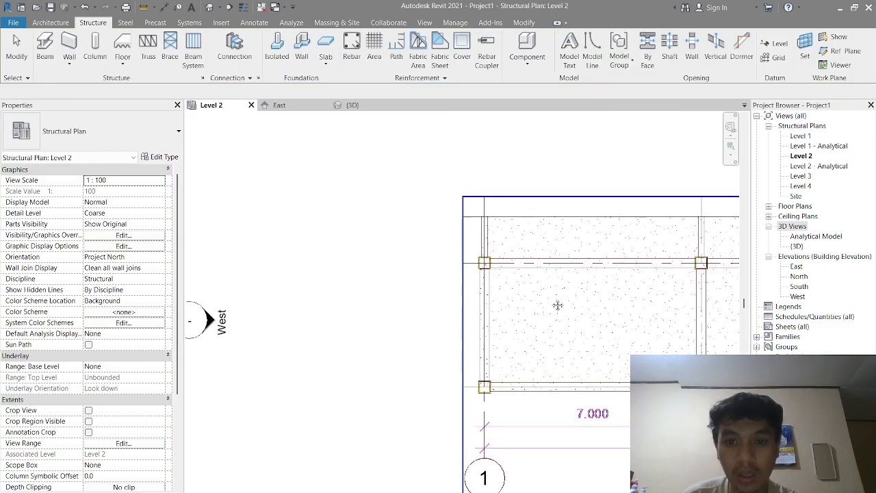
Try to copy the grid 1 beams together with their columns to grid 2, undo the copy, and check the model in 3D
{"action": "middle_click_drag", "start_coordinate": [557, 305], "coordinate": [429, 269]}
{"action": "scroll", "coordinate": [338, 279], "scroll_direction": "down", "scroll_amount": 2}
{"action": "scroll", "coordinate": [380, 246], "scroll_direction": "up", "scroll_amount": 1}
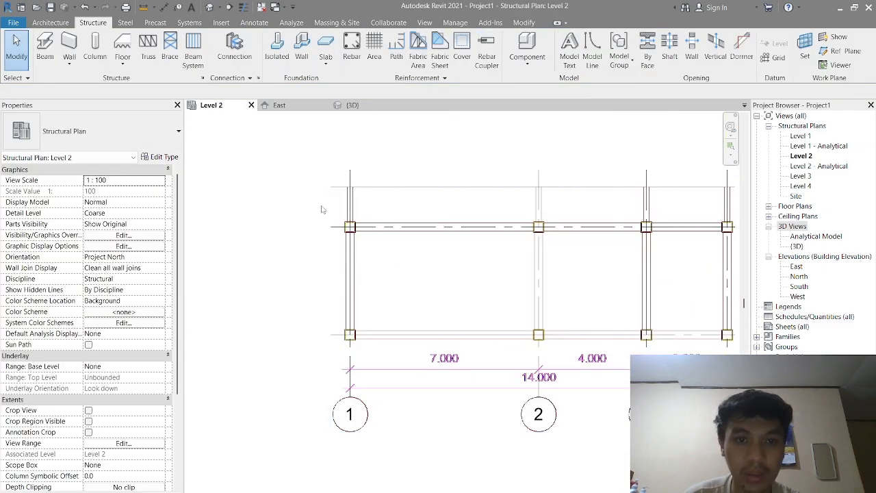
{"action": "left_click_drag", "start_coordinate": [330, 203], "coordinate": [395, 369]}
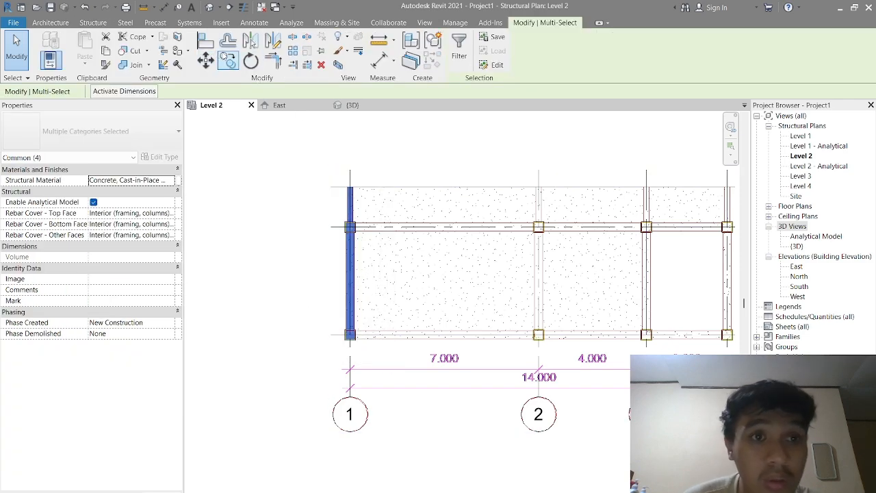
{"action": "left_click", "coordinate": [228, 61]}
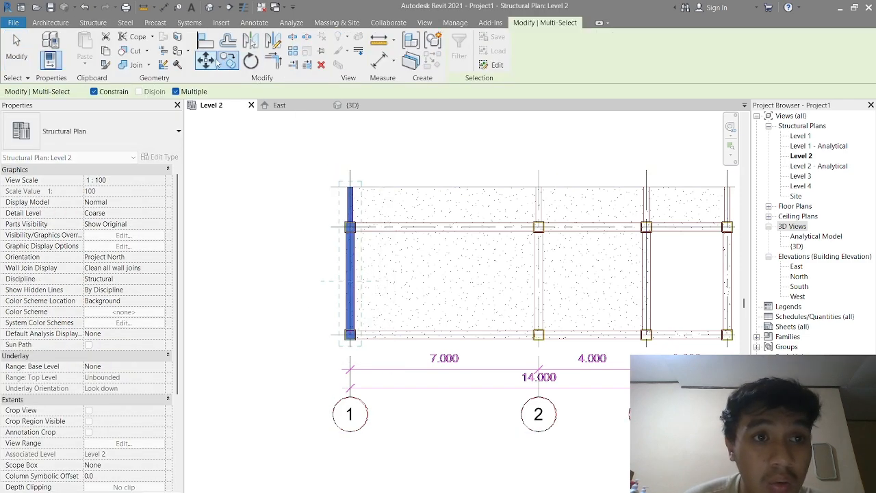
{"action": "right_click", "coordinate": [341, 210]}
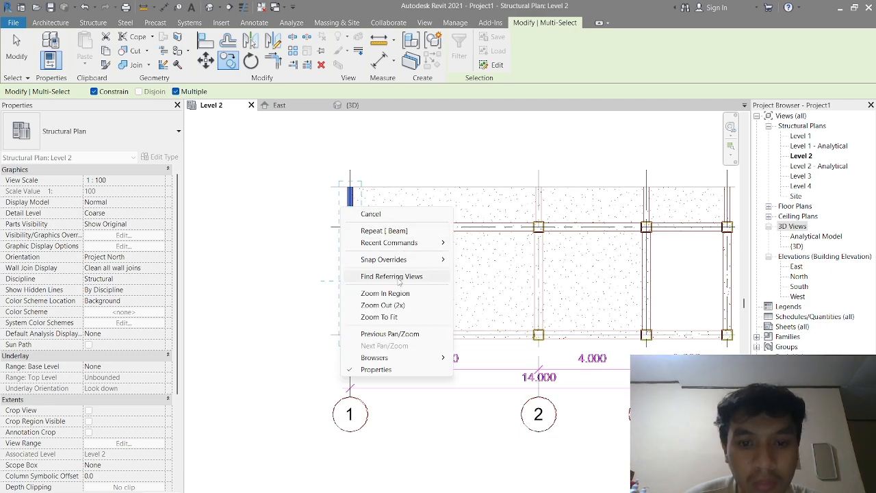
{"action": "left_click", "coordinate": [235, 132]}
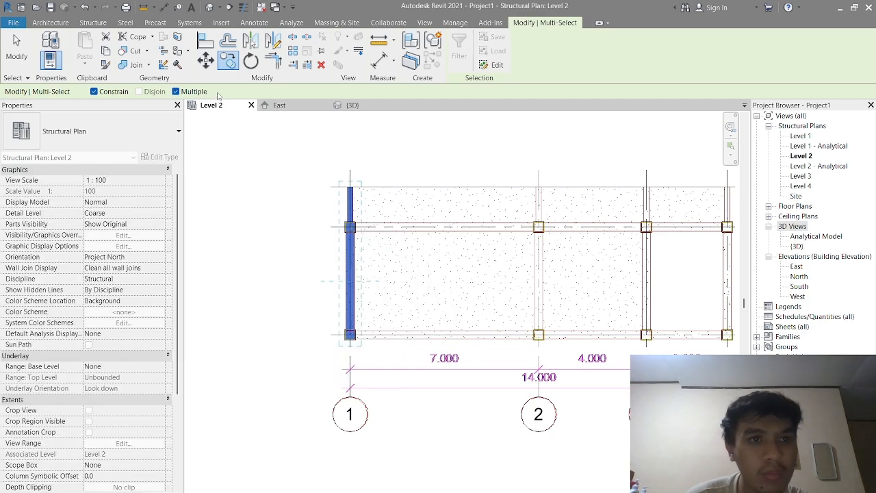
{"action": "left_click", "coordinate": [351, 187]}
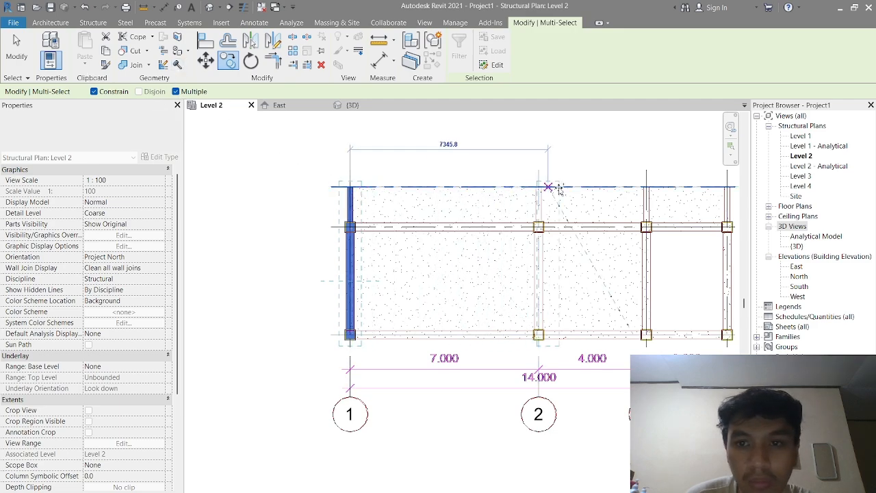
{"action": "left_click", "coordinate": [538, 187]}
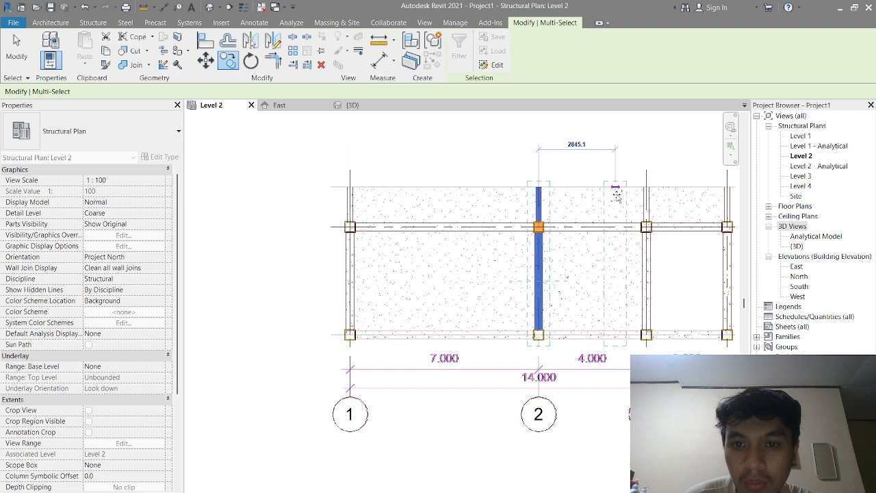
{"action": "middle_click_drag", "start_coordinate": [612, 236], "coordinate": [498, 241]}
{"action": "key", "text": "Escape"}
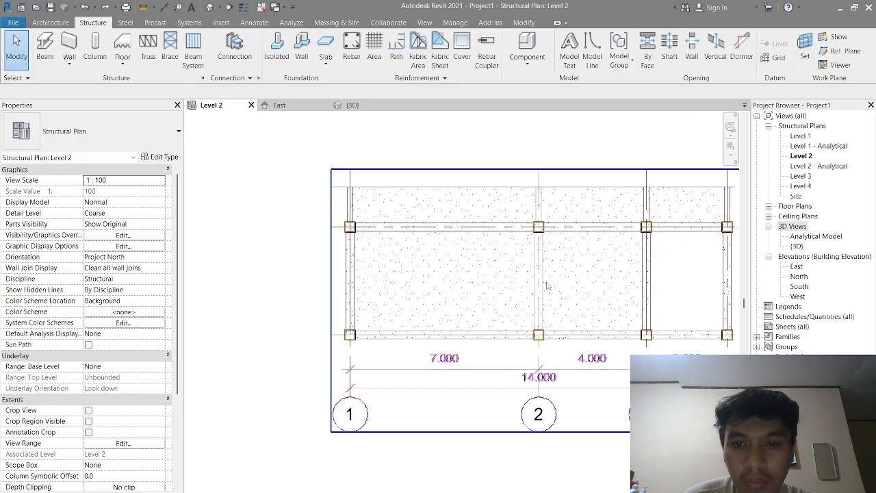
{"action": "key", "text": "ctrl+z"}
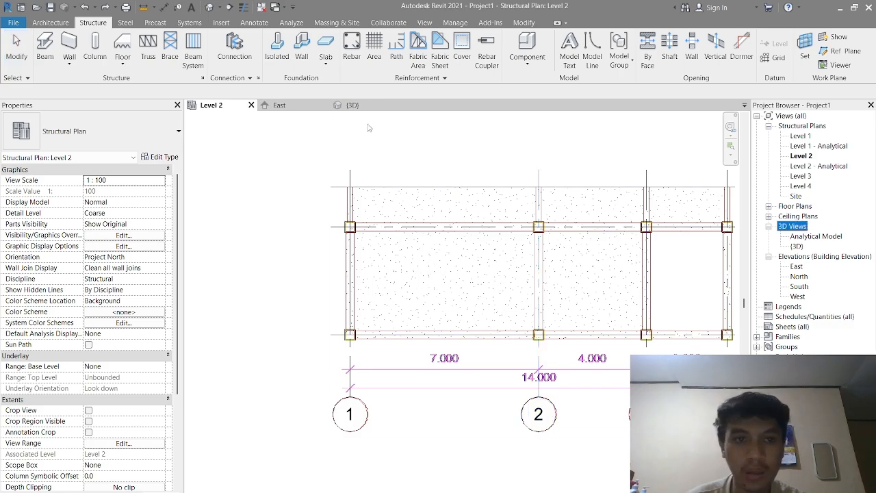
{"action": "left_click", "coordinate": [359, 108]}
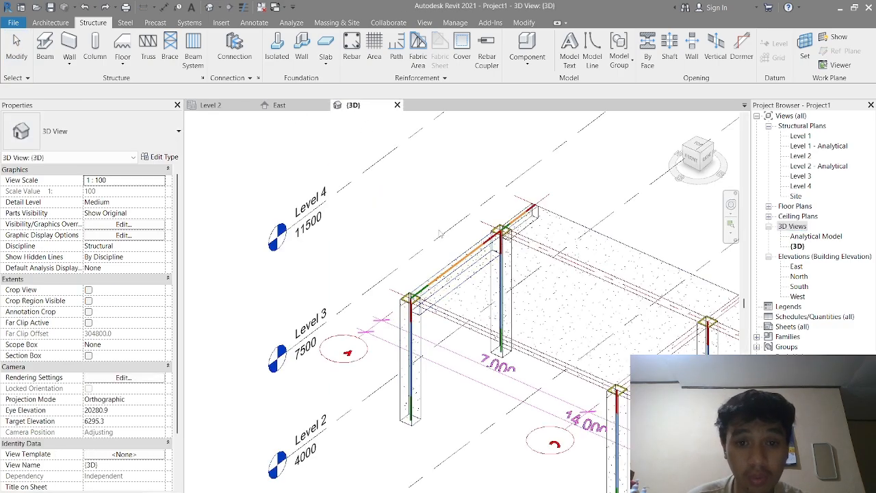
{"action": "middle_click_drag", "start_coordinate": [448, 315], "coordinate": [328, 260]}
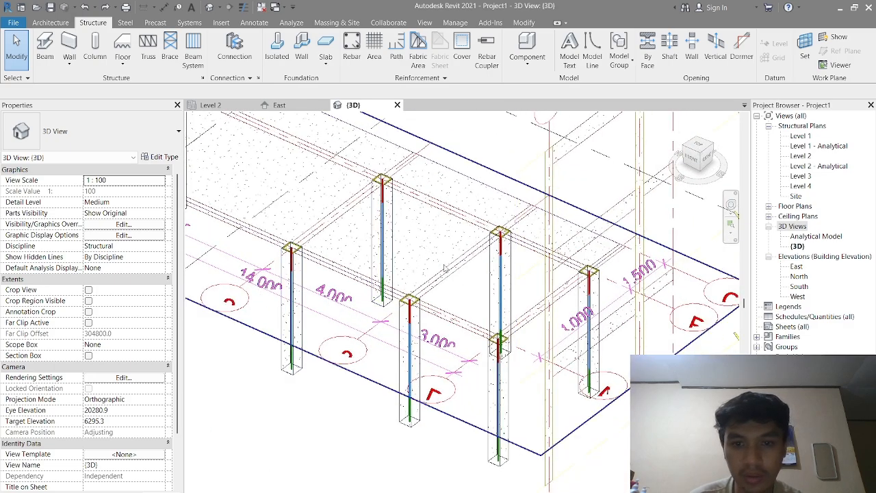
{"action": "left_click", "coordinate": [209, 106]}
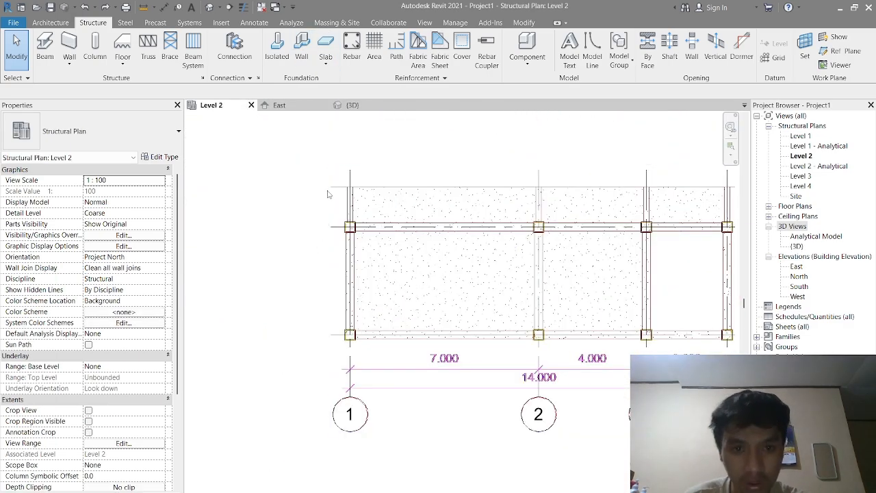
Copy the two grid 1 beams, with the columns filtered out of the selection, to grids 2, 3 and 4 on Level 2
{"action": "left_click_drag", "start_coordinate": [301, 178], "coordinate": [408, 364]}
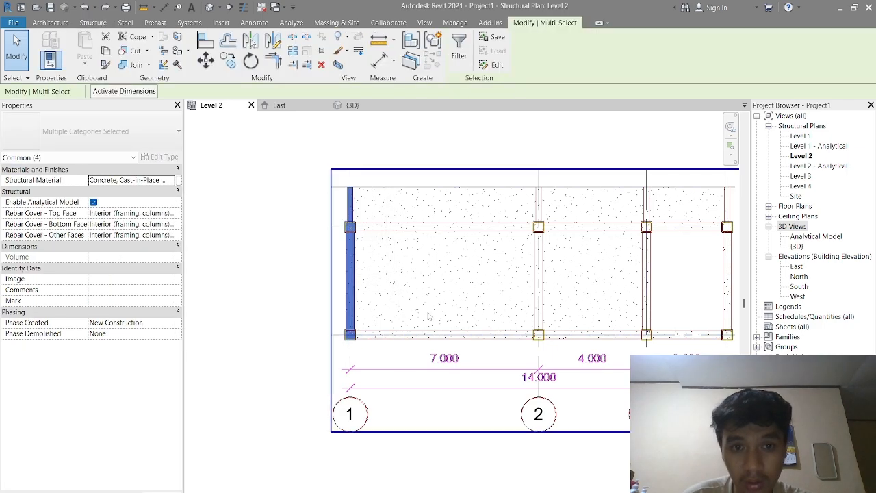
{"action": "left_click", "coordinate": [458, 47]}
{"action": "left_click", "coordinate": [425, 194]}
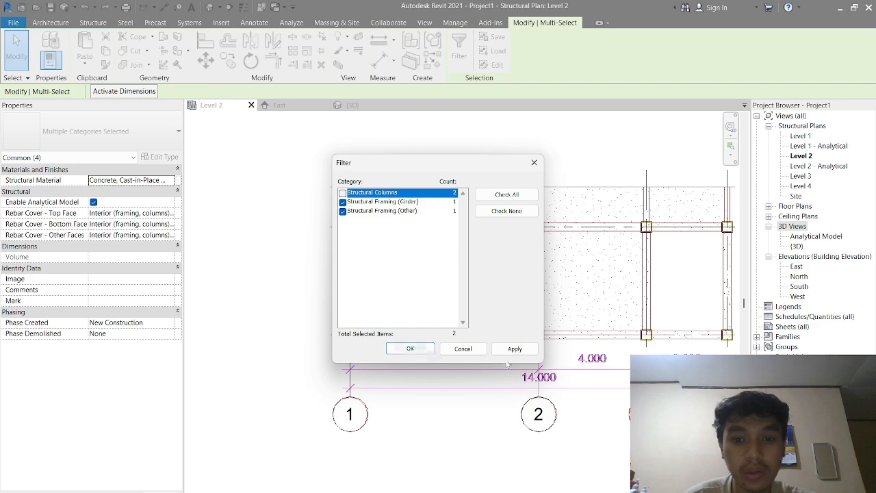
{"action": "left_click", "coordinate": [505, 351]}
{"action": "left_click", "coordinate": [410, 349]}
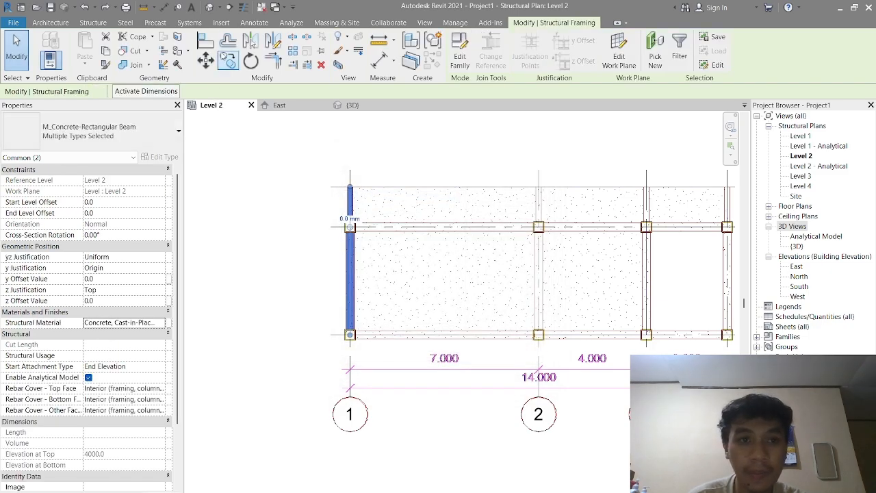
{"action": "left_click", "coordinate": [228, 60]}
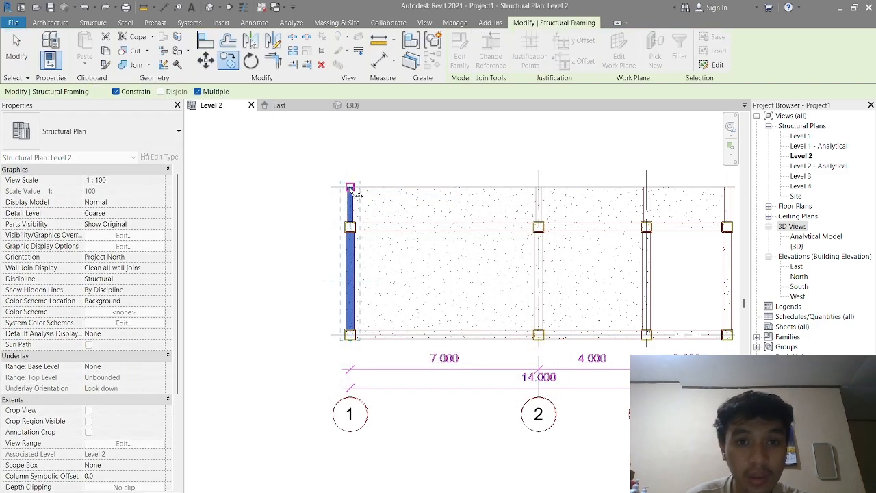
{"action": "left_click", "coordinate": [349, 186]}
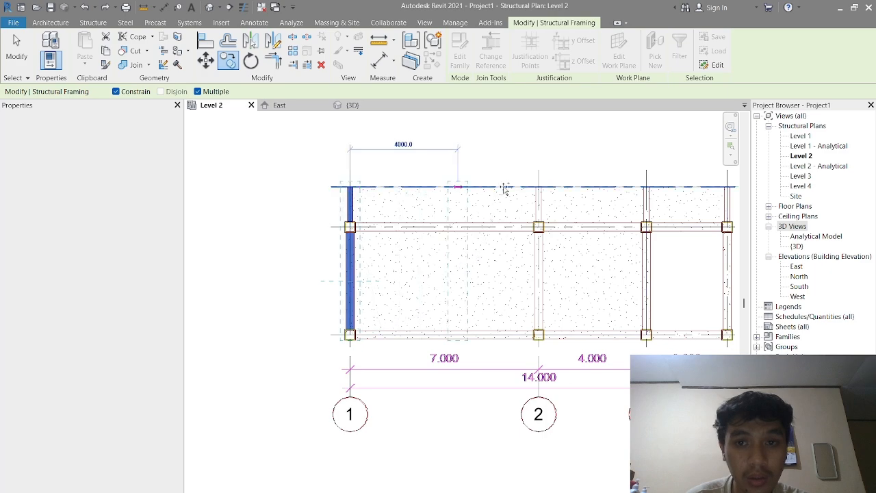
{"action": "left_click", "coordinate": [539, 187]}
{"action": "middle_click_drag", "start_coordinate": [539, 186], "coordinate": [356, 183]}
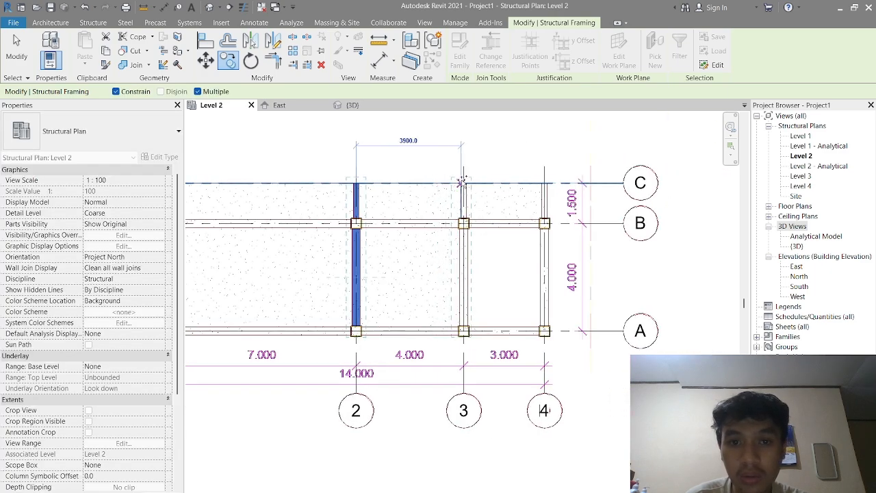
{"action": "left_click", "coordinate": [463, 182]}
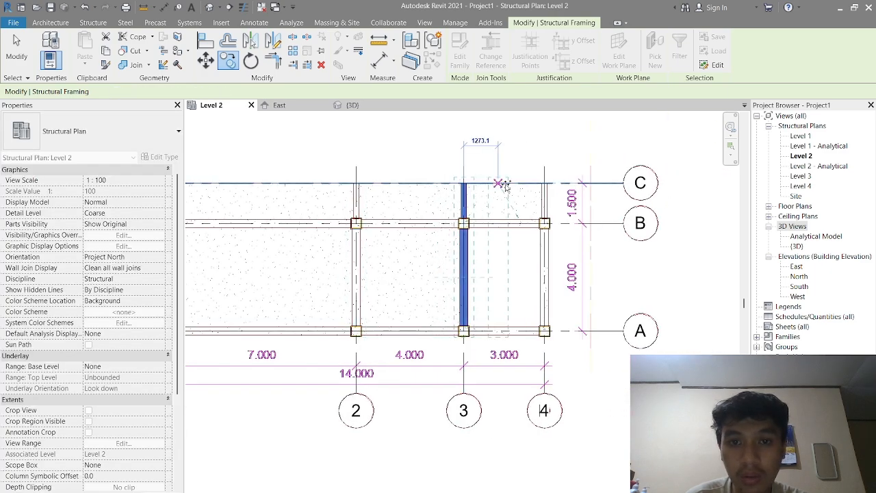
{"action": "left_click", "coordinate": [544, 183]}
{"action": "left_click", "coordinate": [254, 123]}
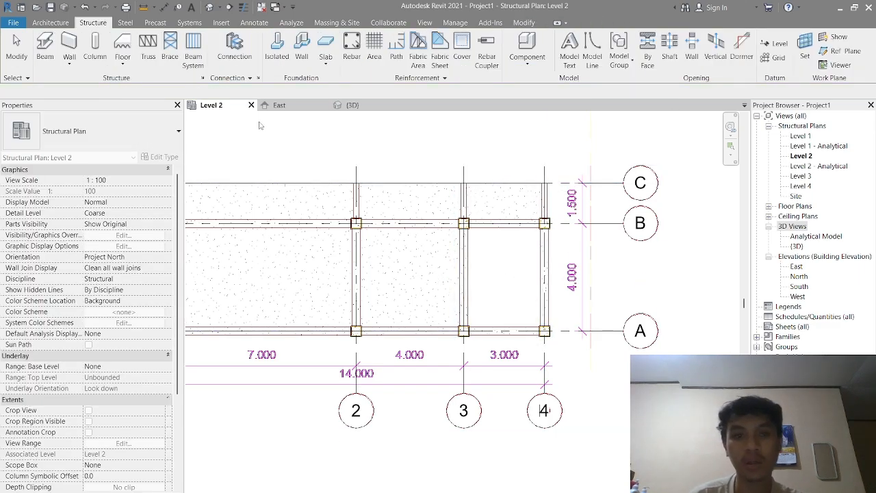
Examine the copied beams in the 3D view and across the Level 2 plan
{"action": "left_click", "coordinate": [358, 106]}
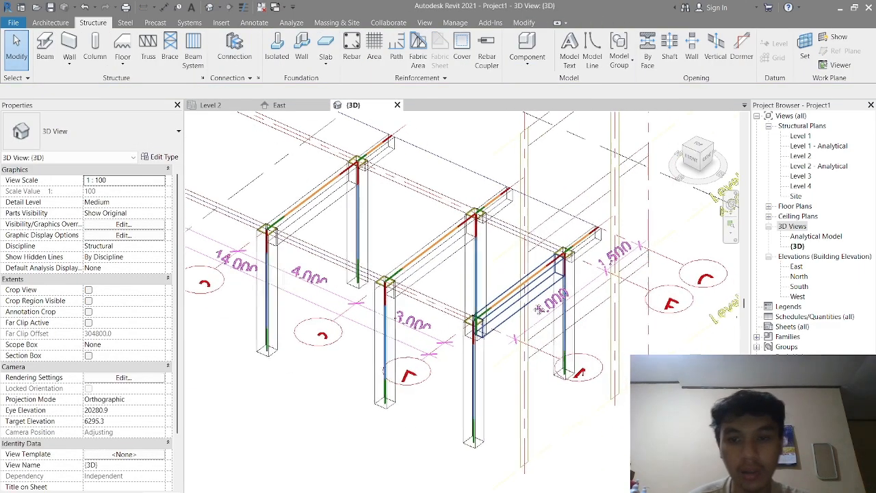
{"action": "middle_click_drag", "start_coordinate": [468, 323], "coordinate": [386, 351]}
{"action": "scroll", "coordinate": [442, 273], "scroll_direction": "up", "scroll_amount": 3}
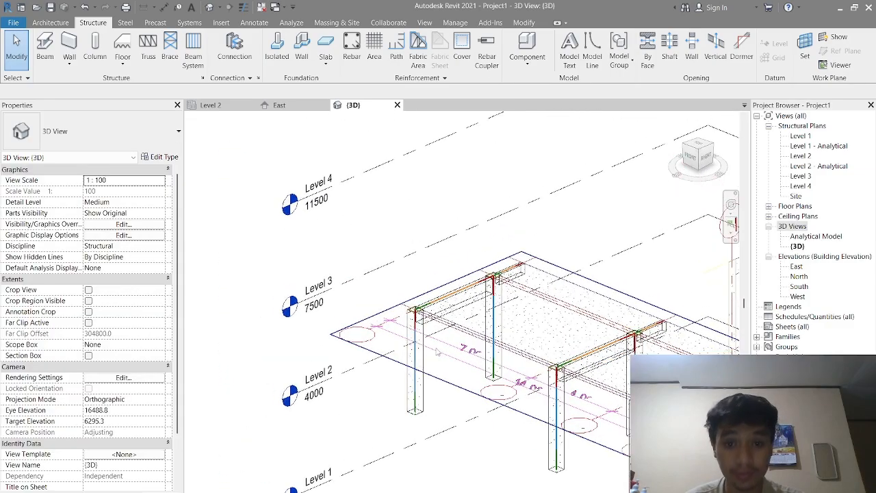
{"action": "left_click", "coordinate": [232, 106]}
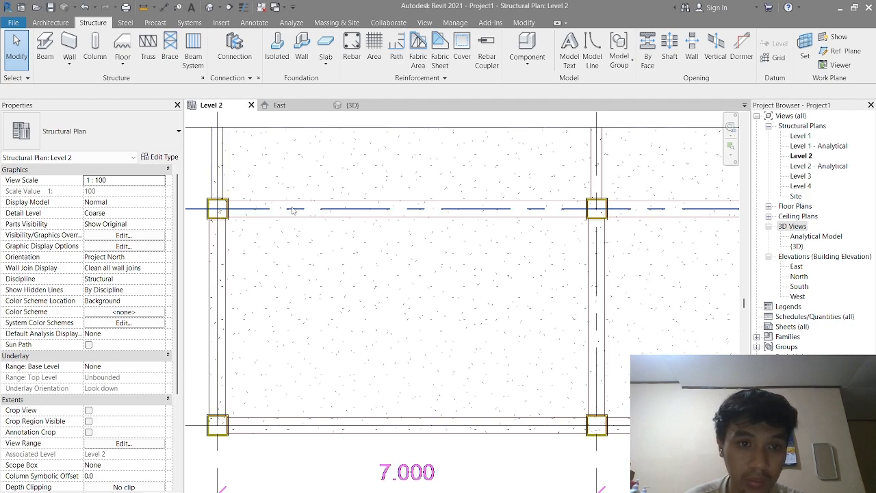
{"action": "scroll", "coordinate": [538, 213], "scroll_direction": "down", "scroll_amount": 1}
{"action": "middle_click_drag", "start_coordinate": [547, 226], "coordinate": [264, 240]}
{"action": "scroll", "coordinate": [355, 232], "scroll_direction": "down", "scroll_amount": 1}
{"action": "middle_click_drag", "start_coordinate": [356, 232], "coordinate": [548, 234]}
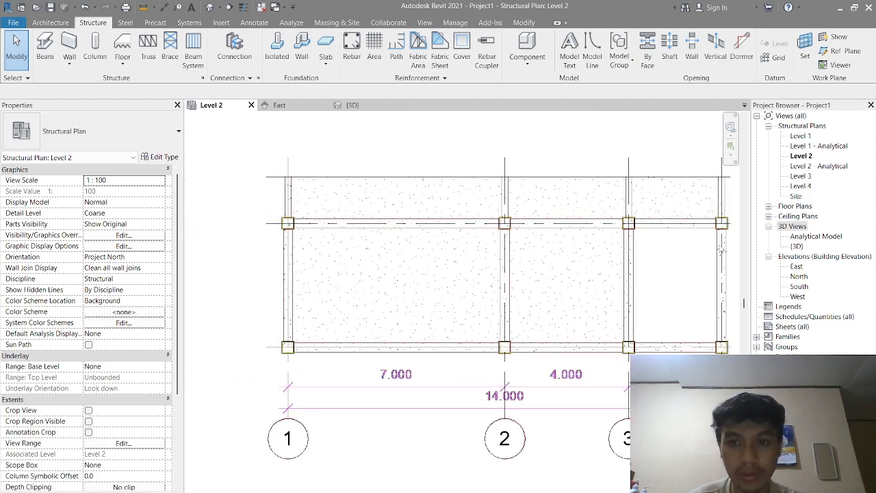
{"action": "scroll", "coordinate": [318, 222], "scroll_direction": "up", "scroll_amount": 3}
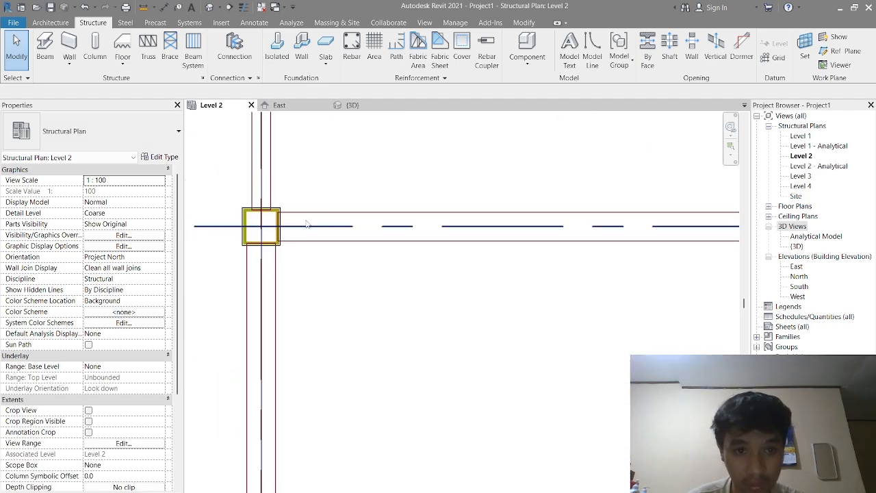
{"action": "scroll", "coordinate": [317, 217], "scroll_direction": "down", "scroll_amount": 1}
Place a 300 x 600mm M_Concrete-Rectangular Beam on Level 2 along grid B, from the grid 1 column to the grid 4 column
{"action": "scroll", "coordinate": [316, 218], "scroll_direction": "up", "scroll_amount": 4}
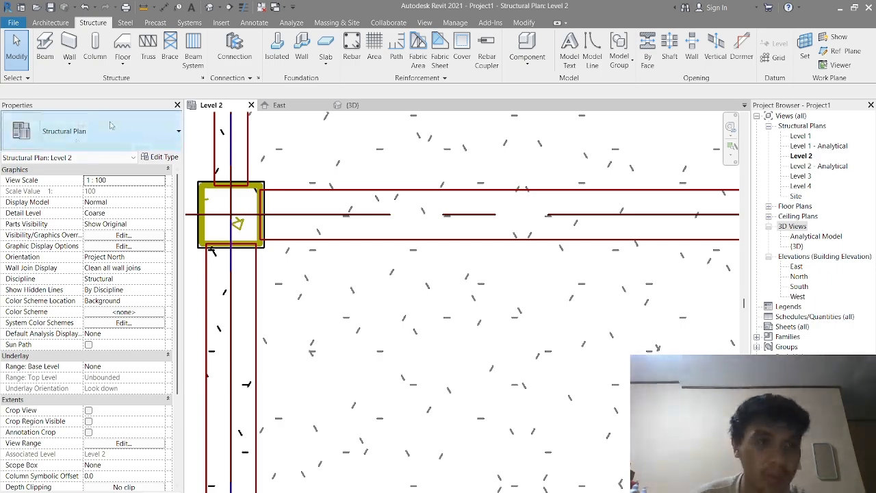
{"action": "left_click", "coordinate": [48, 52]}
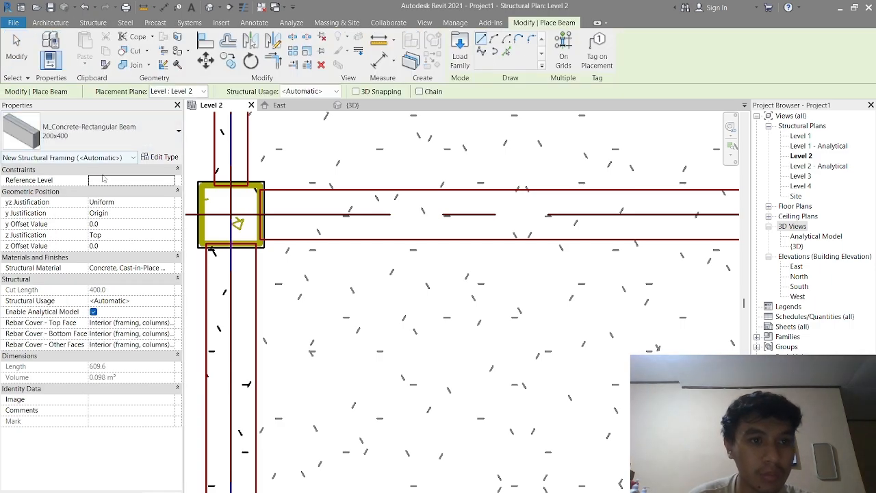
{"action": "left_click", "coordinate": [103, 130]}
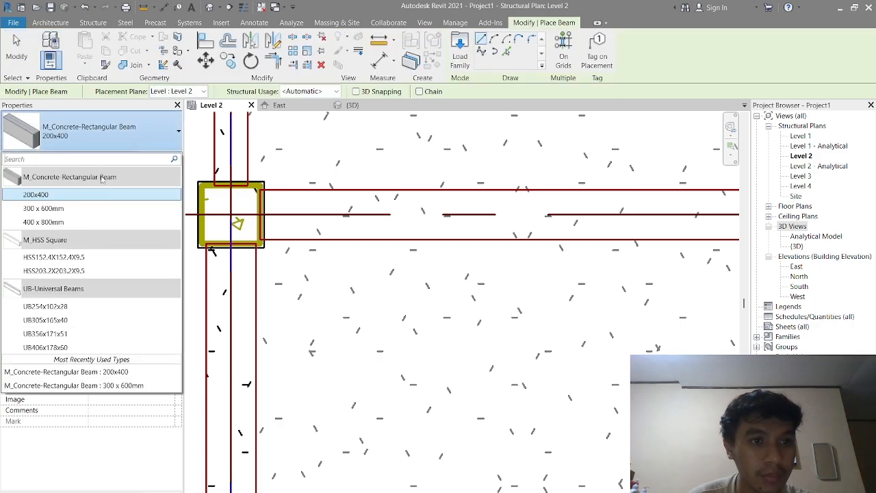
{"action": "left_click", "coordinate": [89, 208]}
{"action": "left_click", "coordinate": [231, 215]}
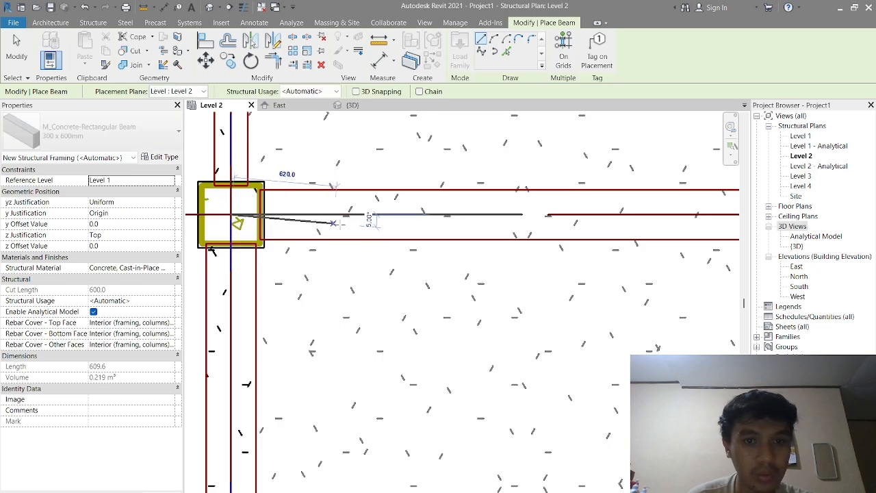
{"action": "scroll", "coordinate": [384, 216], "scroll_direction": "down", "scroll_amount": 3}
{"action": "scroll", "coordinate": [502, 220], "scroll_direction": "down", "scroll_amount": 3}
{"action": "middle_click_drag", "start_coordinate": [404, 232], "coordinate": [199, 237]}
{"action": "scroll", "coordinate": [233, 233], "scroll_direction": "down", "scroll_amount": 2}
{"action": "middle_click_drag", "start_coordinate": [616, 240], "coordinate": [335, 259]}
{"action": "scroll", "coordinate": [495, 241], "scroll_direction": "up", "scroll_amount": 2}
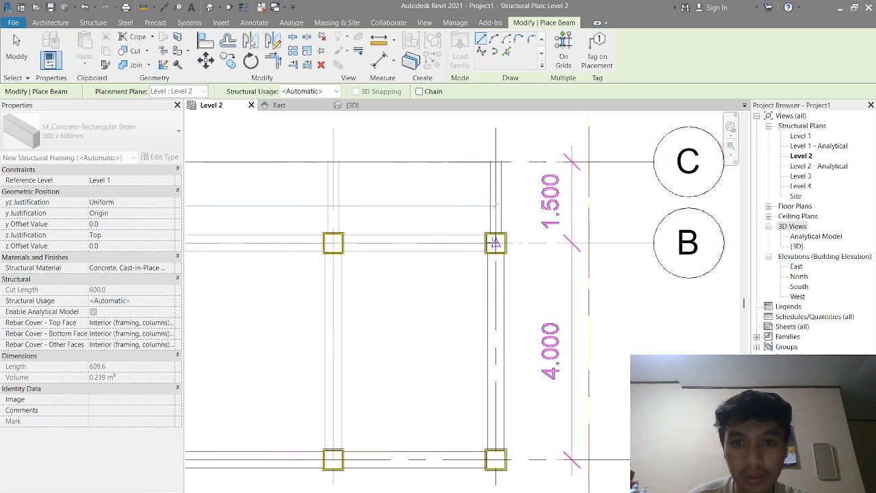
{"action": "left_click", "coordinate": [495, 243]}
Place a 300 x 600mm concrete beam on Level 2 along grid A, from the grid 1 column to the grid 4 column
{"action": "scroll", "coordinate": [395, 330], "scroll_direction": "down", "scroll_amount": 2}
{"action": "middle_click_drag", "start_coordinate": [394, 331], "coordinate": [649, 185]}
{"action": "left_click", "coordinate": [274, 257]}
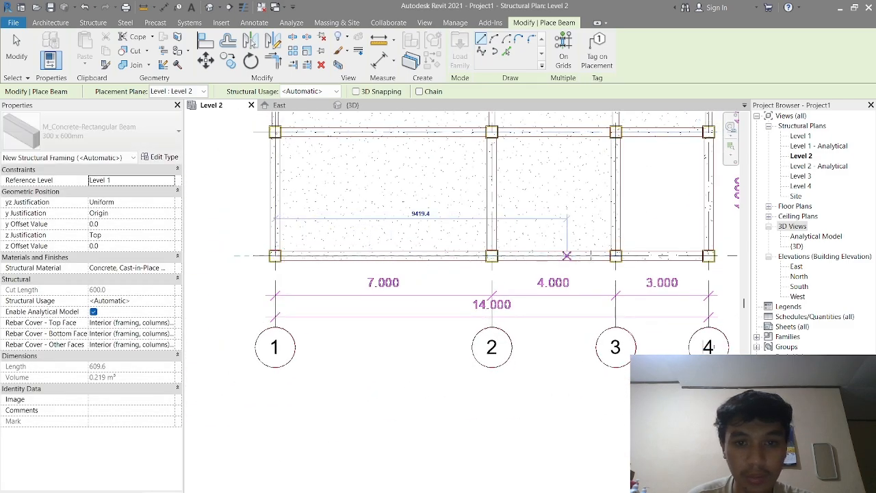
{"action": "middle_click_drag", "start_coordinate": [563, 254], "coordinate": [339, 252]}
{"action": "left_click", "coordinate": [489, 254]}
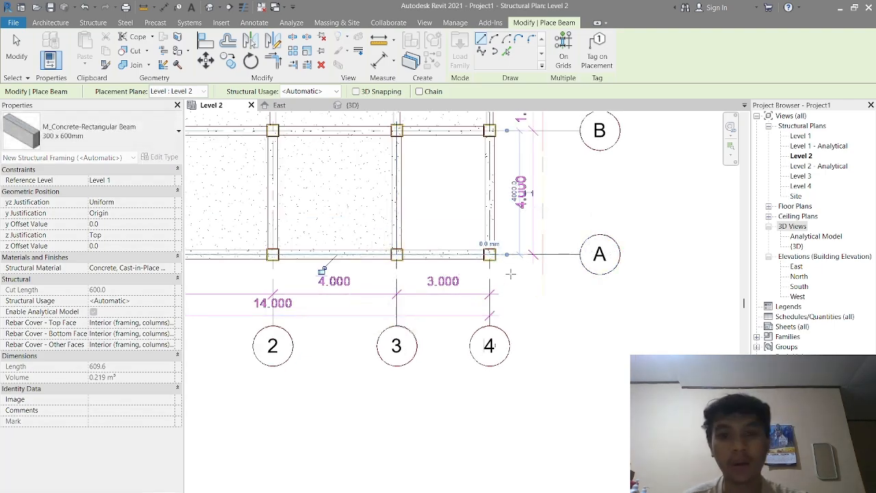
Check the grid A beam's end at grid 4 and examine the whole Level 2 frame in 3D from several sides
{"action": "scroll", "coordinate": [510, 274], "scroll_direction": "up", "scroll_amount": 4}
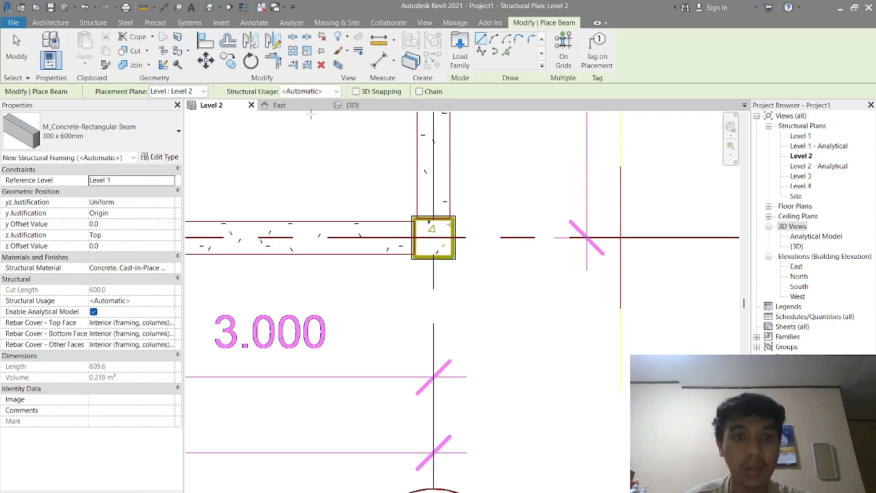
{"action": "left_click", "coordinate": [352, 105]}
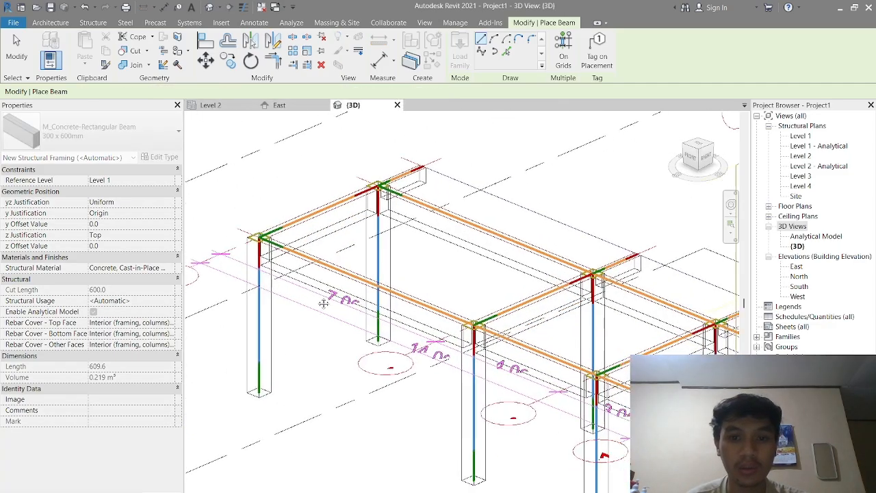
{"action": "scroll", "coordinate": [369, 277], "scroll_direction": "up", "scroll_amount": 3}
{"action": "middle_click_drag", "start_coordinate": [370, 277], "coordinate": [513, 334], "text": "shift"}
{"action": "scroll", "coordinate": [386, 358], "scroll_direction": "down", "scroll_amount": 1}
{"action": "scroll", "coordinate": [667, 414], "scroll_direction": "down", "scroll_amount": 2}
{"action": "middle_click_drag", "start_coordinate": [513, 333], "coordinate": [401, 243], "text": "shift"}
{"action": "scroll", "coordinate": [418, 295], "scroll_direction": "down", "scroll_amount": 3}
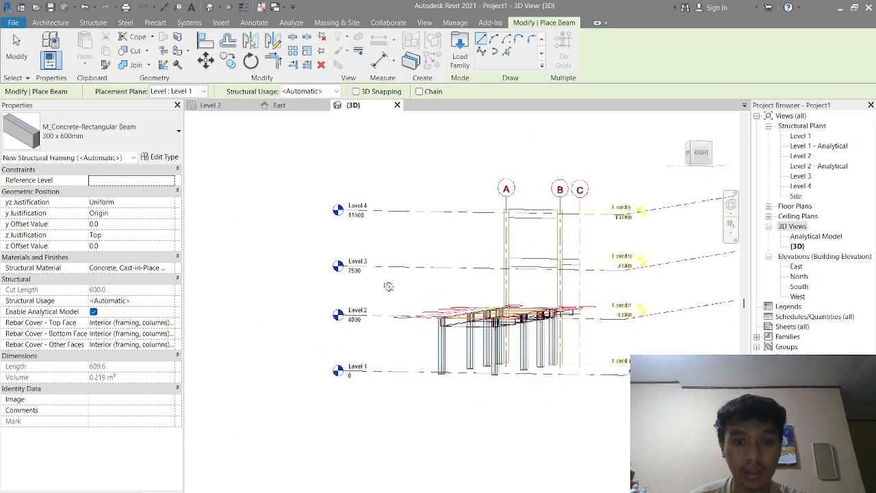
{"action": "middle_click_drag", "start_coordinate": [388, 286], "coordinate": [548, 367], "text": "shift"}
{"action": "scroll", "coordinate": [422, 286], "scroll_direction": "up", "scroll_amount": 1}
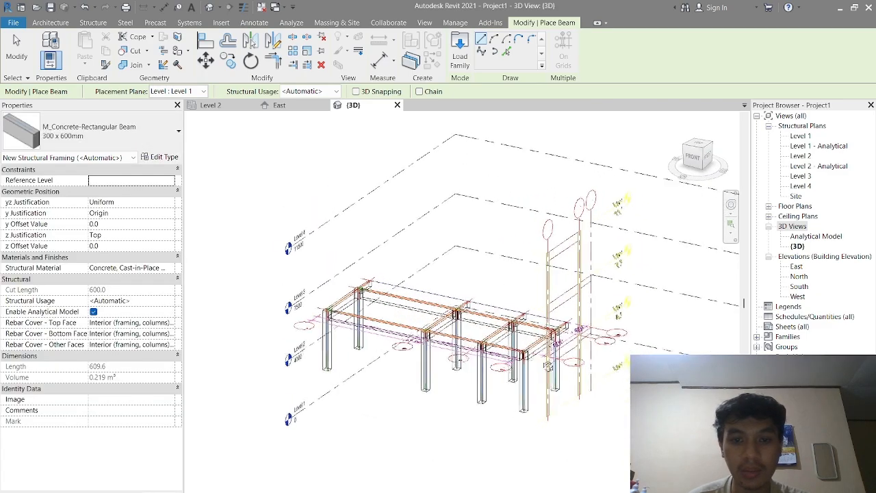
{"action": "scroll", "coordinate": [402, 353], "scroll_direction": "up", "scroll_amount": 3}
{"action": "key", "text": "Escape"}
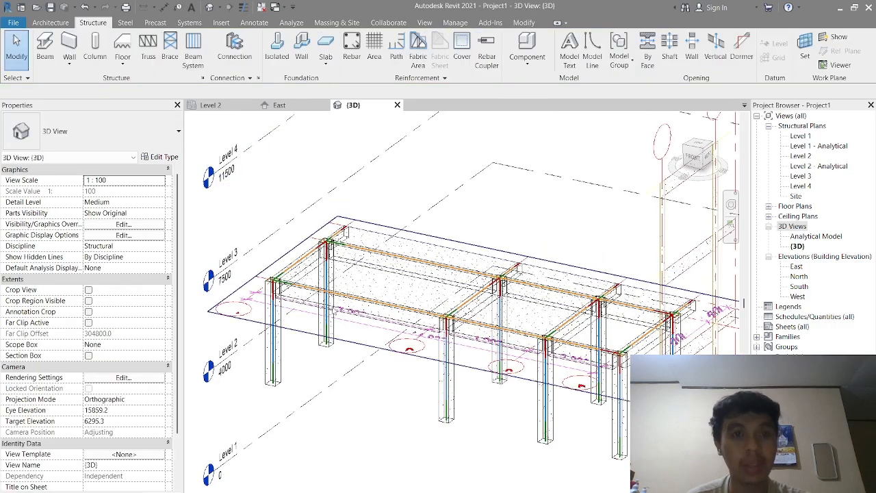
Inspect the beam-column joints on grid A at grids 1 and 2 in 3D, selecting the grid A and grid 2 girders
{"action": "scroll", "coordinate": [446, 331], "scroll_direction": "up", "scroll_amount": 6}
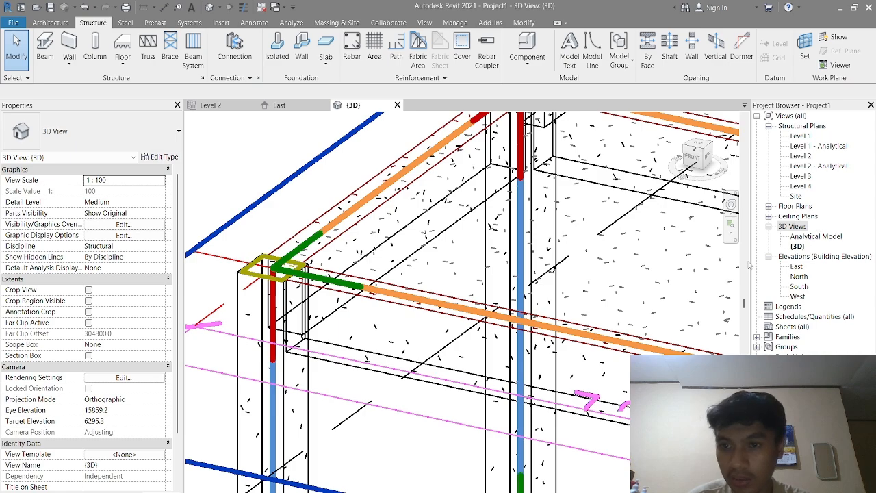
{"action": "left_click", "coordinate": [310, 281]}
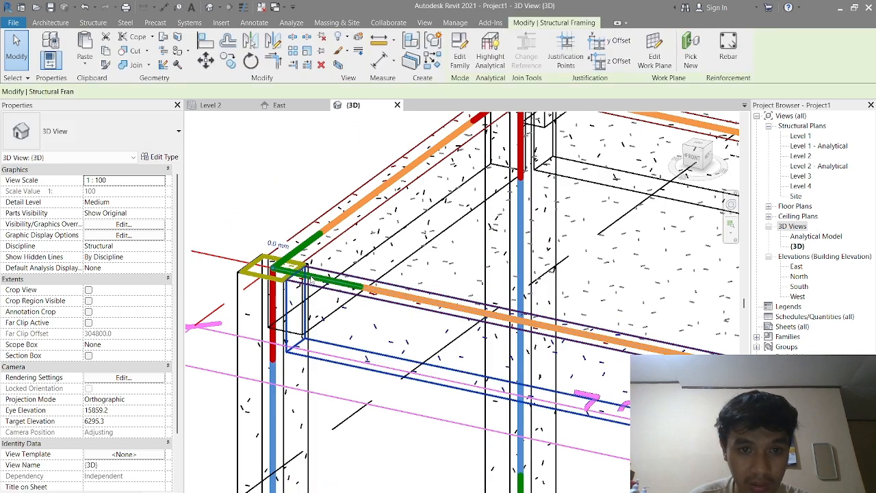
{"action": "right_click", "coordinate": [429, 302]}
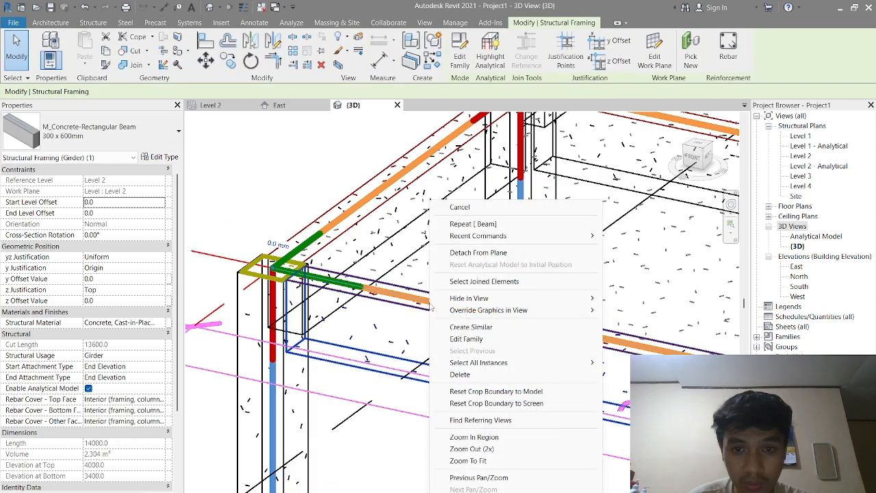
{"action": "key", "text": "Escape"}
{"action": "key", "text": "Escape"}
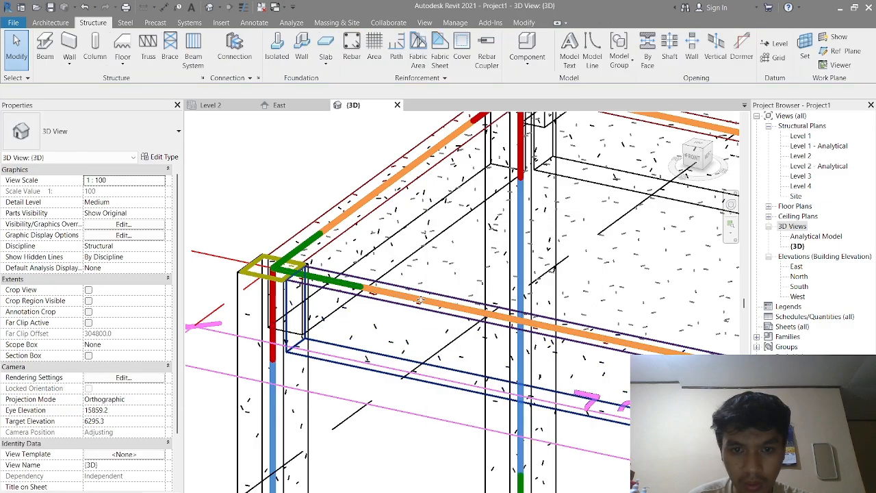
{"action": "scroll", "coordinate": [535, 334], "scroll_direction": "down", "scroll_amount": 4}
{"action": "scroll", "coordinate": [536, 333], "scroll_direction": "up", "scroll_amount": 6}
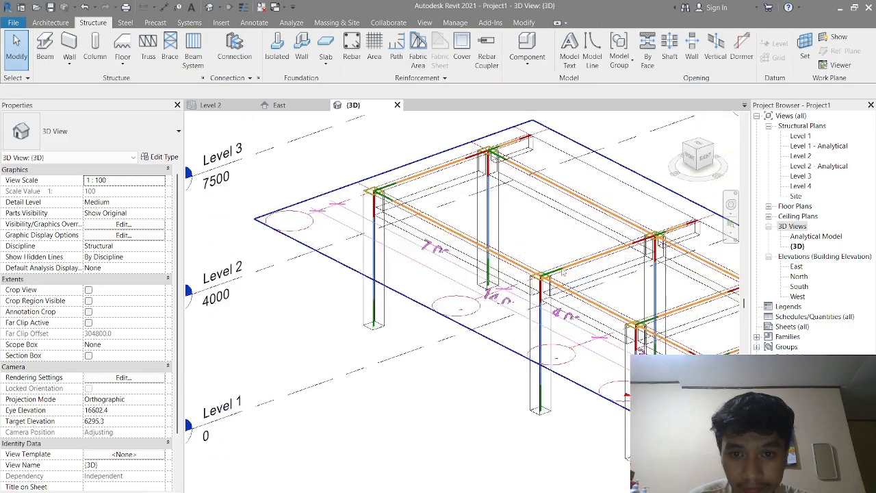
{"action": "middle_click_drag", "start_coordinate": [582, 277], "coordinate": [546, 291]}
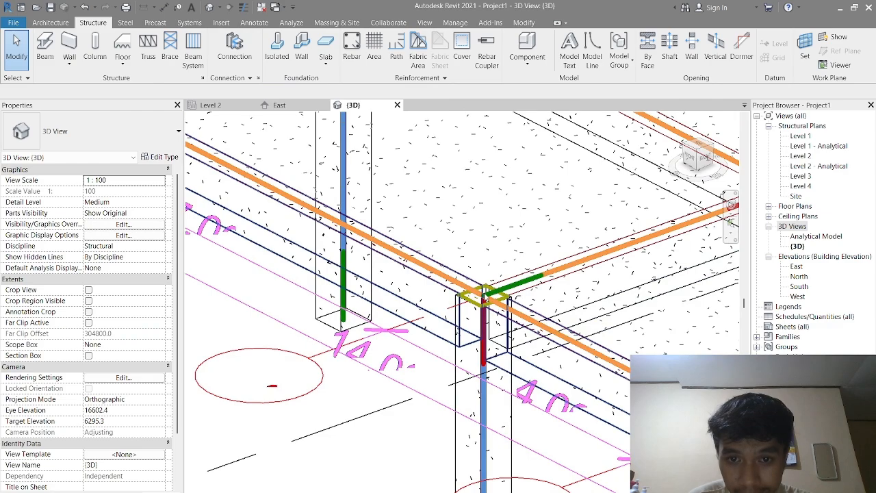
{"action": "left_click", "coordinate": [552, 276]}
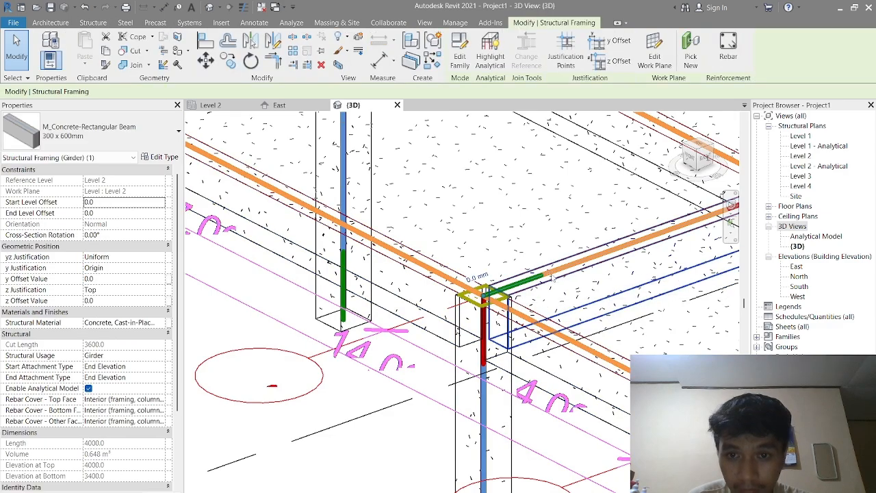
{"action": "double_click", "coordinate": [552, 275]}
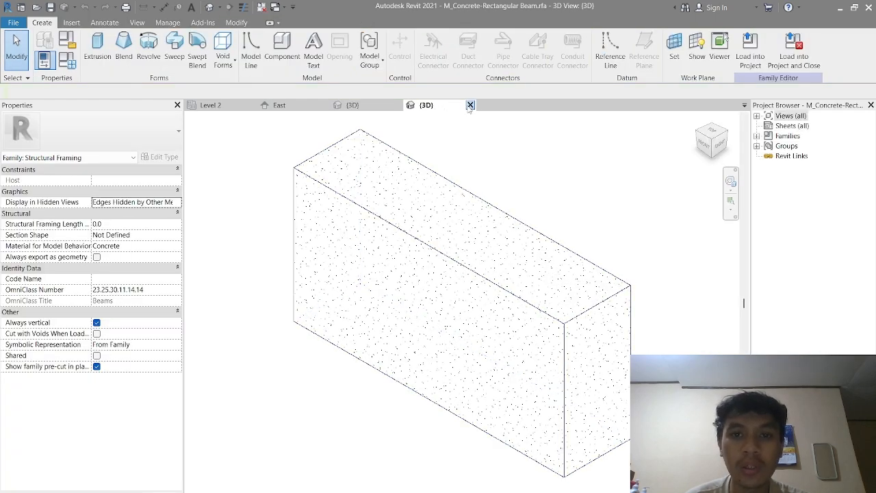
{"action": "left_click", "coordinate": [470, 105]}
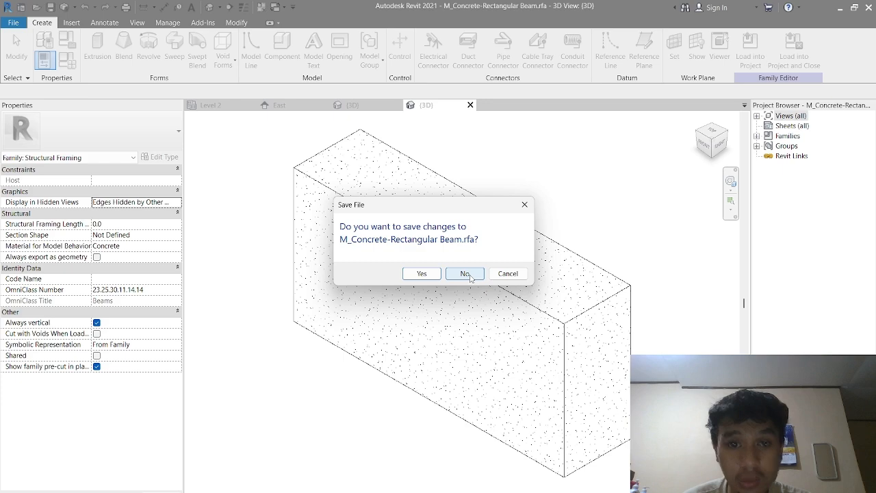
{"action": "left_click", "coordinate": [469, 276]}
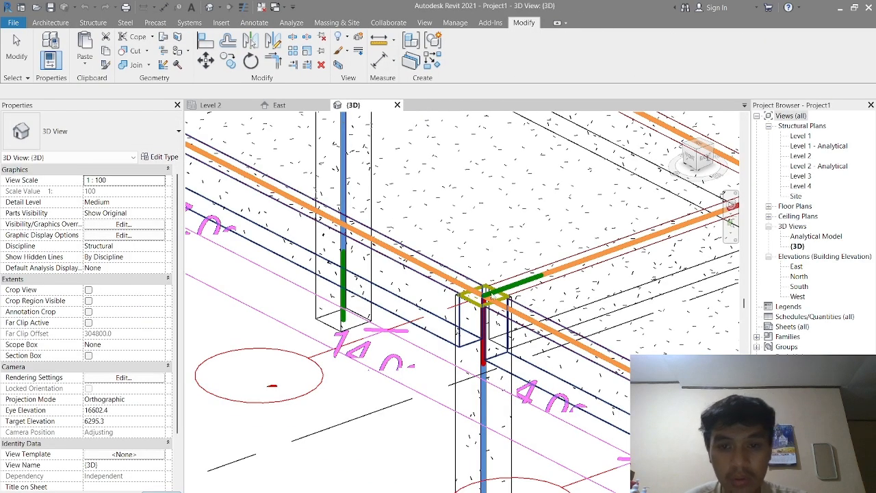
Examine the Level 2 frame in 3D and compare the column heights with the levels in the East elevation
{"action": "right_click", "coordinate": [481, 296]}
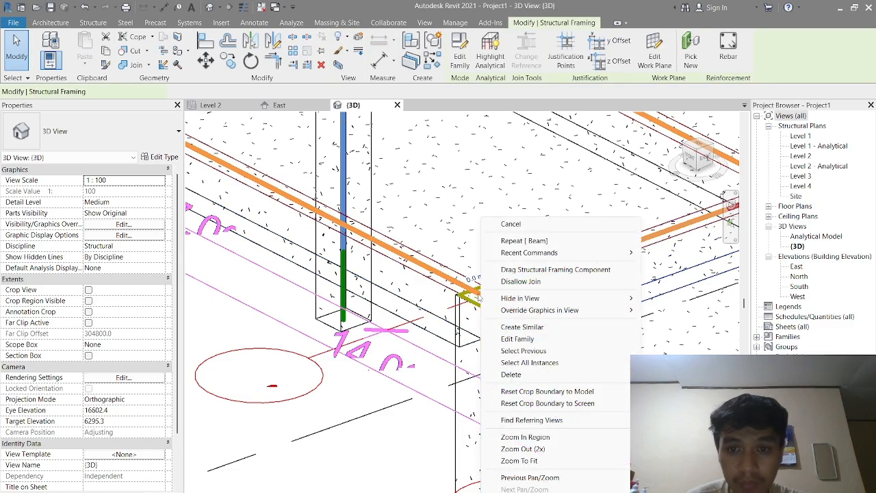
{"action": "scroll", "coordinate": [357, 325], "scroll_direction": "down", "scroll_amount": 6}
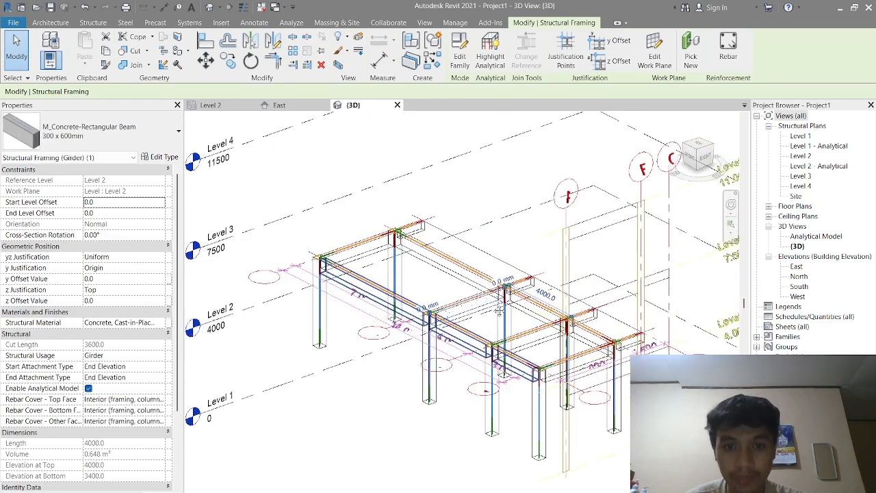
{"action": "middle_click_drag", "start_coordinate": [357, 325], "coordinate": [219, 126], "text": "shift"}
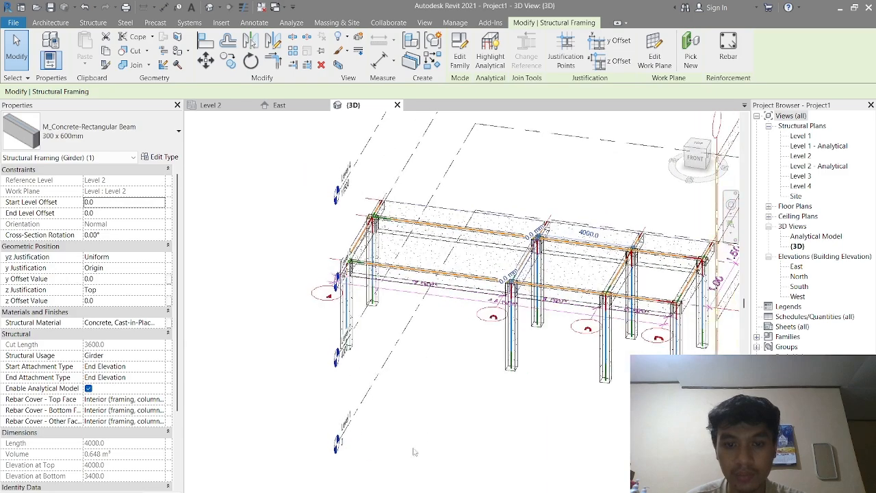
{"action": "left_click", "coordinate": [279, 105]}
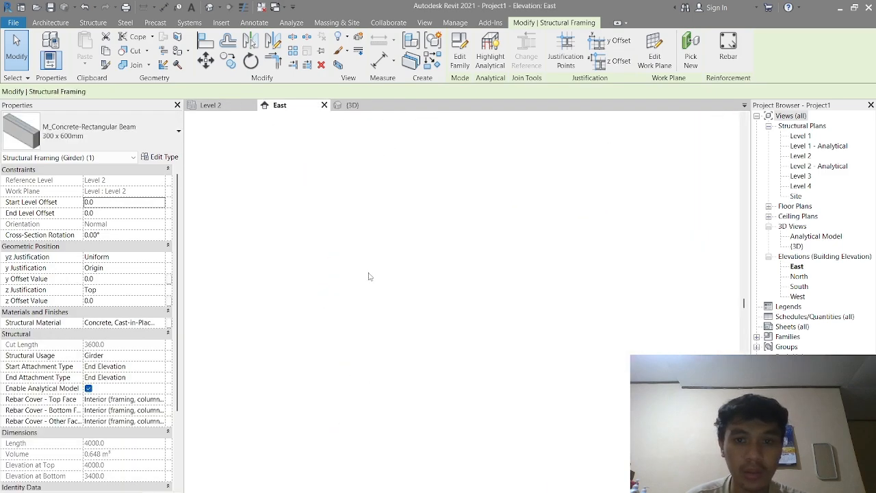
{"action": "scroll", "coordinate": [424, 335], "scroll_direction": "up", "scroll_amount": 5}
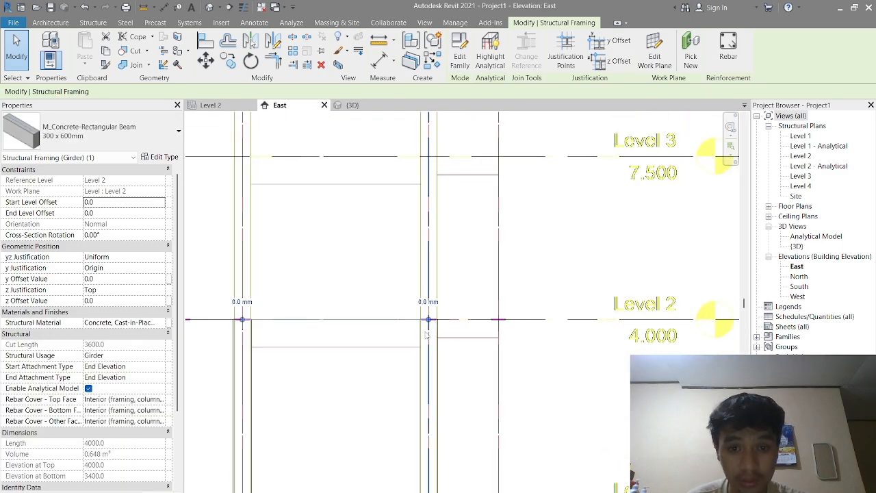
{"action": "scroll", "coordinate": [409, 369], "scroll_direction": "down", "scroll_amount": 3}
{"action": "middle_click_drag", "start_coordinate": [408, 369], "coordinate": [505, 358]}
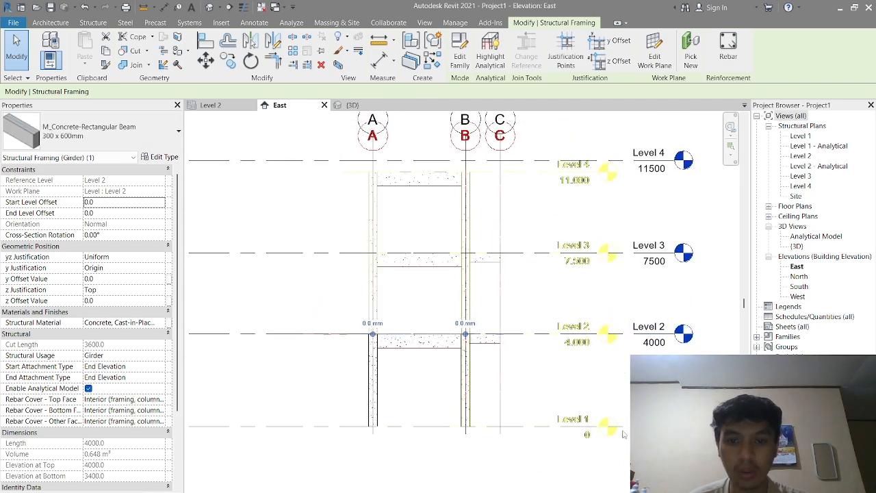
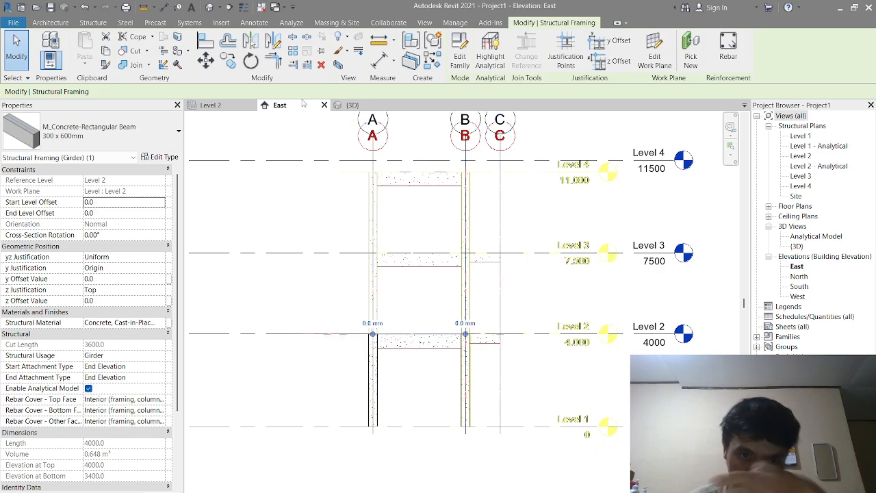
Isolate the eight 400 concrete columns in the Level 2 plan with a selection filter and set their Top Level to Level 4
{"action": "left_click", "coordinate": [210, 105]}
{"action": "scroll", "coordinate": [429, 272], "scroll_direction": "down", "scroll_amount": 5}
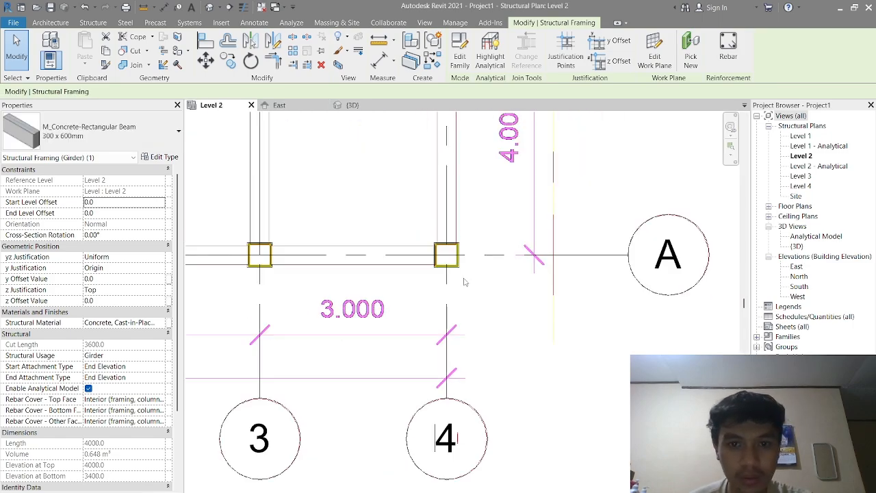
{"action": "scroll", "coordinate": [410, 236], "scroll_direction": "up", "scroll_amount": 3}
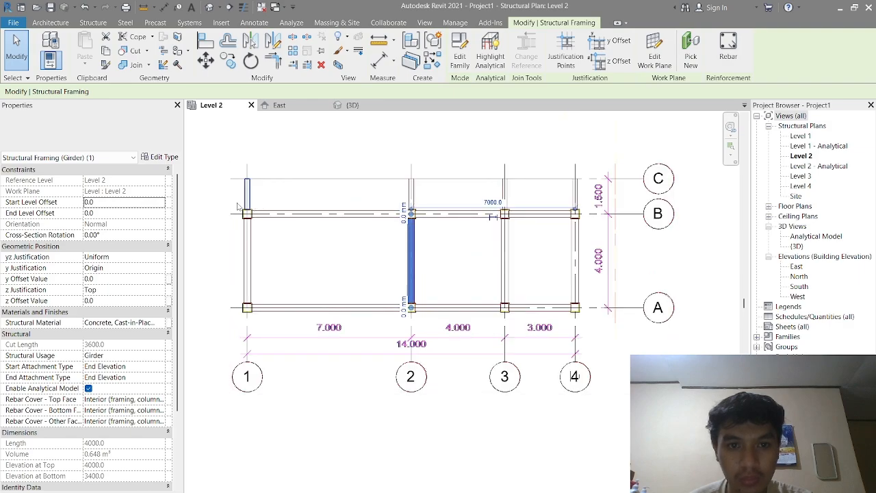
{"action": "left_click_drag", "start_coordinate": [214, 200], "coordinate": [286, 322]}
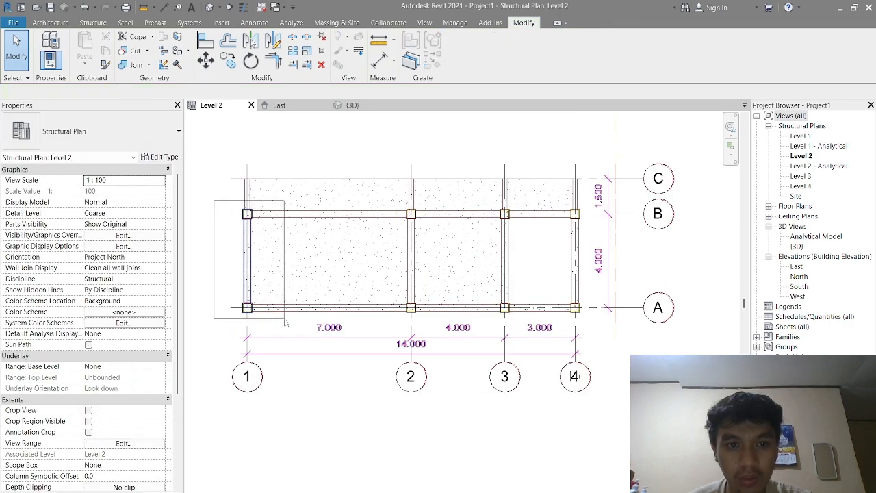
{"action": "left_click_drag", "start_coordinate": [560, 239], "coordinate": [603, 327]}
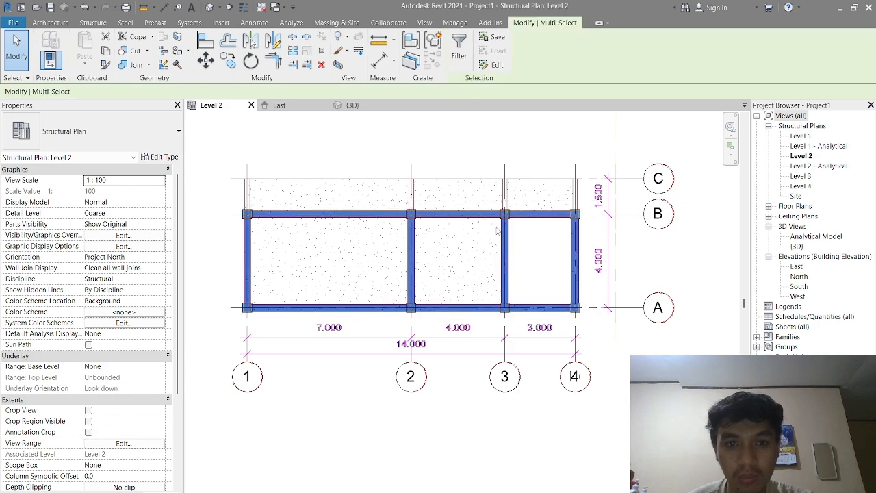
{"action": "left_click", "coordinate": [459, 55]}
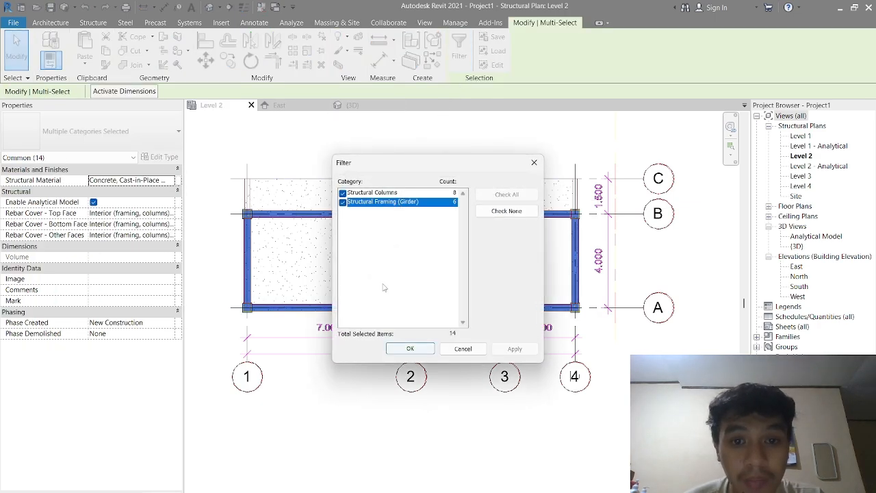
{"action": "left_click", "coordinate": [410, 348]}
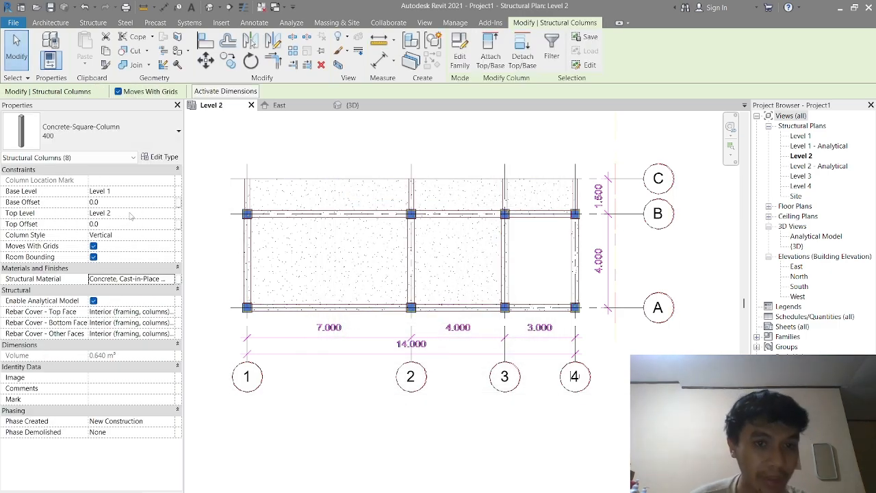
{"action": "left_click", "coordinate": [170, 213]}
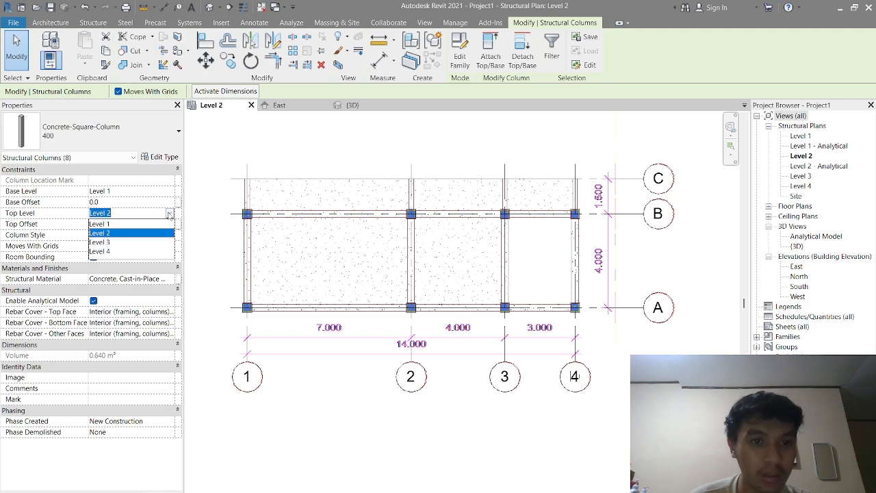
{"action": "left_click", "coordinate": [139, 251]}
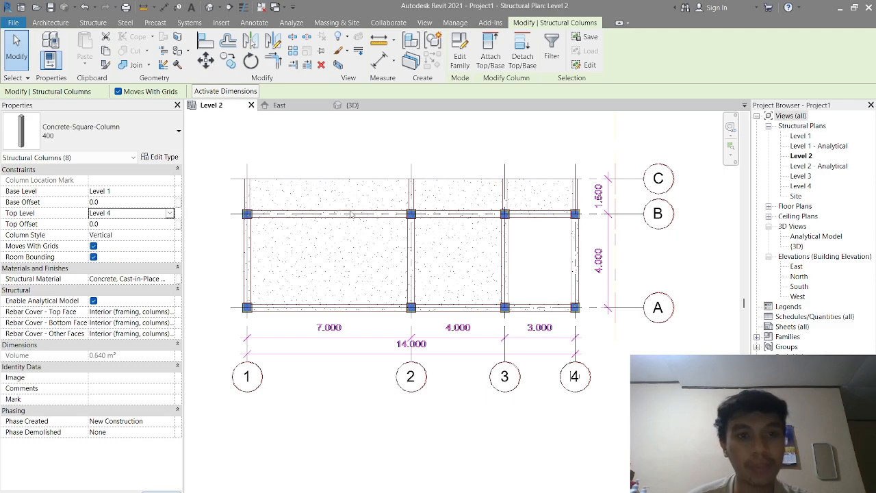
{"action": "left_click", "coordinate": [347, 109]}
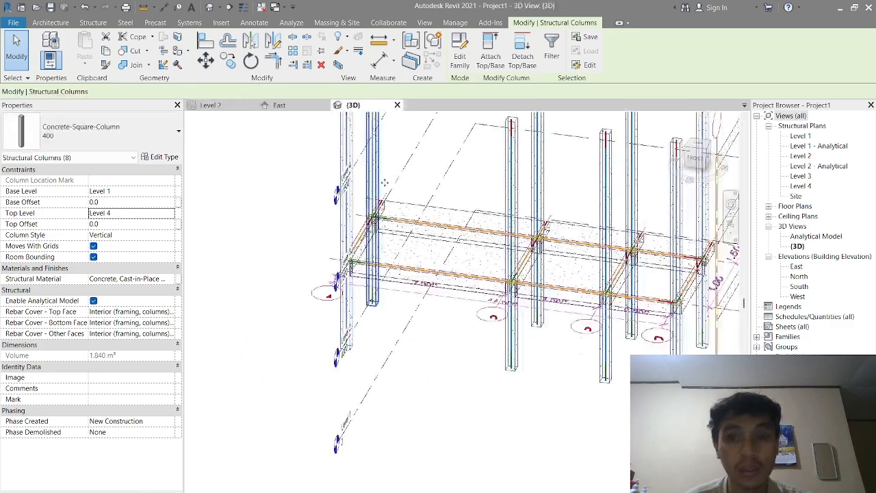
{"action": "middle_click_drag", "start_coordinate": [383, 180], "coordinate": [305, 246]}
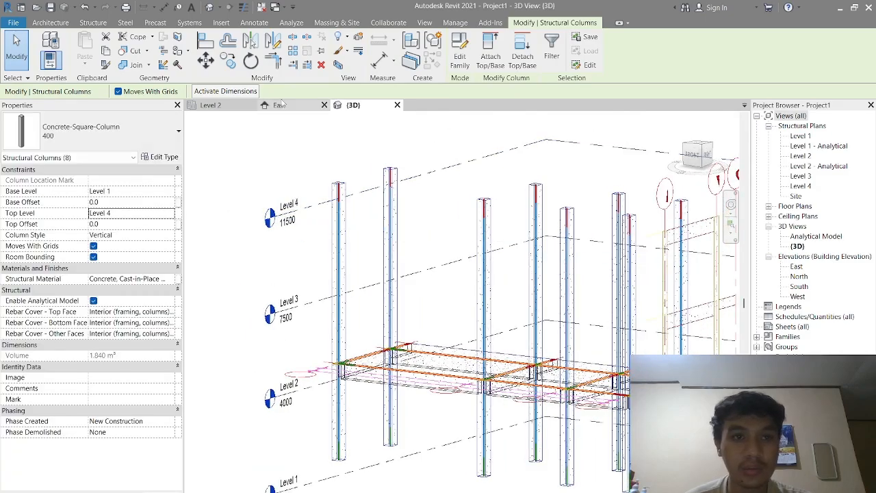
{"action": "left_click", "coordinate": [227, 108]}
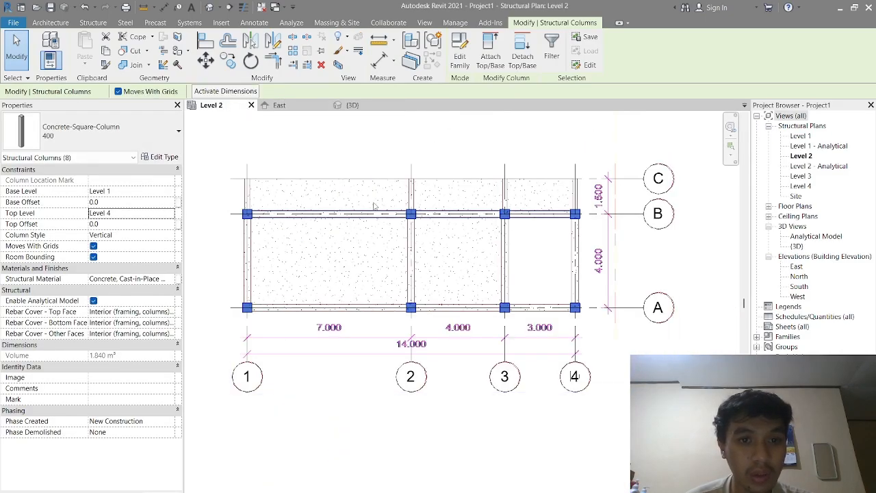
{"action": "left_click", "coordinate": [376, 149]}
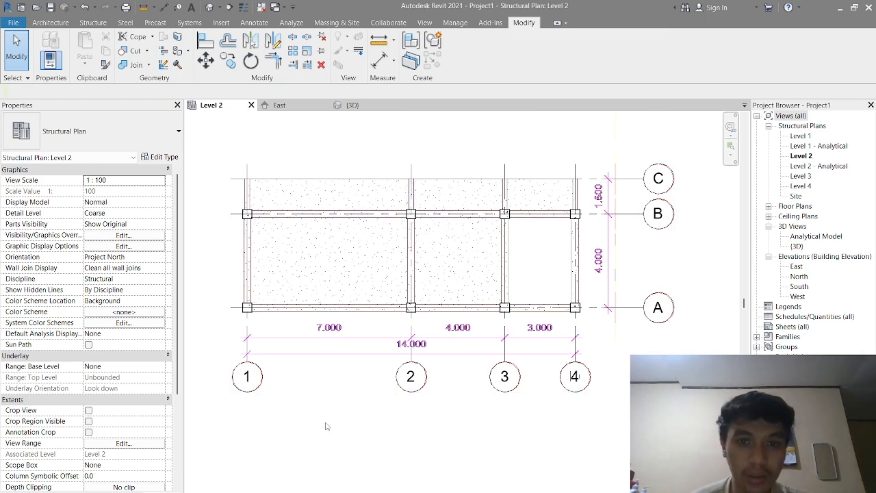
{"action": "left_click_drag", "start_coordinate": [216, 141], "coordinate": [597, 338]}
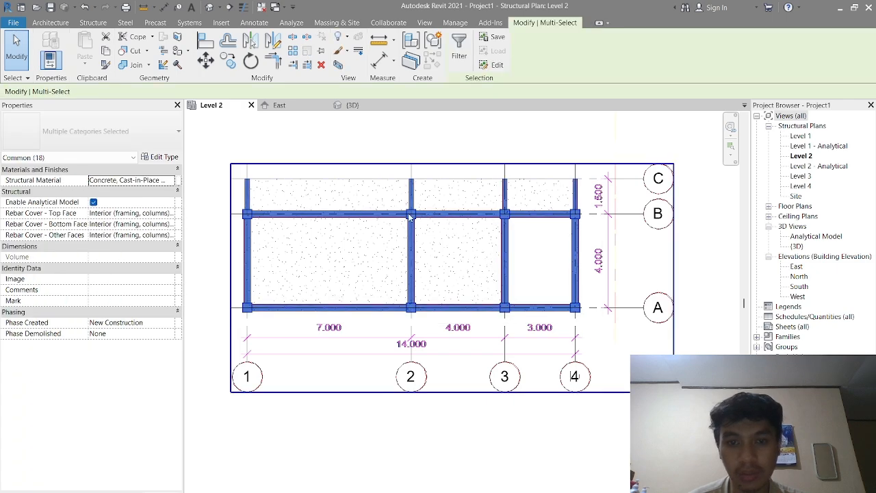
{"action": "left_click", "coordinate": [458, 56]}
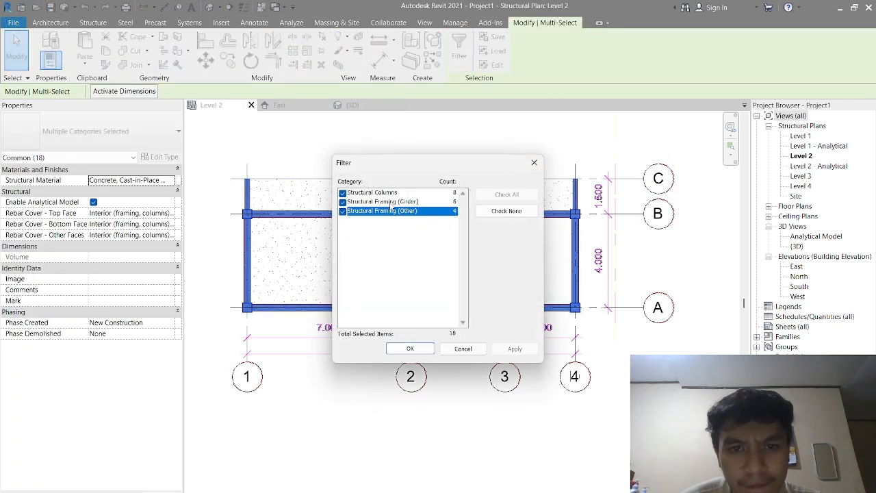
{"action": "left_click", "coordinate": [349, 193]}
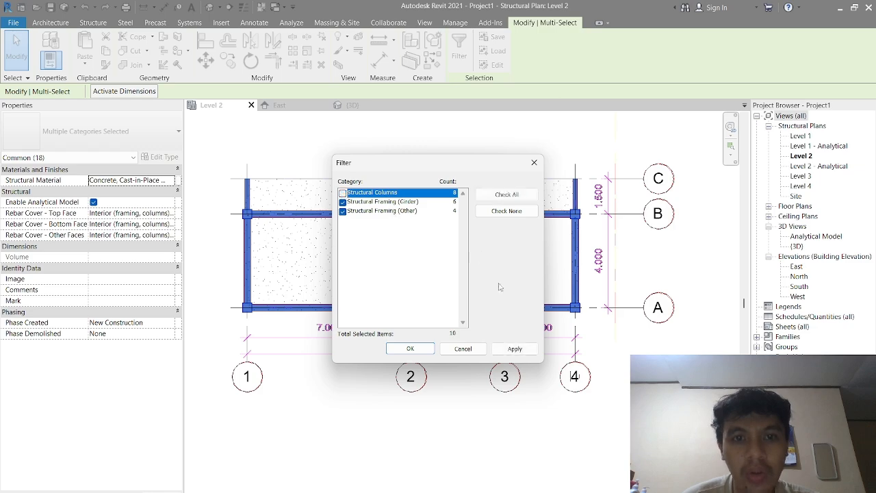
{"action": "left_click", "coordinate": [509, 349]}
{"action": "left_click", "coordinate": [410, 348]}
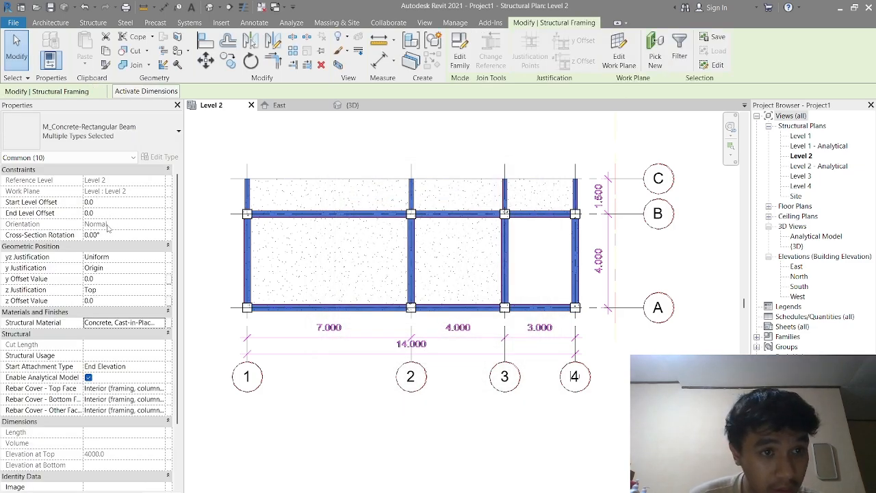
{"action": "scroll", "coordinate": [135, 331], "scroll_direction": "down", "scroll_amount": 3}
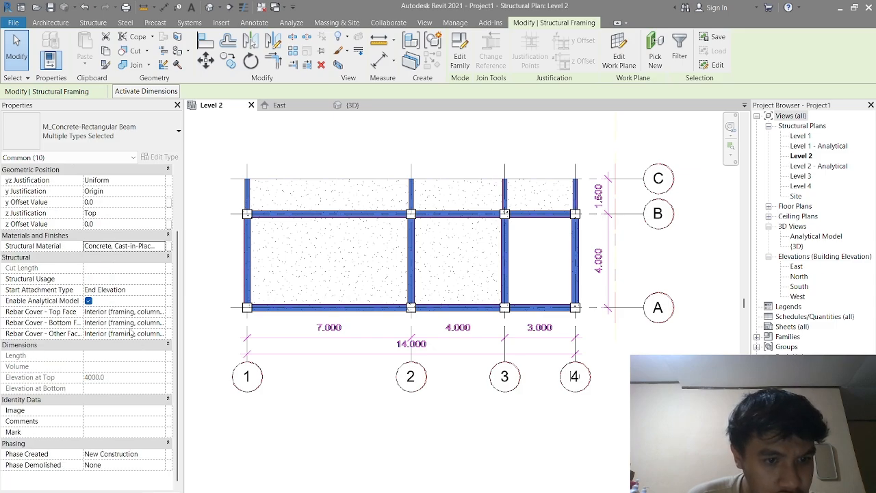
Examine the full-height columns and their joints with the Level 2 beams in the 3D view
{"action": "left_click", "coordinate": [278, 105]}
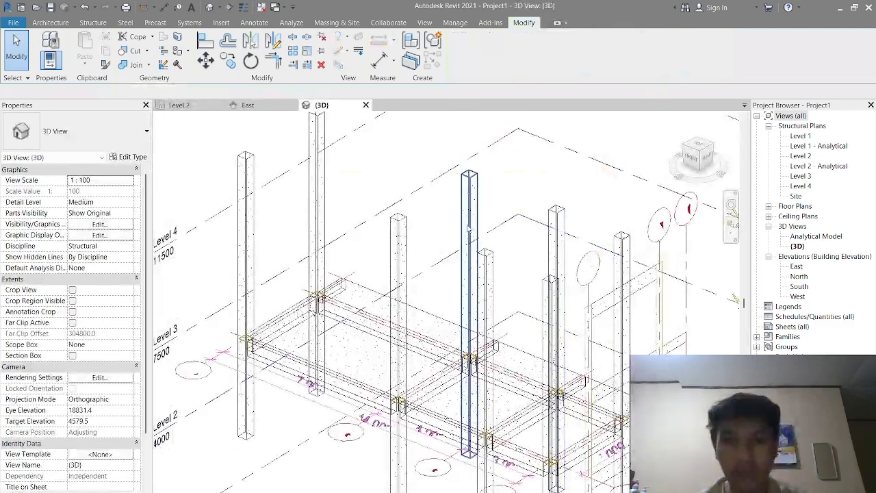
{"action": "scroll", "coordinate": [466, 223], "scroll_direction": "down", "scroll_amount": 4}
{"action": "middle_click_drag", "start_coordinate": [475, 308], "coordinate": [443, 327]}
{"action": "scroll", "coordinate": [442, 327], "scroll_direction": "up", "scroll_amount": 3}
{"action": "scroll", "coordinate": [378, 346], "scroll_direction": "up", "scroll_amount": 3}
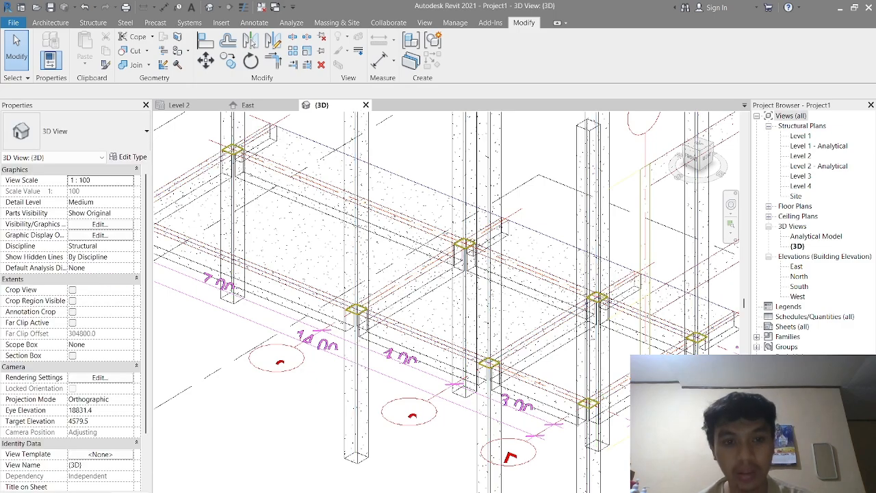
{"action": "scroll", "coordinate": [329, 414], "scroll_direction": "down", "scroll_amount": 5}
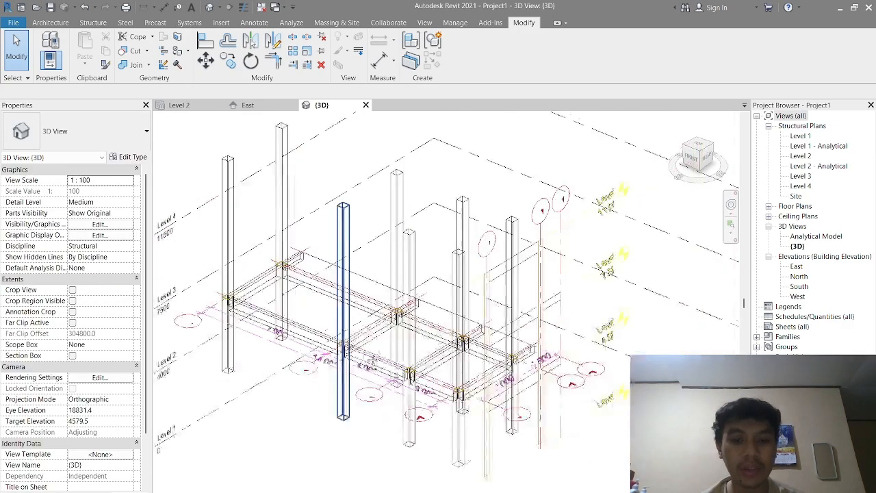
{"action": "middle_click_drag", "start_coordinate": [472, 390], "coordinate": [442, 370], "text": "shift"}
{"action": "scroll", "coordinate": [410, 332], "scroll_direction": "down", "scroll_amount": 3}
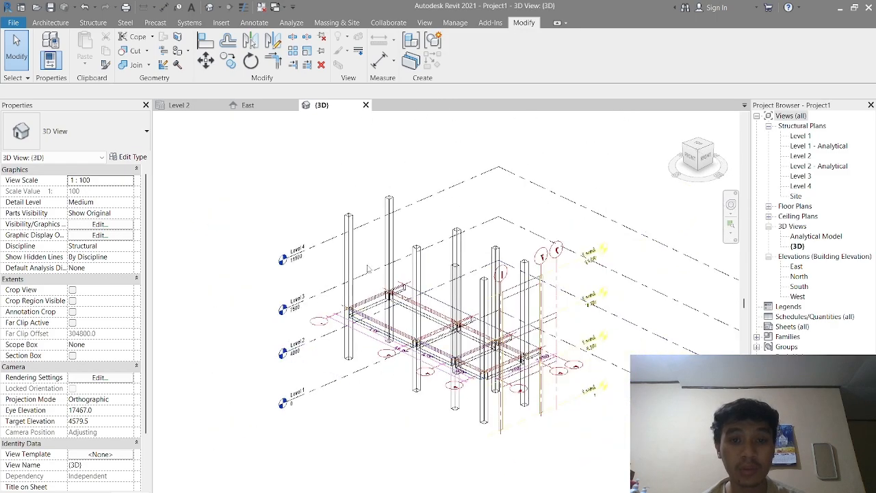
Select all Level 2 girders and other framing in 3D, filtering out the structural columns, and copy them to the clipboard
{"action": "left_click_drag", "start_coordinate": [320, 158], "coordinate": [575, 469]}
{"action": "scroll", "coordinate": [435, 333], "scroll_direction": "up", "scroll_amount": 1}
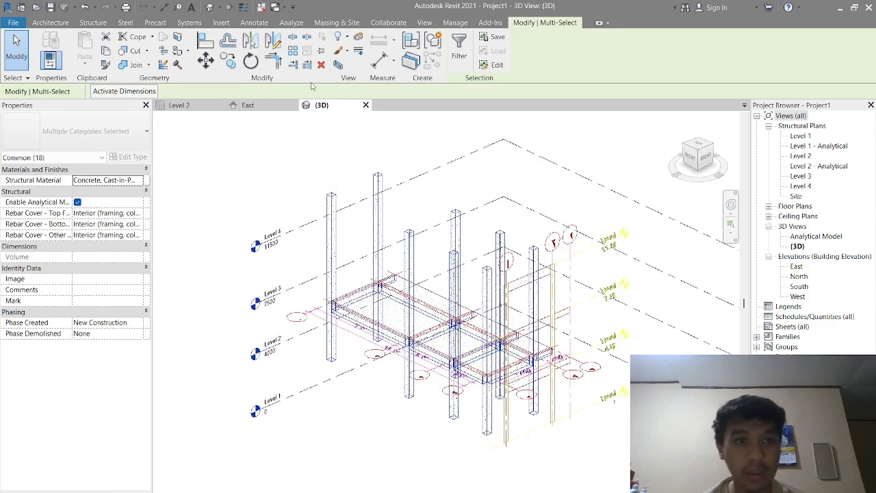
{"action": "left_click", "coordinate": [457, 53]}
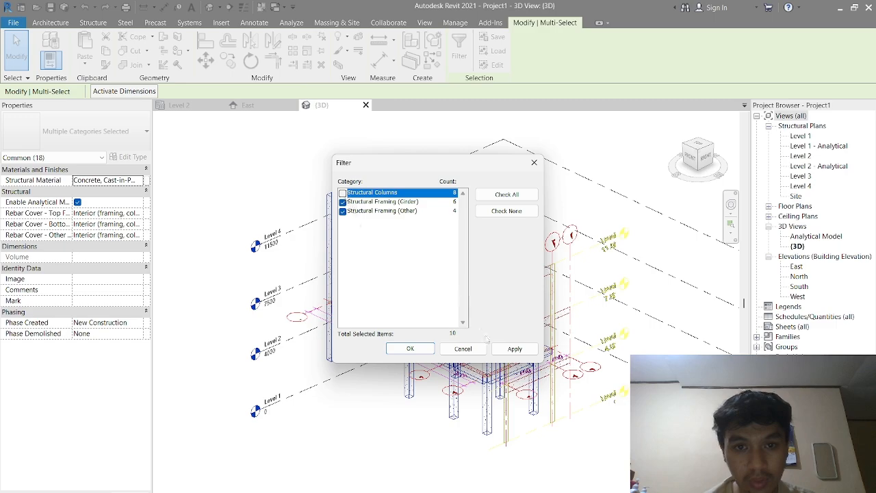
{"action": "left_click", "coordinate": [412, 350]}
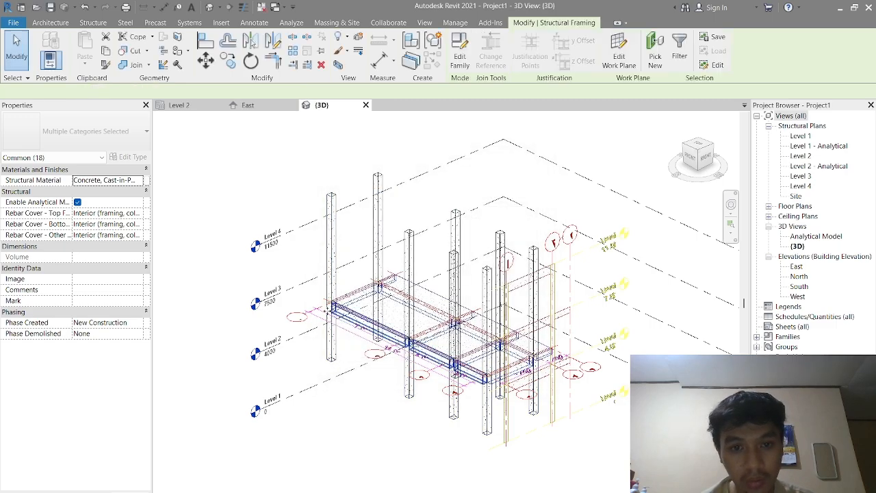
{"action": "scroll", "coordinate": [518, 388], "scroll_direction": "up", "scroll_amount": 2}
{"action": "scroll", "coordinate": [518, 388], "scroll_direction": "up", "scroll_amount": 3}
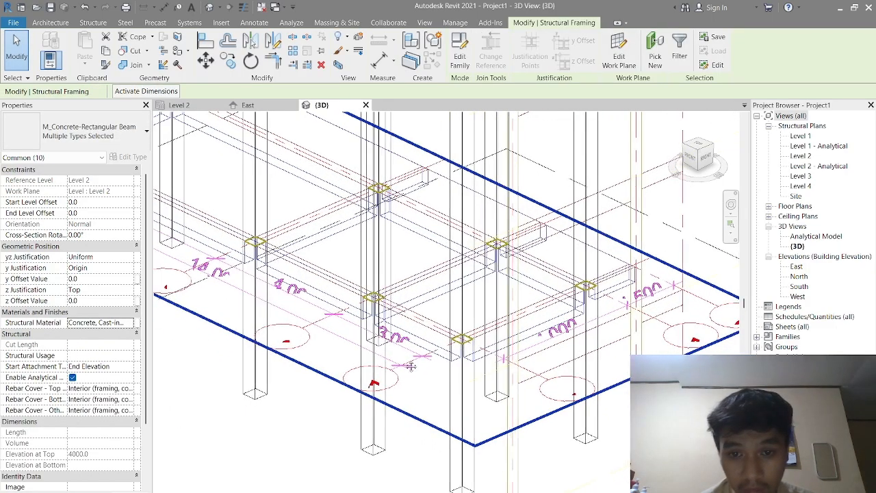
{"action": "middle_click_drag", "start_coordinate": [448, 392], "coordinate": [267, 150], "text": "shift"}
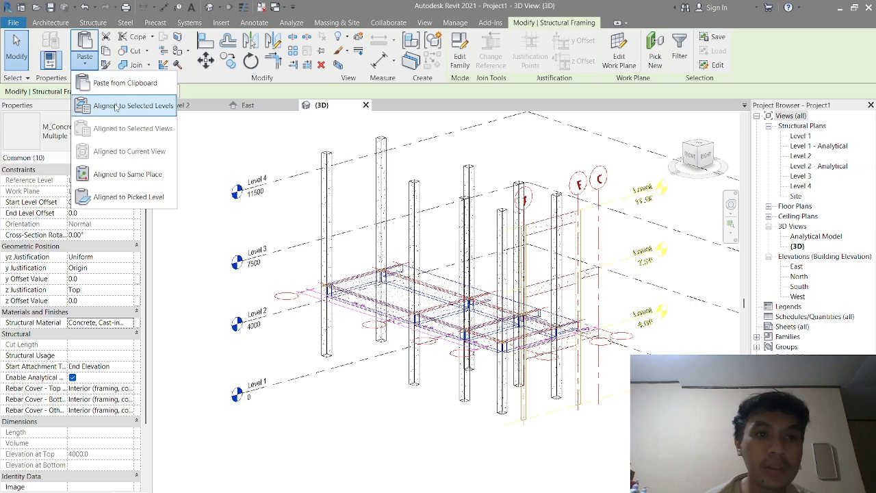
Try to paste the copied framing aligned to Levels 2, 3 and 4, and remove the pasted copies
{"action": "left_click", "coordinate": [116, 106]}
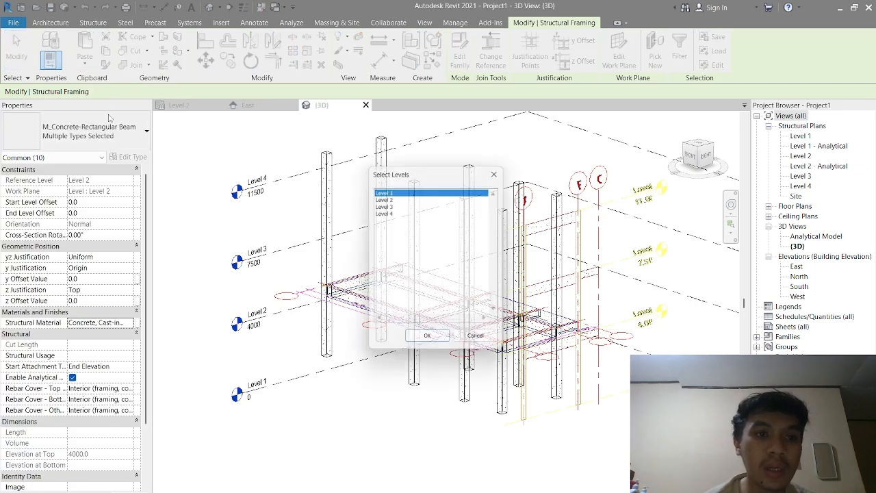
{"action": "left_click", "coordinate": [395, 204], "text": "shift"}
{"action": "left_click", "coordinate": [391, 212]}
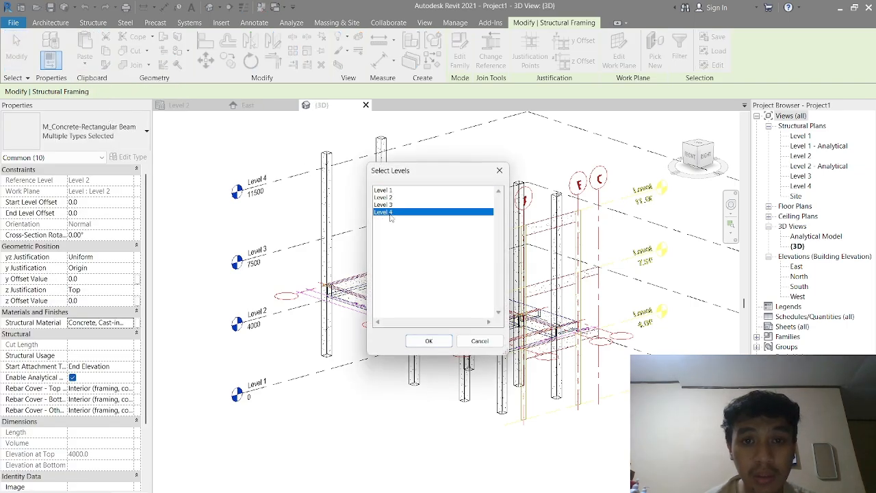
{"action": "left_click", "coordinate": [383, 198], "text": "shift"}
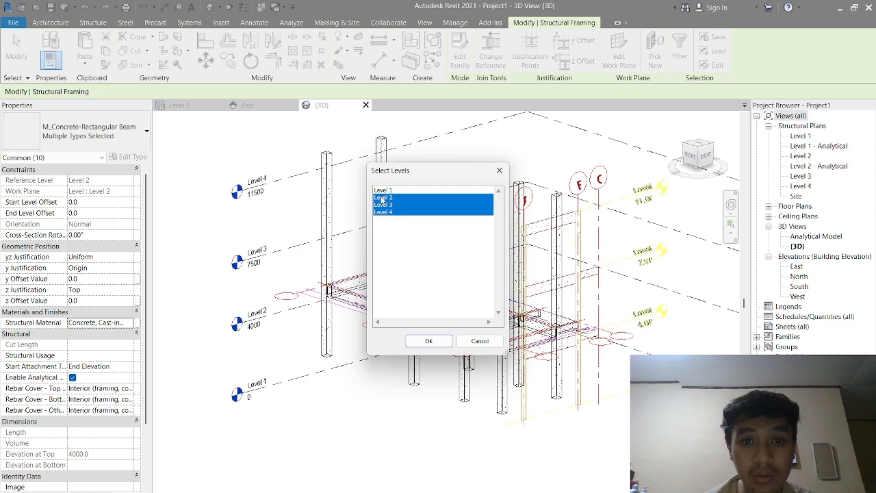
{"action": "left_click", "coordinate": [428, 342]}
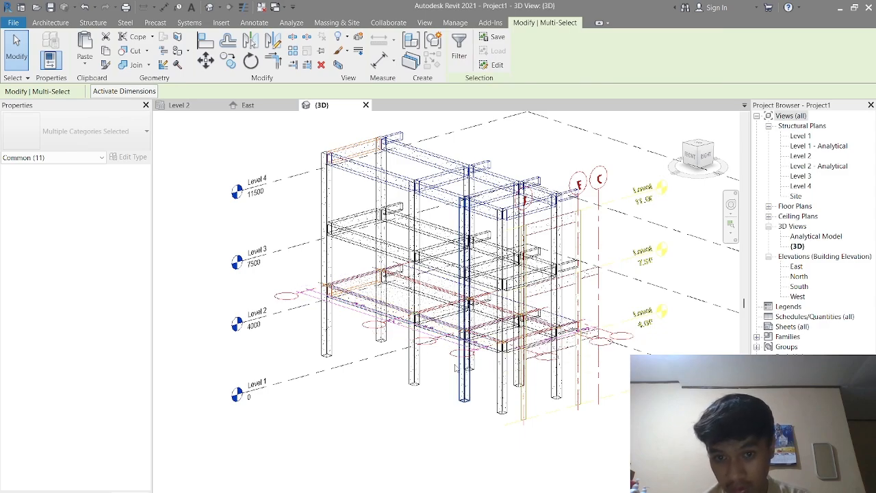
{"action": "key", "text": "Delete"}
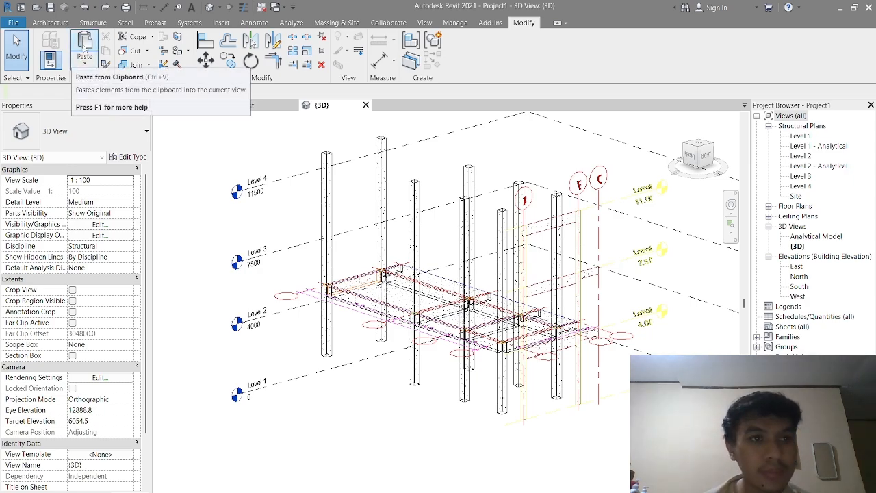
Paste the copied Level 2 framing aligned to Level 3 and Level 4
{"action": "left_click", "coordinate": [84, 62]}
{"action": "left_click", "coordinate": [109, 104]}
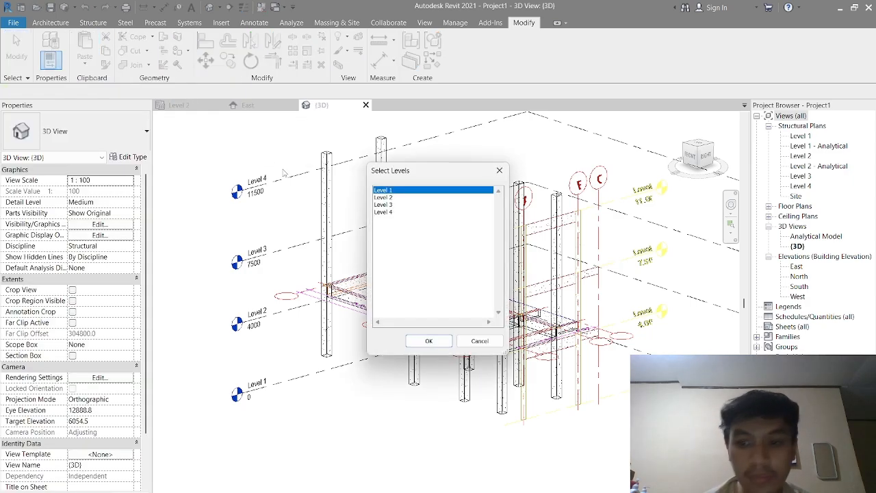
{"action": "left_click", "coordinate": [384, 213]}
{"action": "left_click", "coordinate": [387, 206], "text": "ctrl"}
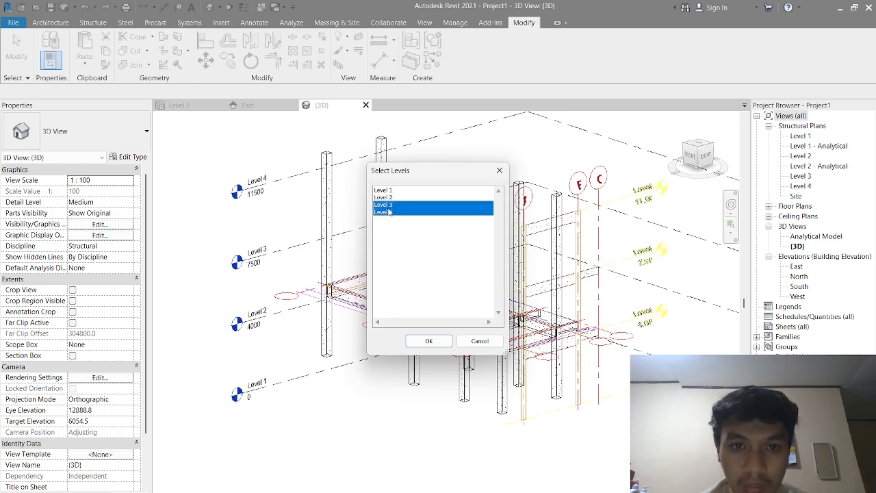
{"action": "left_click", "coordinate": [428, 340]}
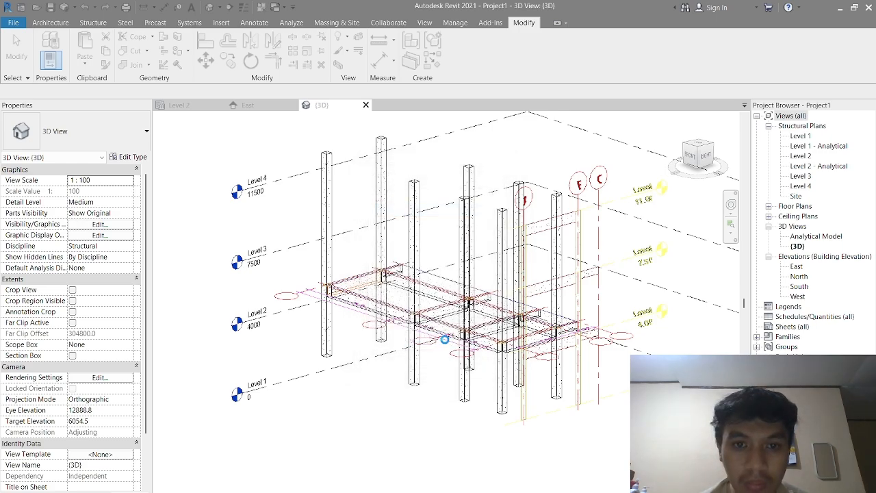
{"action": "middle_click_drag", "start_coordinate": [346, 342], "coordinate": [406, 322]}
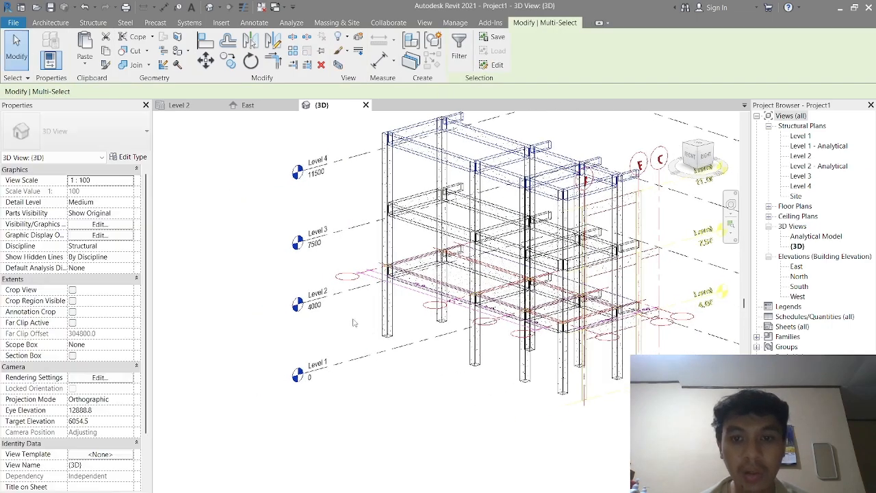
{"action": "middle_click_drag", "start_coordinate": [353, 322], "coordinate": [413, 342], "text": "shift"}
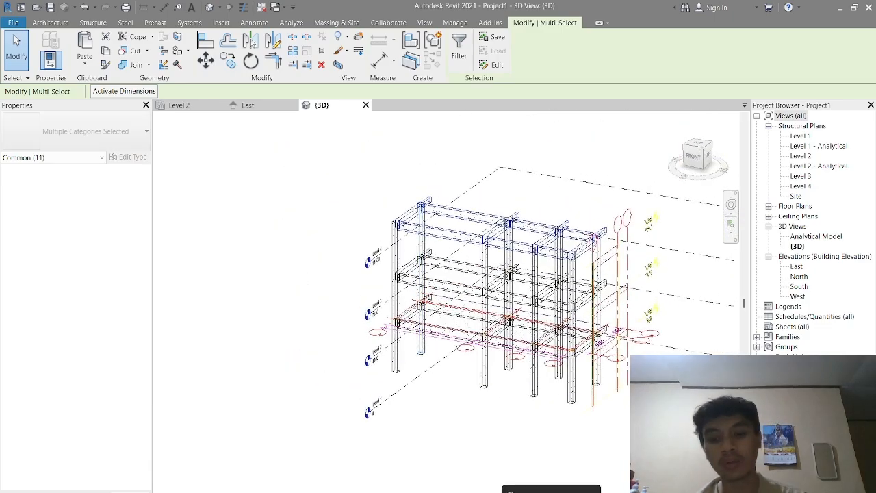
Sketch a structural floor boundary in the PORTAL SEDERHANA LINK CAD Level 2 plan, from grid intersection C-1 to C-4 and down to B-4
{"action": "left_click", "coordinate": [248, 106]}
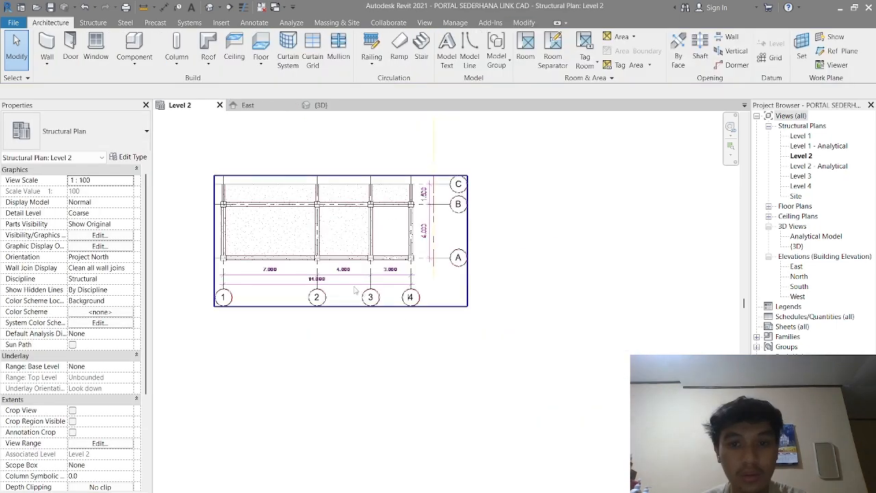
{"action": "scroll", "coordinate": [356, 208], "scroll_direction": "up", "scroll_amount": 2}
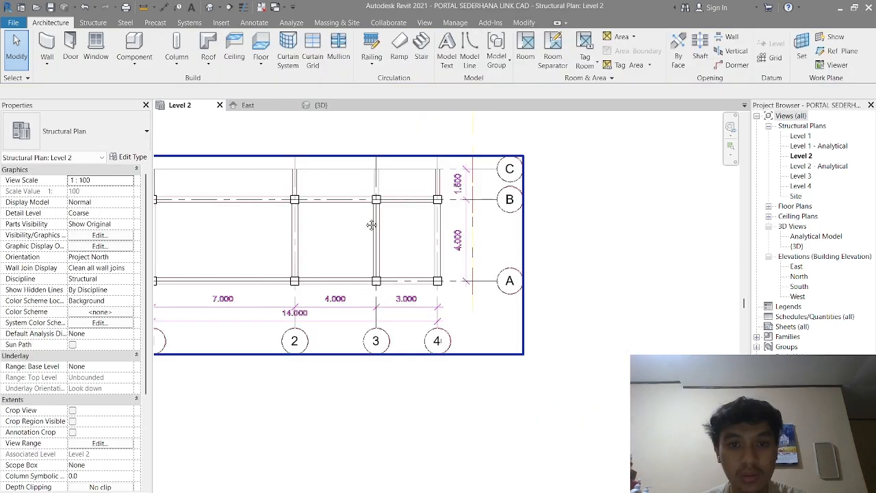
{"action": "middle_click_drag", "start_coordinate": [335, 203], "coordinate": [448, 249]}
{"action": "scroll", "coordinate": [448, 249], "scroll_direction": "up", "scroll_amount": 2}
{"action": "middle_click_drag", "start_coordinate": [478, 307], "coordinate": [577, 307]}
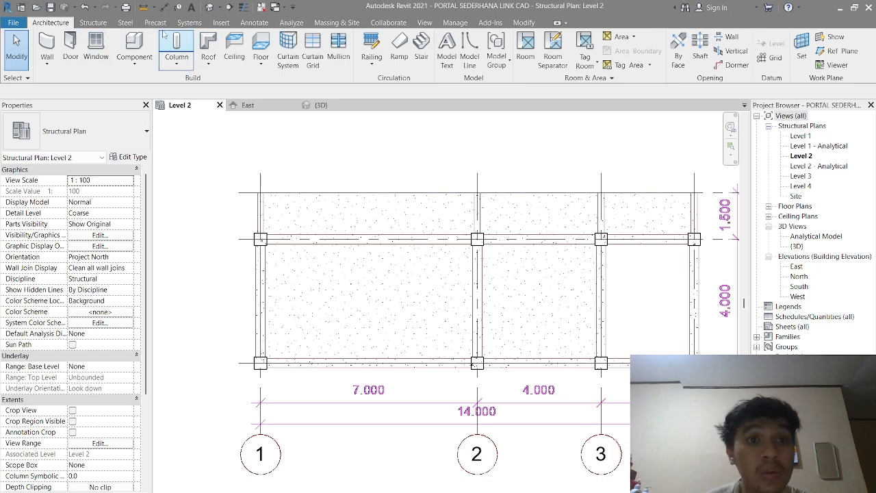
{"action": "left_click", "coordinate": [265, 60]}
{"action": "left_click", "coordinate": [279, 108]}
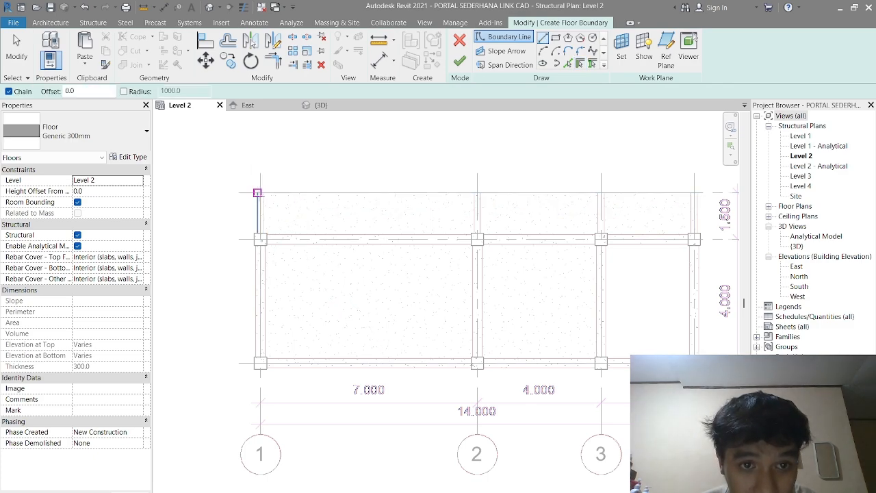
{"action": "left_click", "coordinate": [267, 194]}
{"action": "middle_click_drag", "start_coordinate": [467, 207], "coordinate": [250, 217]}
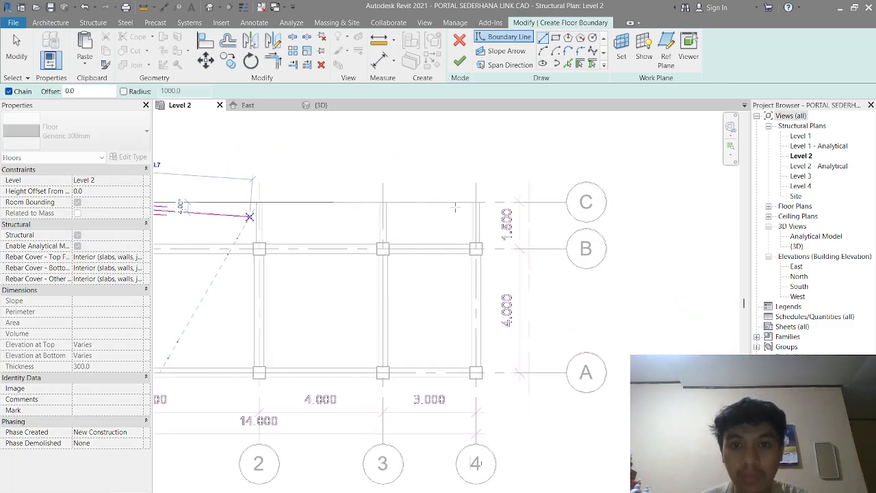
{"action": "scroll", "coordinate": [479, 202], "scroll_direction": "up", "scroll_amount": 3}
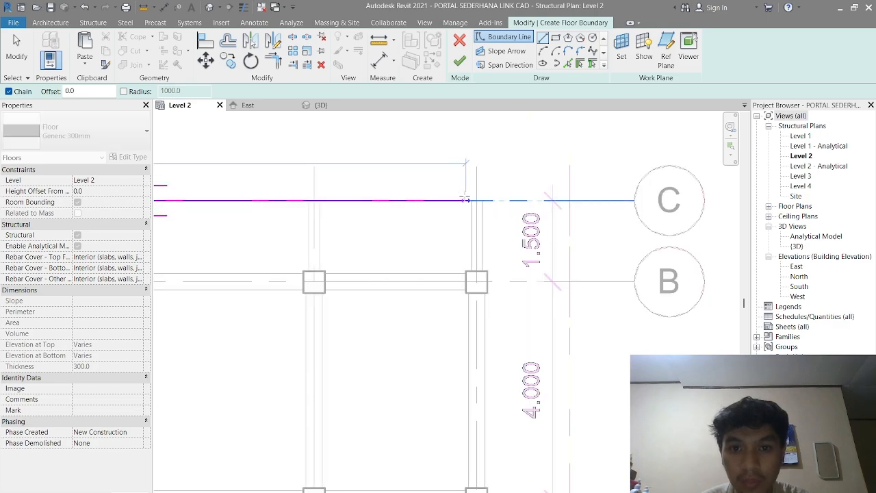
{"action": "scroll", "coordinate": [470, 201], "scroll_direction": "up", "scroll_amount": 2}
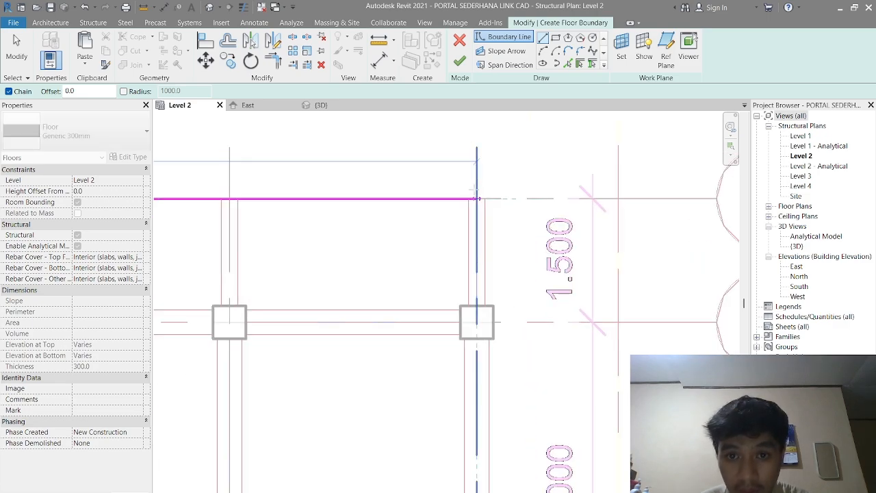
{"action": "left_click", "coordinate": [475, 200]}
{"action": "left_click", "coordinate": [476, 321]}
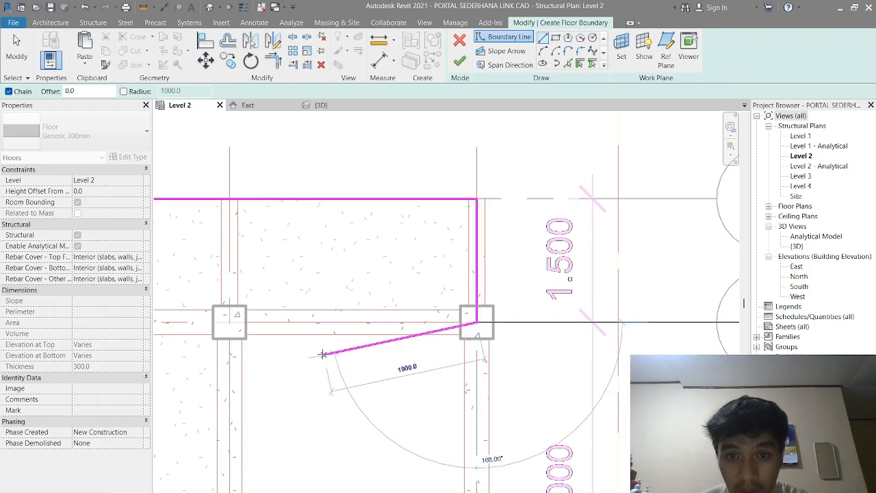
Close the floor boundary from B-4 through B-3, A-3 and A-1 back to C-1, and finish the Generic 300mm floor
{"action": "middle_click_drag", "start_coordinate": [312, 358], "coordinate": [548, 280]}
{"action": "left_click", "coordinate": [465, 245]}
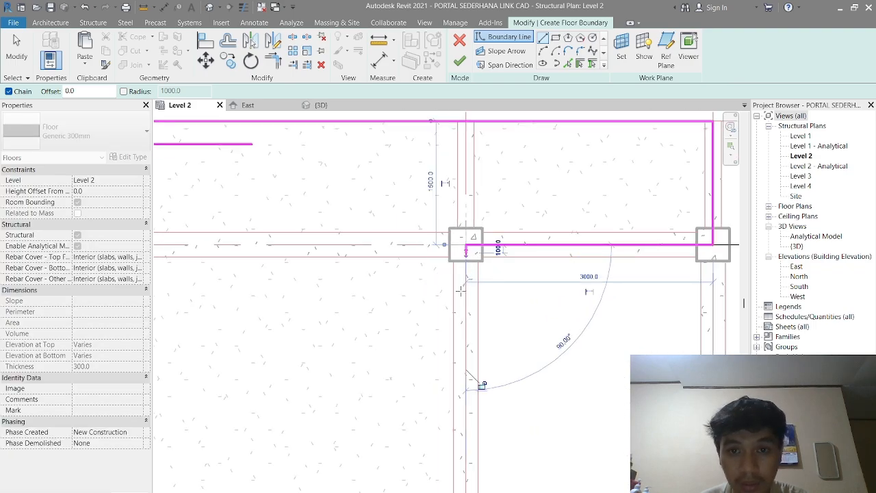
{"action": "scroll", "coordinate": [482, 301], "scroll_direction": "down", "scroll_amount": 3}
{"action": "scroll", "coordinate": [489, 361], "scroll_direction": "up", "scroll_amount": 2}
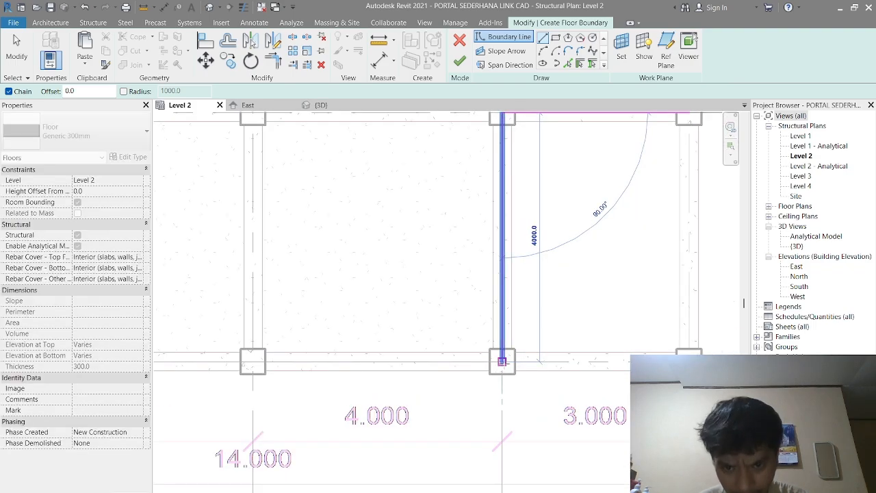
{"action": "scroll", "coordinate": [404, 374], "scroll_direction": "down", "scroll_amount": 3}
{"action": "middle_click_drag", "start_coordinate": [420, 378], "coordinate": [744, 346]}
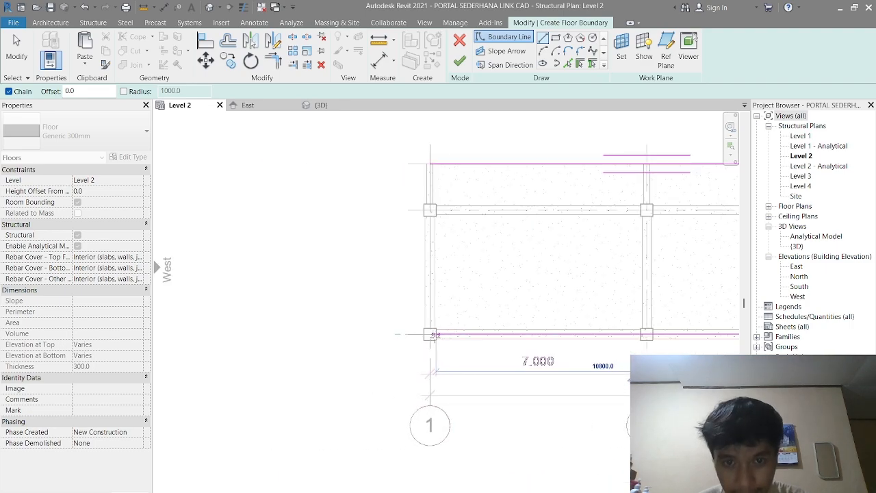
{"action": "left_click", "coordinate": [430, 333]}
{"action": "left_click", "coordinate": [429, 164]}
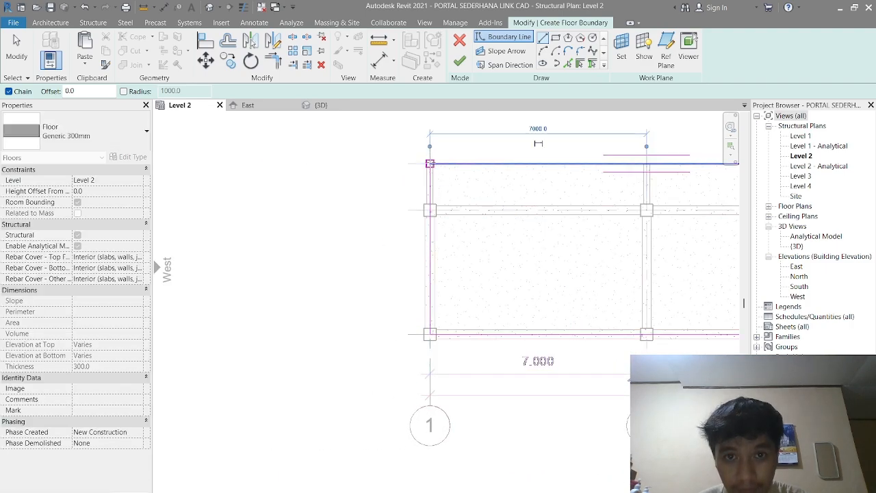
{"action": "left_click", "coordinate": [459, 61]}
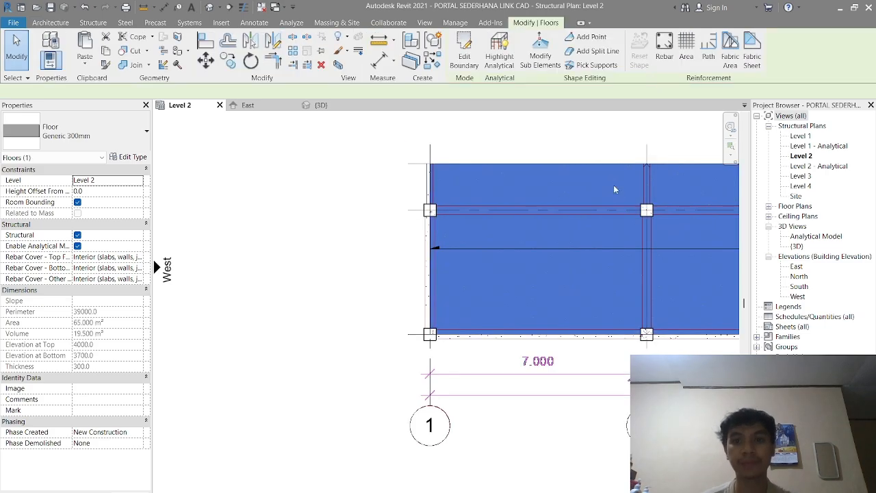
Examine the new Level 2 floor and the open bay between the surrounding beams in the 3D view
{"action": "middle_click_drag", "start_coordinate": [606, 182], "coordinate": [440, 252]}
{"action": "left_click", "coordinate": [326, 120]}
{"action": "left_click", "coordinate": [324, 108]}
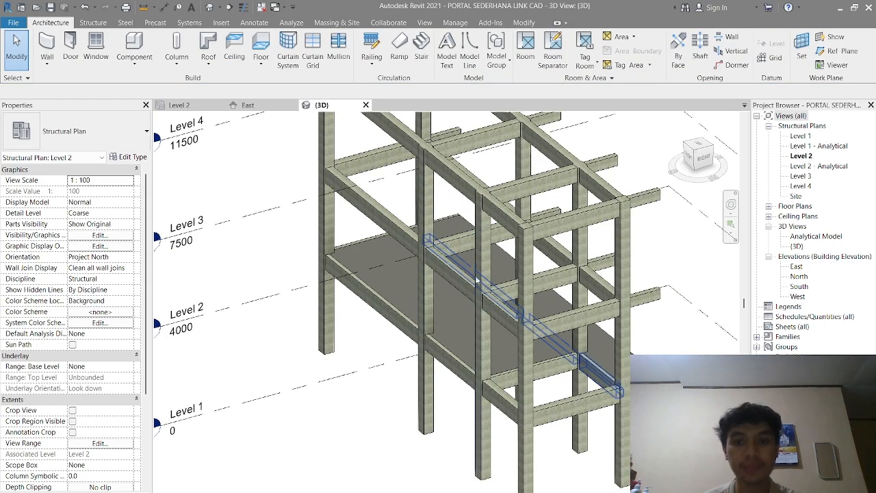
{"action": "middle_click_drag", "start_coordinate": [651, 224], "coordinate": [621, 280]}
{"action": "scroll", "coordinate": [622, 280], "scroll_direction": "down", "scroll_amount": 1}
{"action": "middle_click_drag", "start_coordinate": [631, 341], "coordinate": [542, 386]}
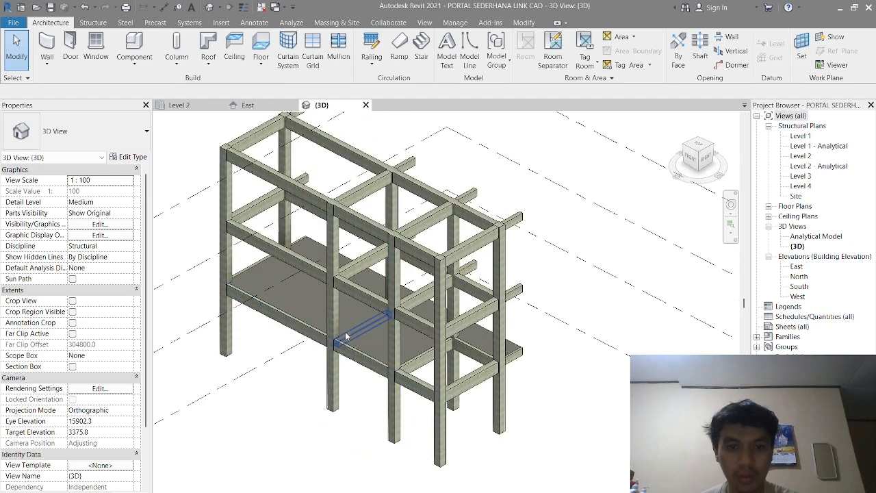
{"action": "left_click", "coordinate": [355, 333]}
{"action": "left_click", "coordinate": [374, 337]}
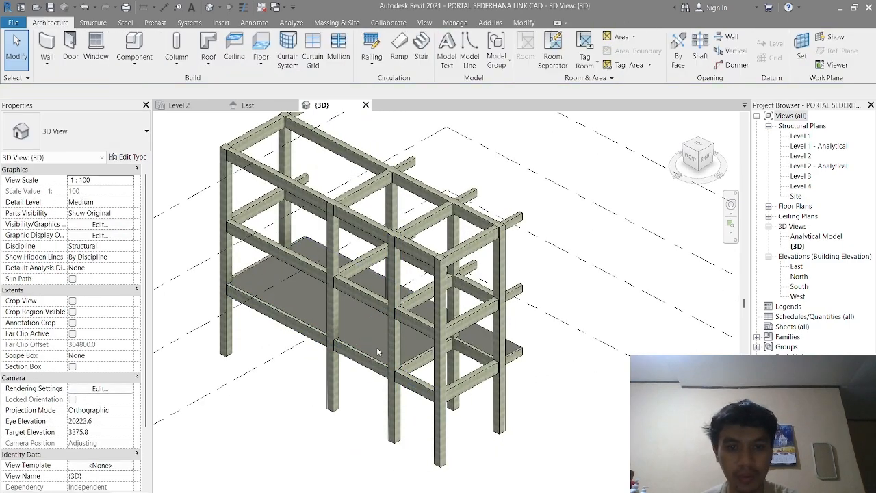
{"action": "scroll", "coordinate": [325, 366], "scroll_direction": "down", "scroll_amount": 1}
{"action": "middle_click_drag", "start_coordinate": [325, 366], "coordinate": [446, 363]}
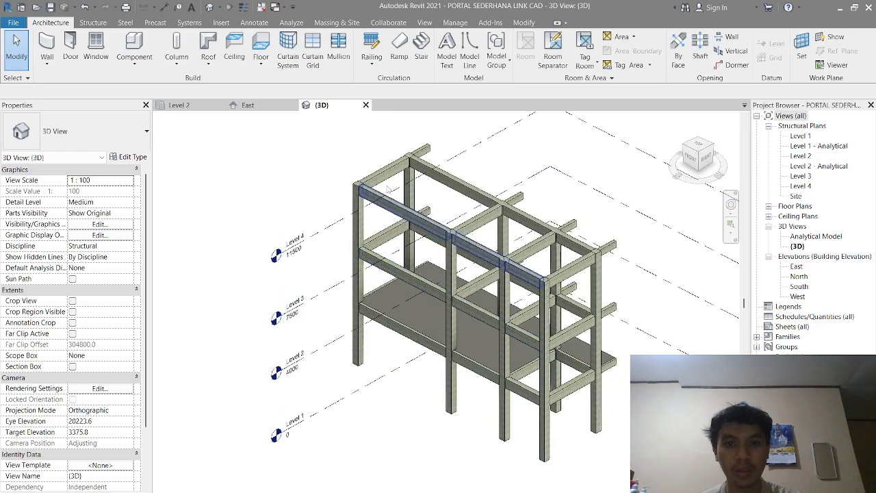
Isolate the Level 2 floor in 3D with a selection filter and paste a copy of it aligned to Level 3
{"action": "left_click_drag", "start_coordinate": [310, 130], "coordinate": [661, 476]}
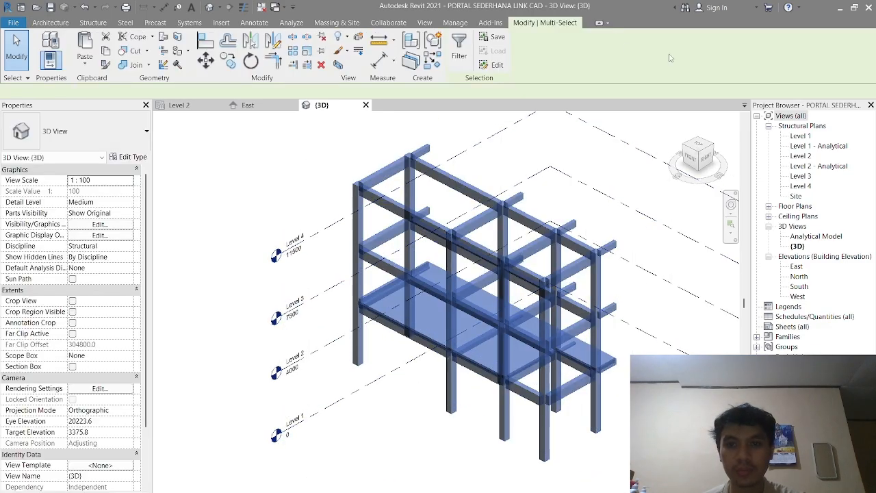
{"action": "left_click", "coordinate": [459, 47]}
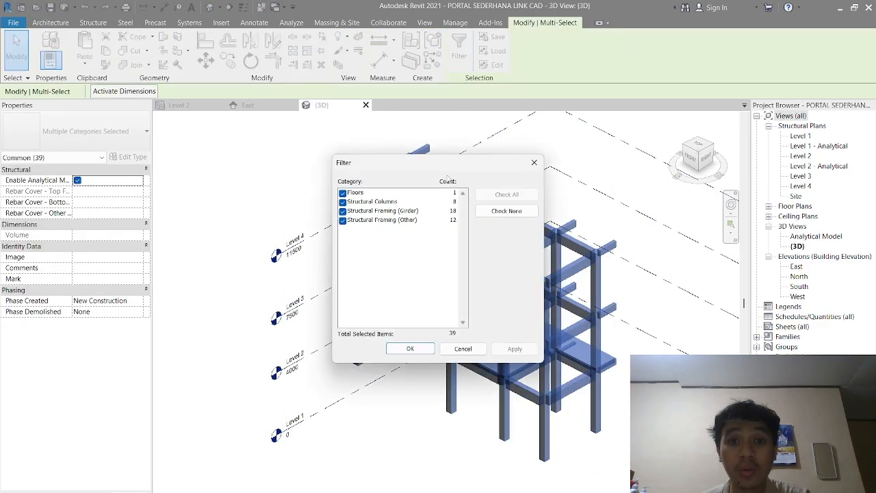
{"action": "left_click", "coordinate": [342, 210]}
{"action": "left_click", "coordinate": [342, 220]}
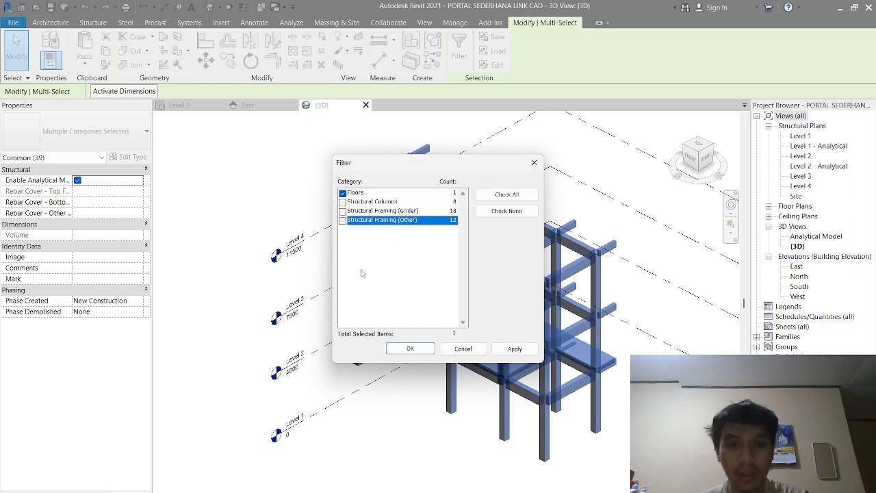
{"action": "left_click", "coordinate": [403, 351]}
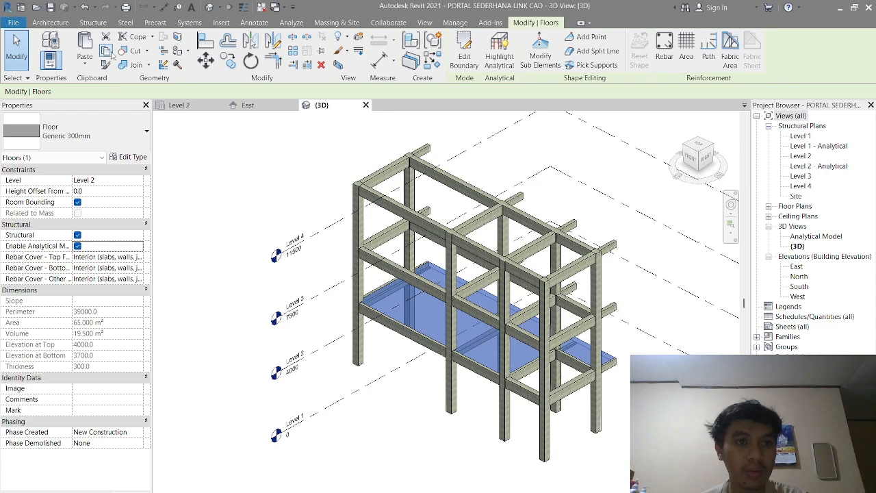
{"action": "left_click", "coordinate": [84, 61]}
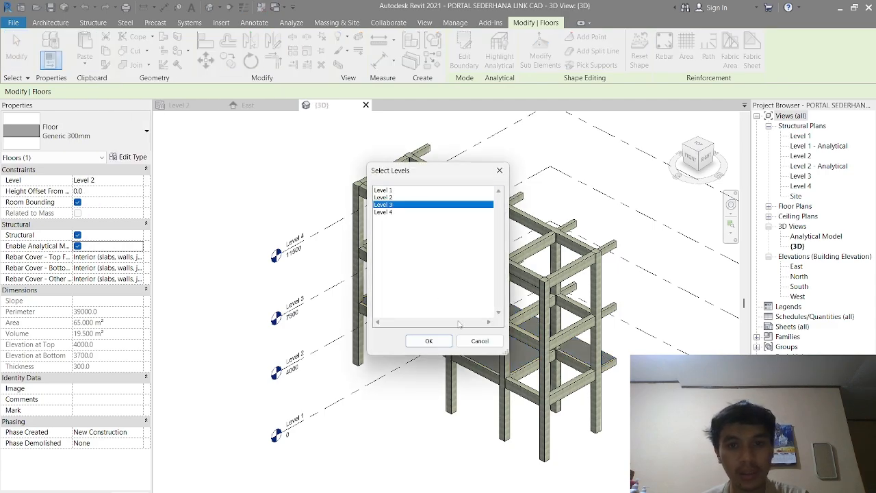
{"action": "left_click", "coordinate": [429, 341]}
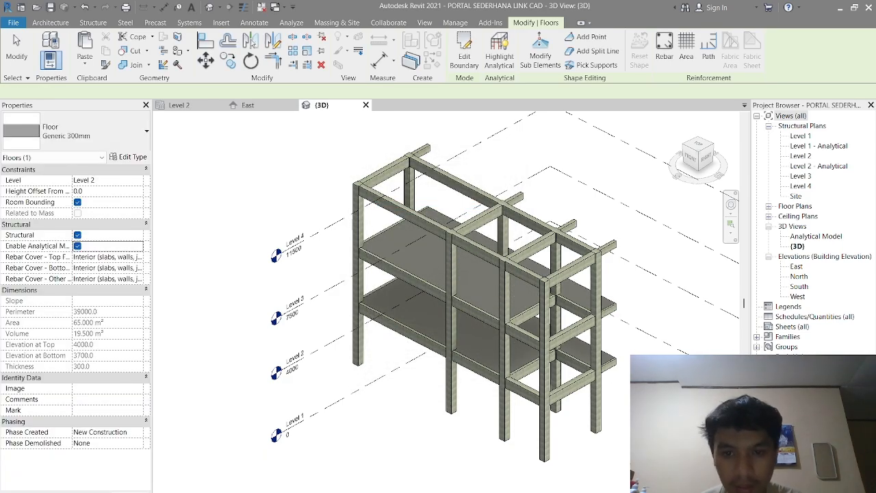
Examine the Level 3 floor copy and the whole frame from several sides in the 3D view
{"action": "middle_click_drag", "start_coordinate": [636, 451], "coordinate": [407, 368], "text": "shift"}
{"action": "middle_click_drag", "start_coordinate": [337, 190], "coordinate": [355, 229]}
{"action": "scroll", "coordinate": [435, 285], "scroll_direction": "up", "scroll_amount": 2}
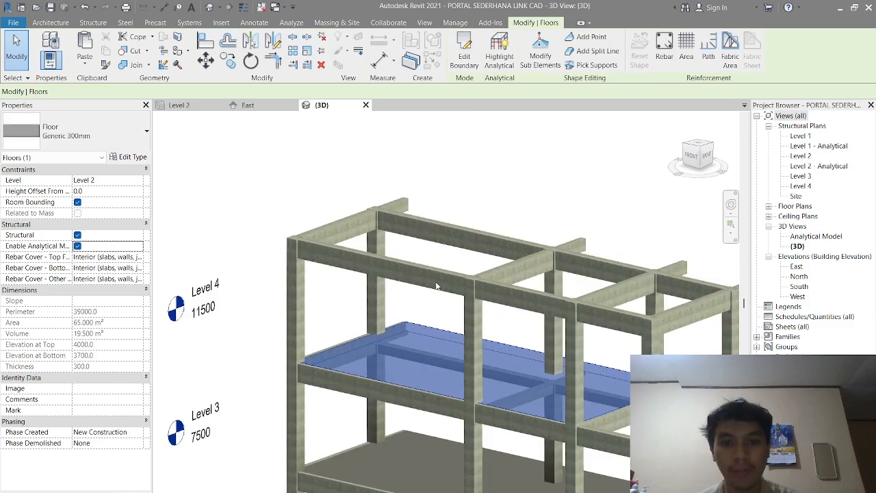
{"action": "middle_click_drag", "start_coordinate": [562, 281], "coordinate": [484, 248]}
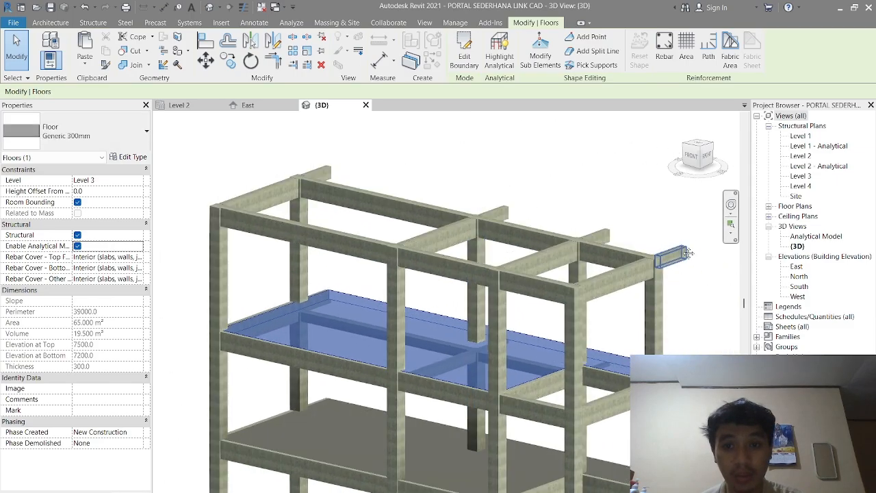
{"action": "middle_click_drag", "start_coordinate": [687, 253], "coordinate": [383, 270], "text": "shift"}
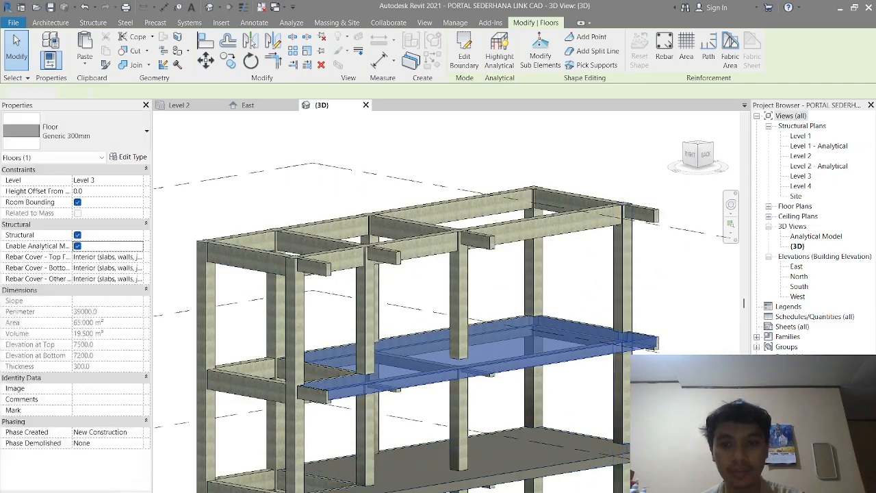
{"action": "key", "text": "Escape"}
{"action": "scroll", "coordinate": [438, 301], "scroll_direction": "down", "scroll_amount": 3}
{"action": "middle_click_drag", "start_coordinate": [438, 301], "coordinate": [511, 445], "text": "shift"}
{"action": "scroll", "coordinate": [547, 424], "scroll_direction": "up", "scroll_amount": 3}
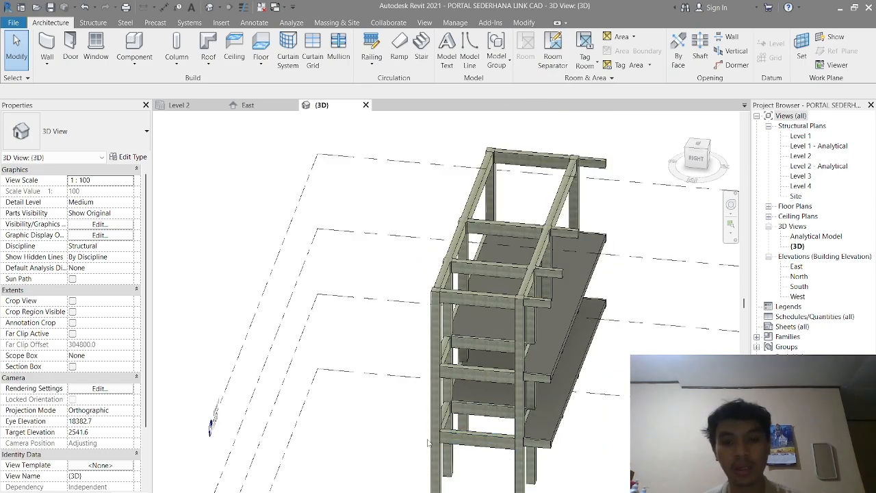
{"action": "middle_click_drag", "start_coordinate": [427, 462], "coordinate": [505, 428], "text": "shift"}
{"action": "middle_click_drag", "start_coordinate": [587, 414], "coordinate": [644, 163], "text": "shift"}
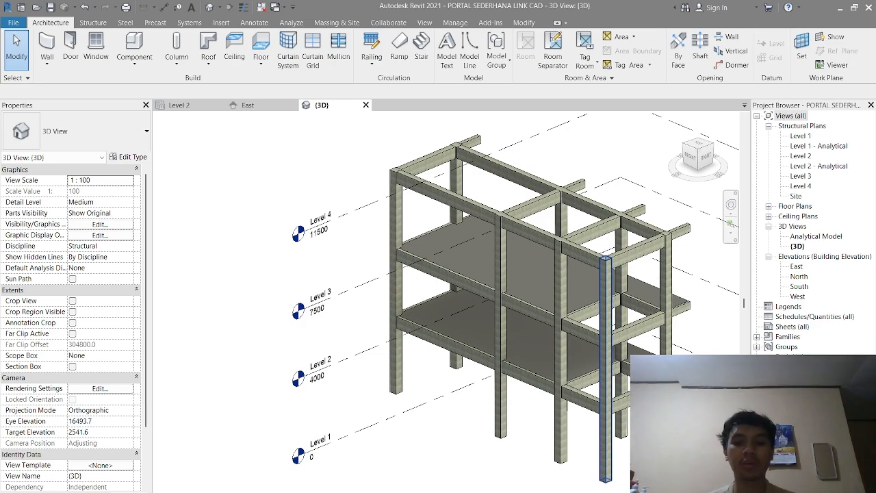